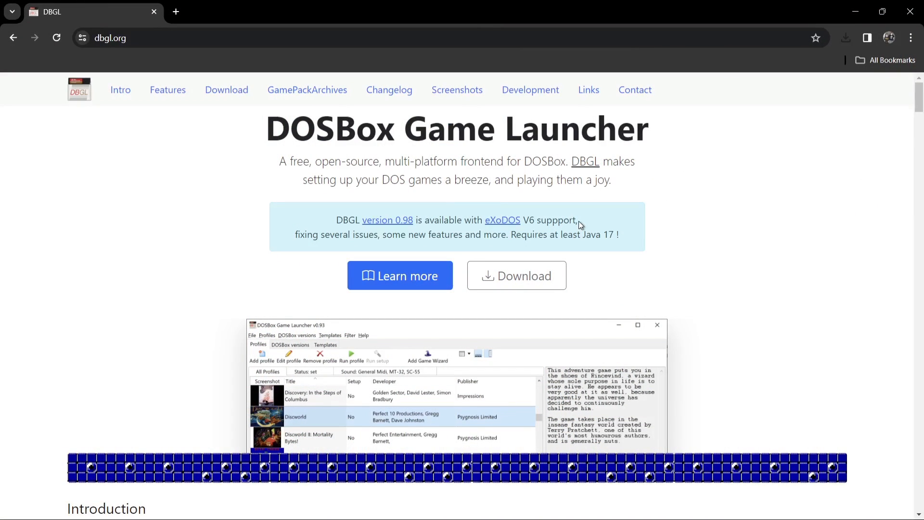
Step: From DBGL's download section, follow the Oracle JDK link and download the JDK 21 x64 Installer for Windows
left_click(224, 94)
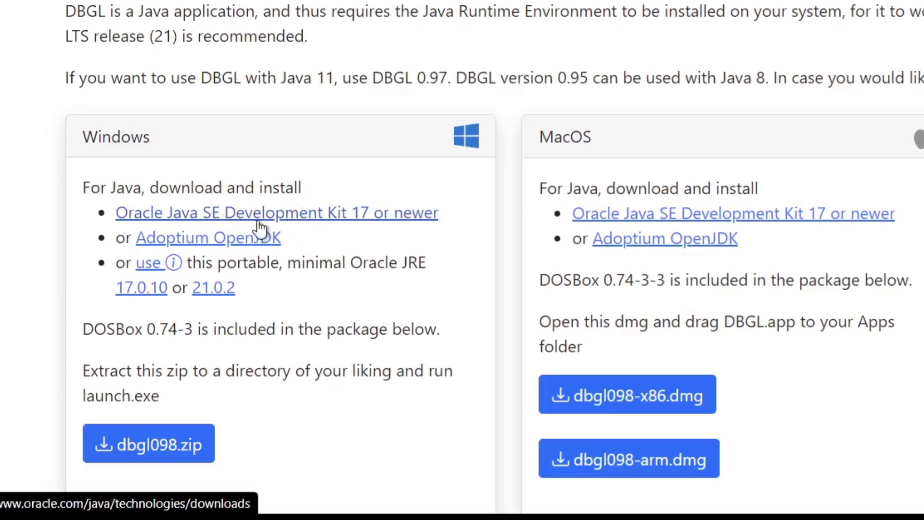
left_click(413, 221)
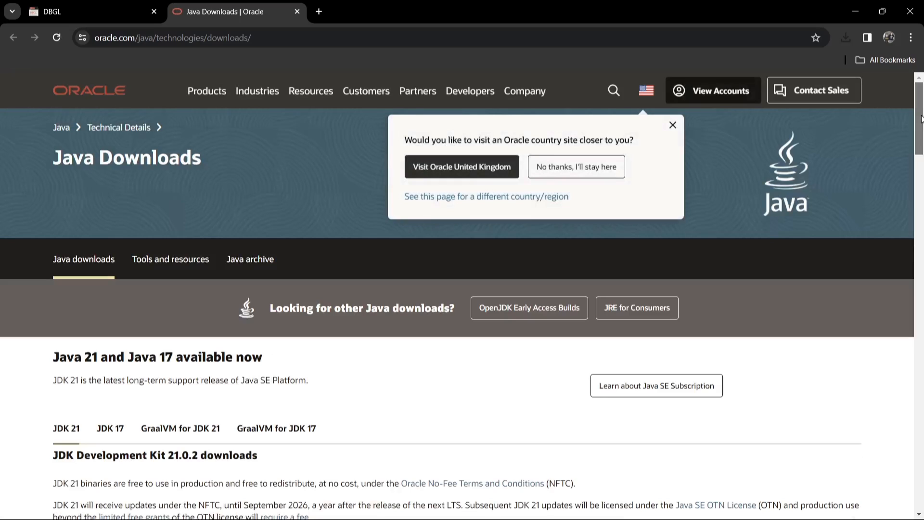
left_click_drag(920, 117, 921, 169)
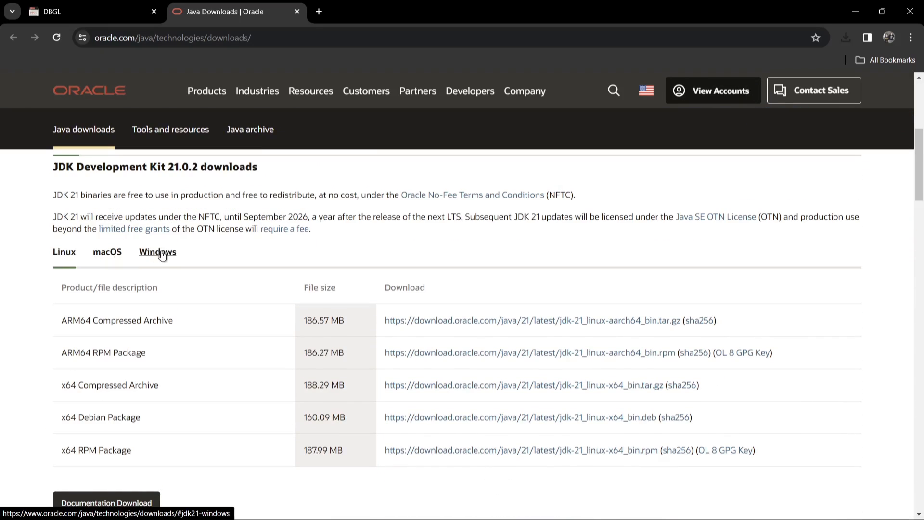
left_click(162, 255)
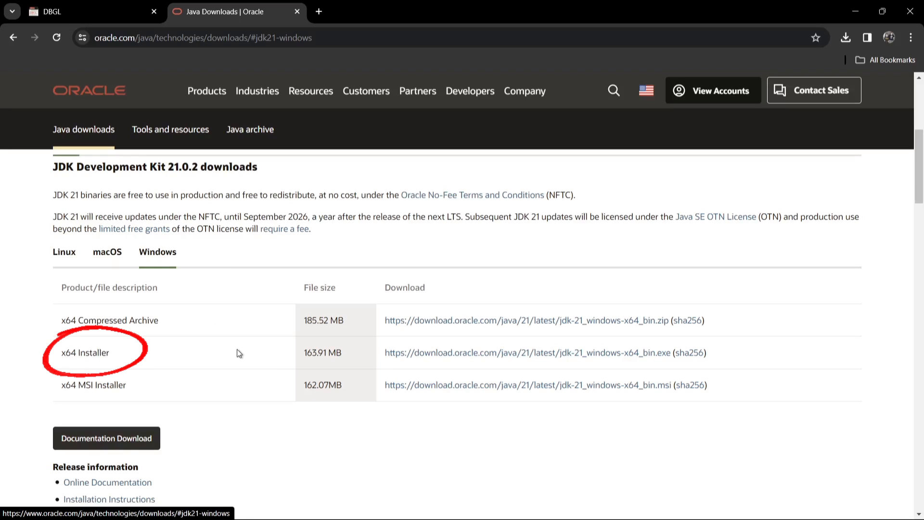
left_click(623, 356)
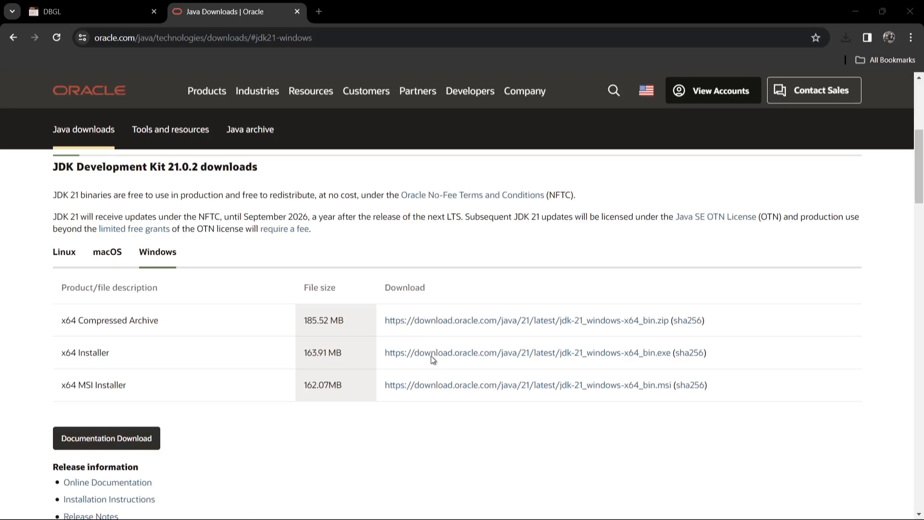
Step: Install Java SE Development Kit 21.0.2 to the default folder C:\Program Files\Java\jdk-21\ and close the finished setup wizard
left_click(864, 7)
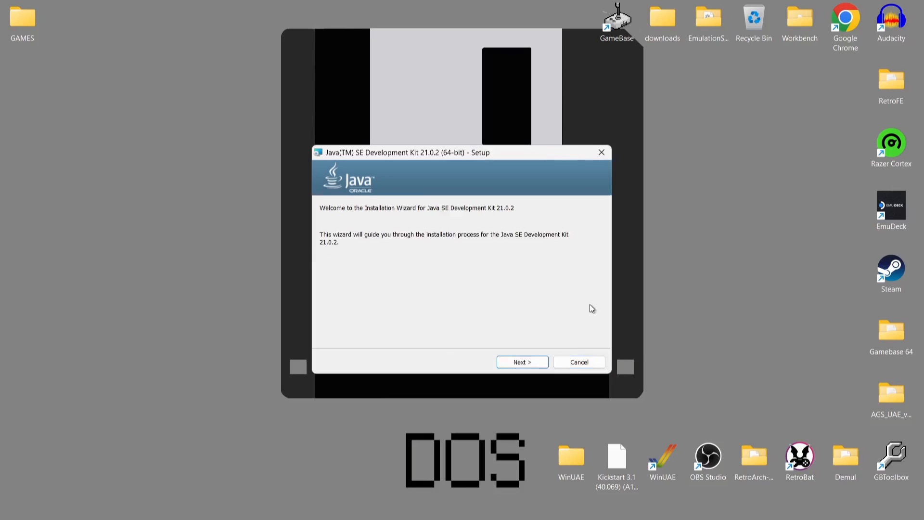
left_click(527, 364)
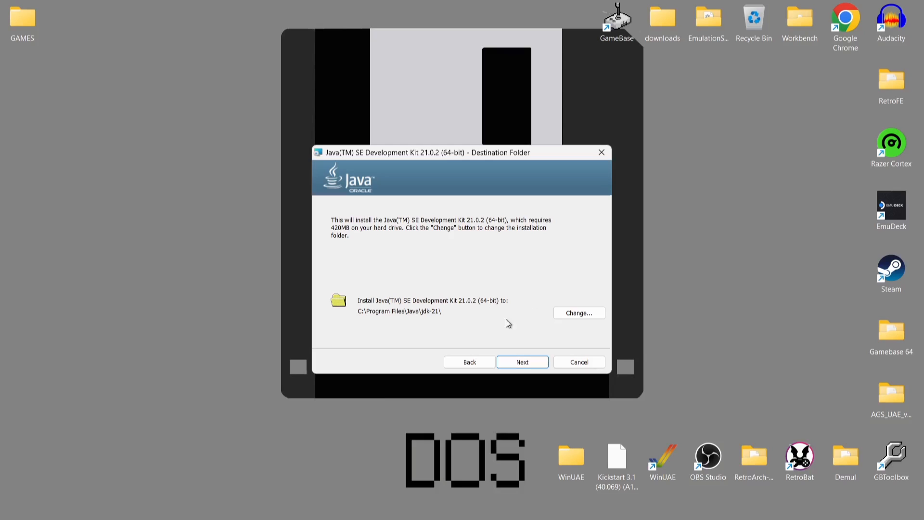
left_click(586, 313)
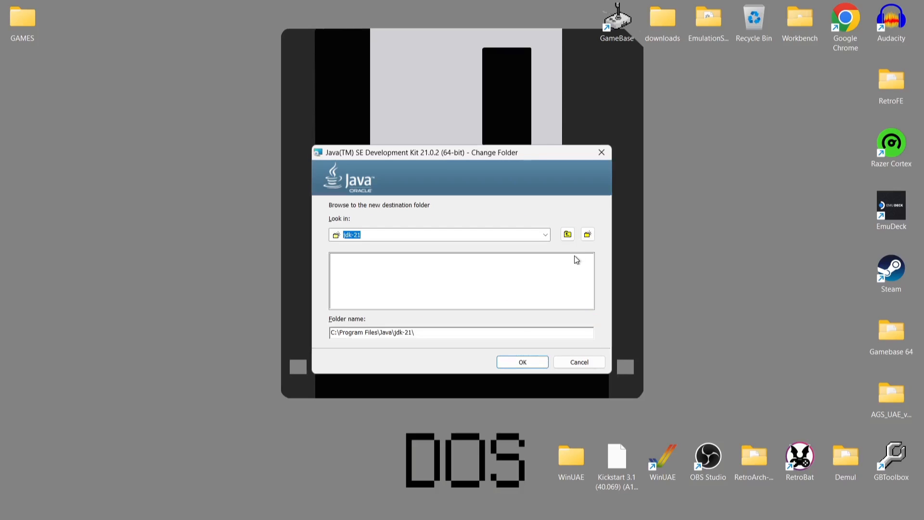
left_click(578, 358)
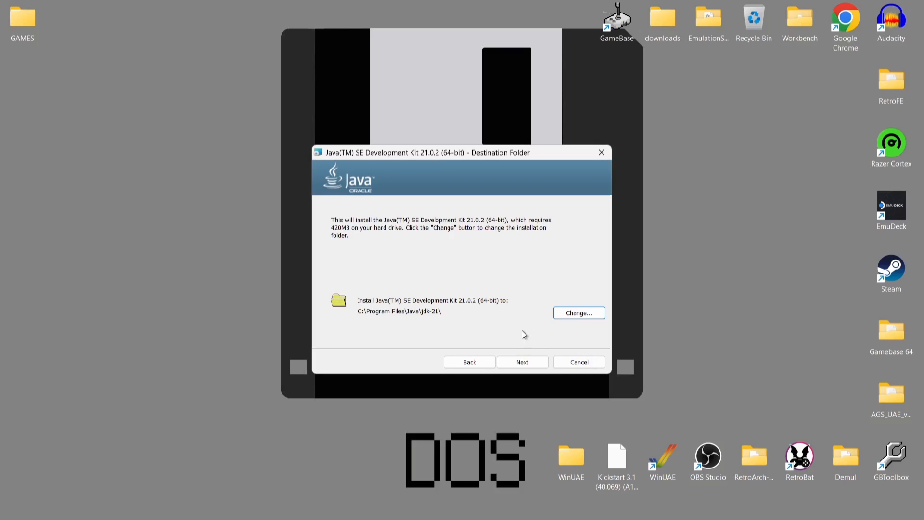
left_click(529, 363)
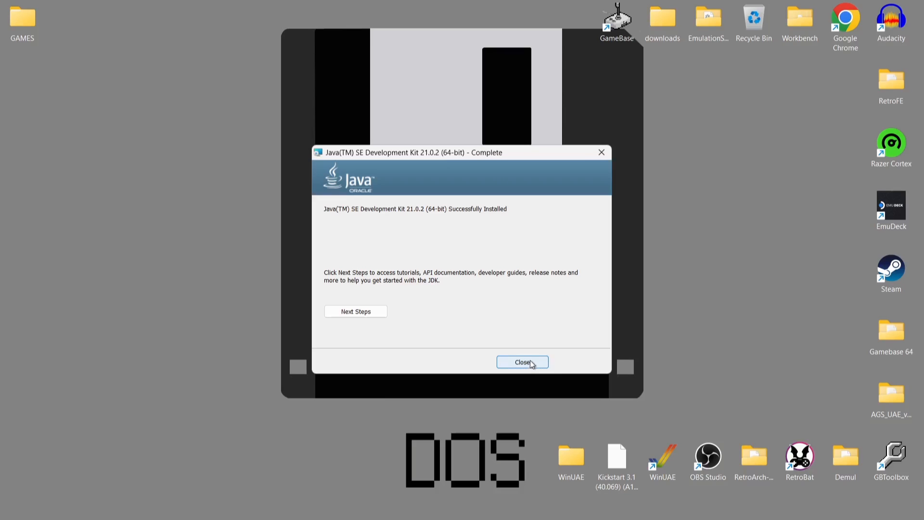
left_click(533, 363)
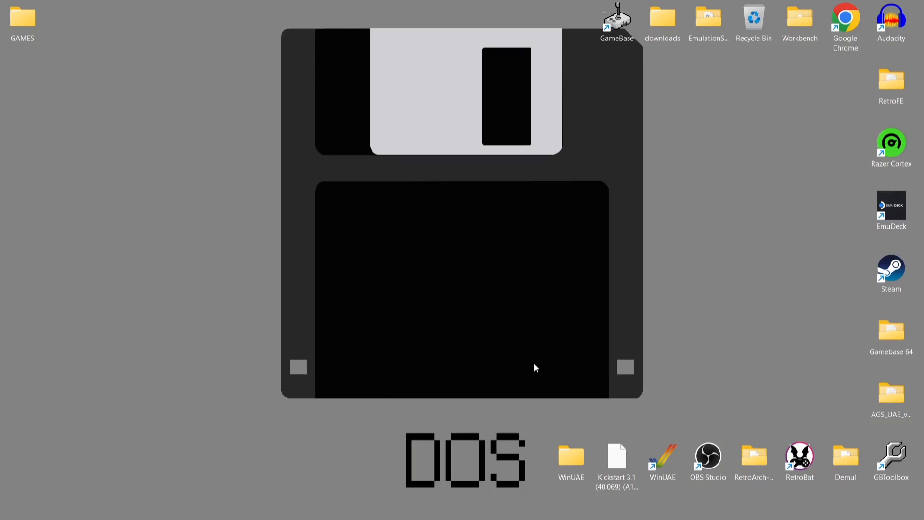
Step: Return to the browser, close the Oracle Java page, and download the Windows package dbgl098.zip from the DBGL site
mouse_move(500, 517)
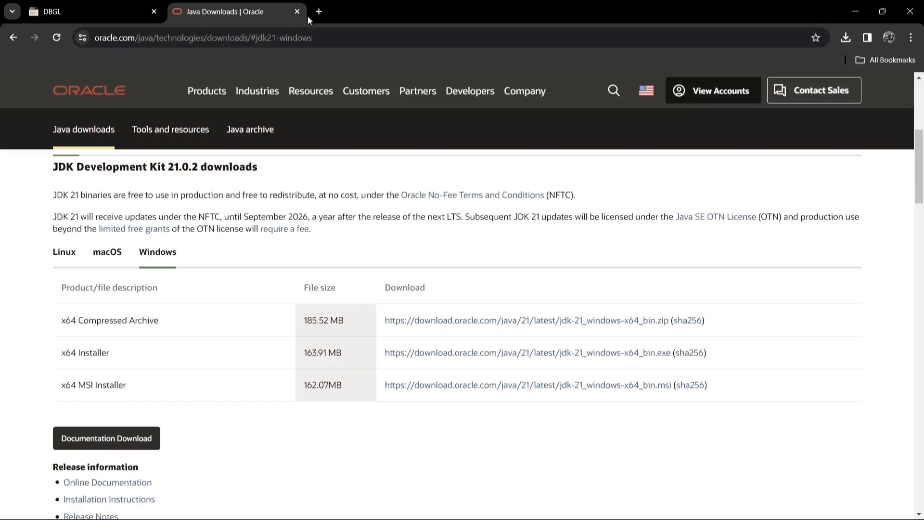
left_click(297, 13)
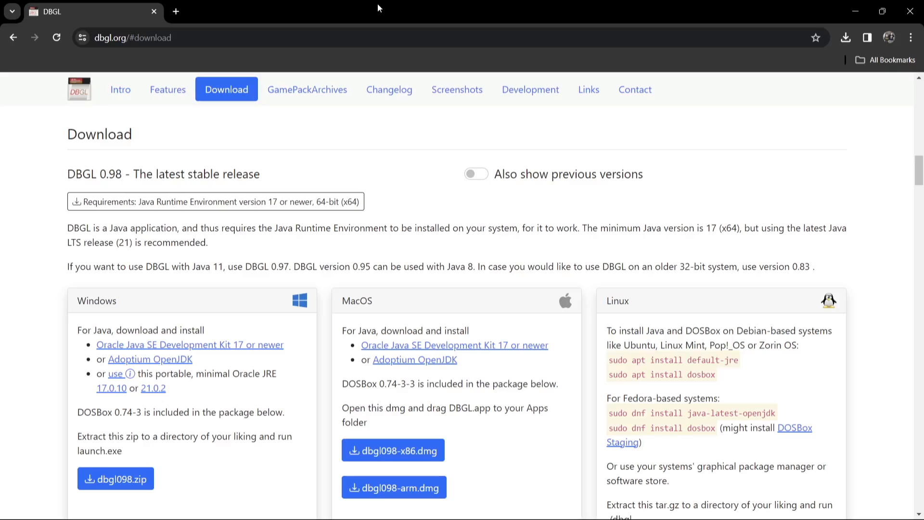
mouse_move(918, 171)
left_mouse_down()
mouse_move(919, 284)
mouse_move(923, 168)
left_mouse_up()
scroll(113, 417, "down", 1)
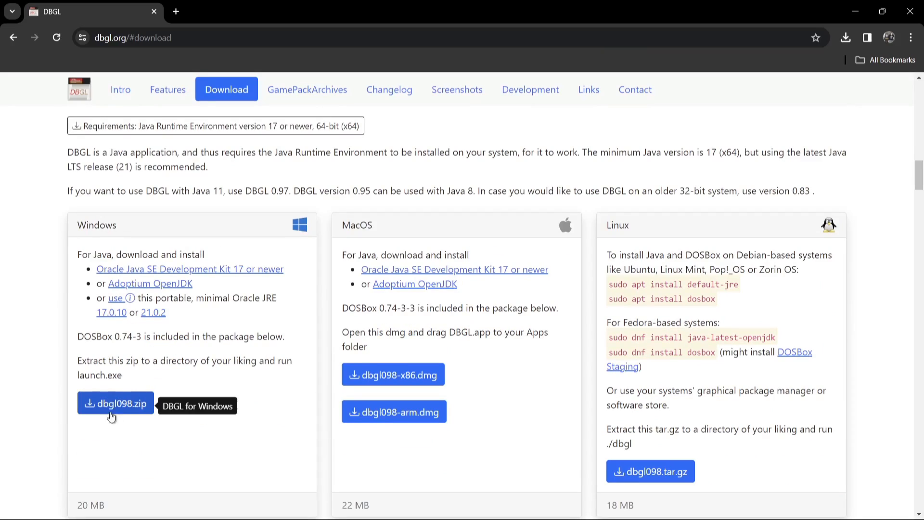
left_click(122, 407)
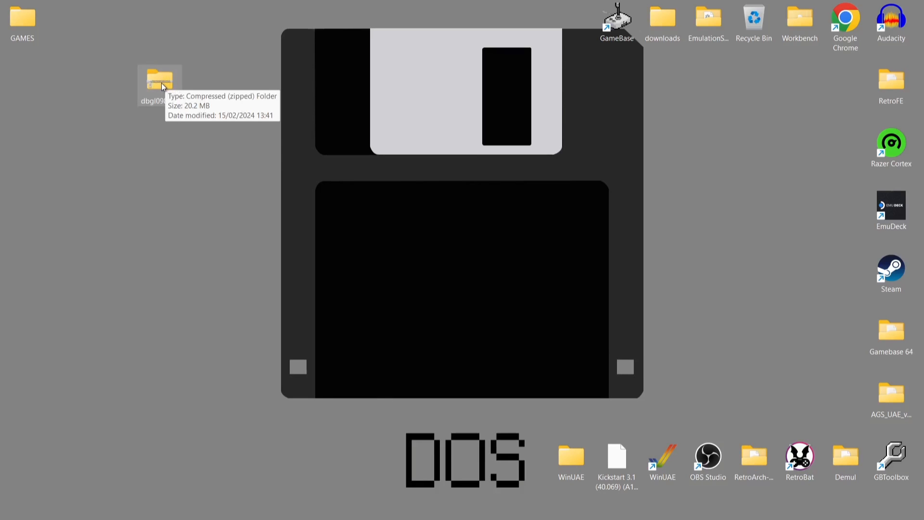
Step: Open dbgl098.zip beside a clear area of the desktop and create a new desktop folder named DBGL
double_click(162, 83)
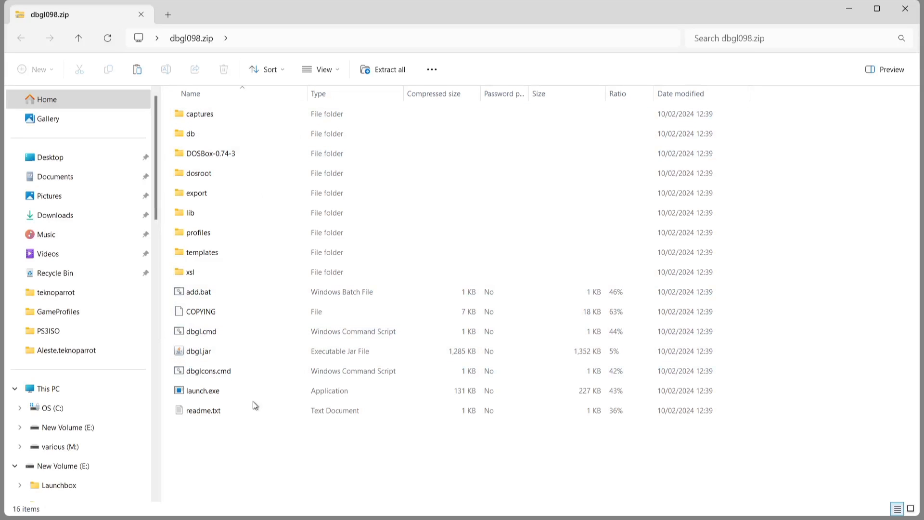
left_click_drag(337, 3, 742, 4)
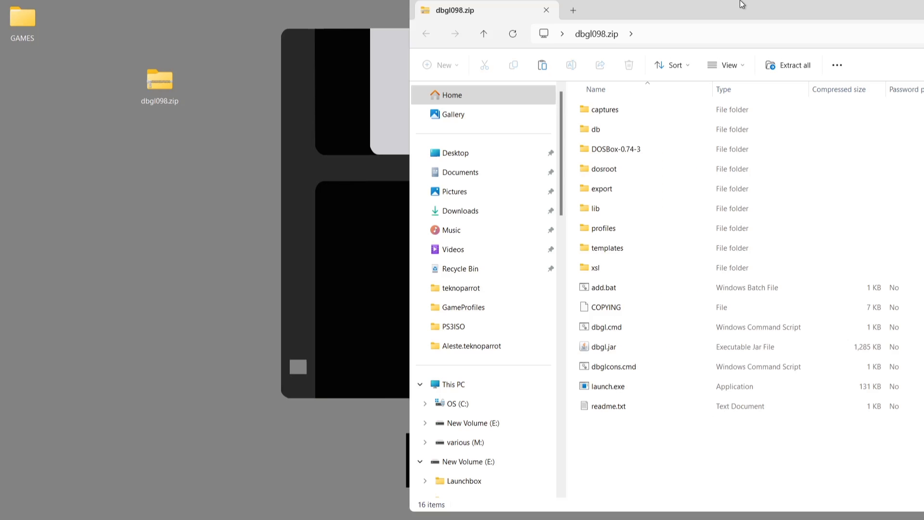
right_click(125, 197)
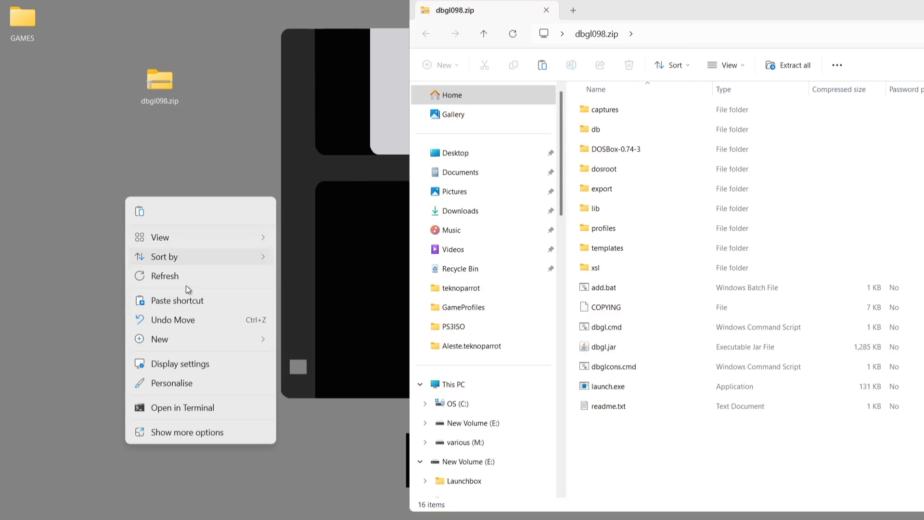
mouse_move(189, 339)
left_click(320, 341)
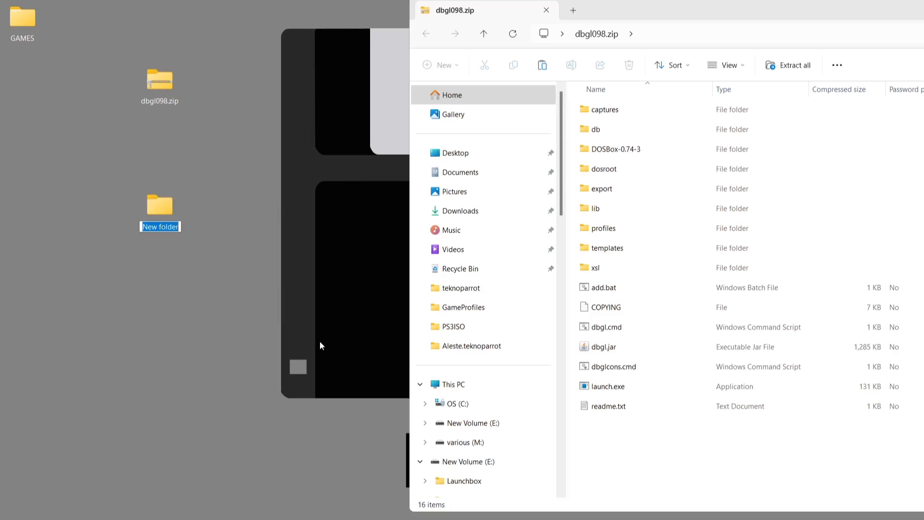
type("DB")
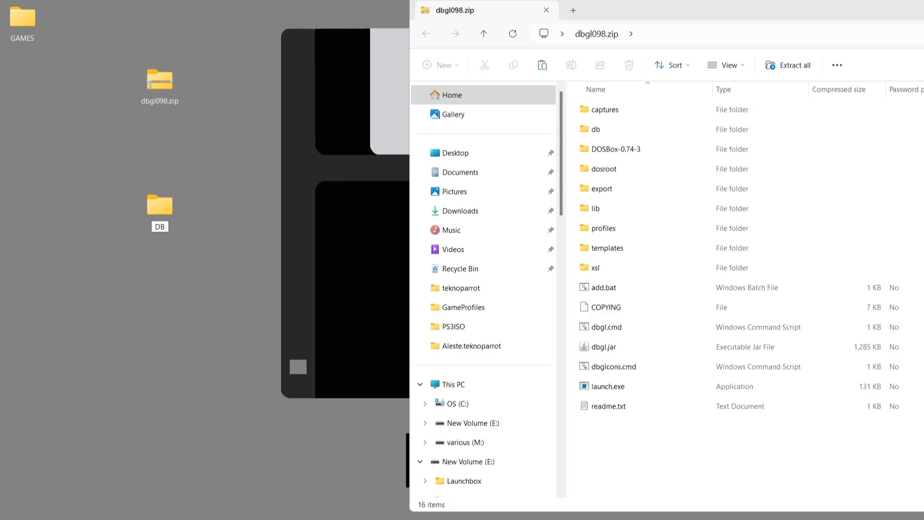
type("GL")
key("Return")
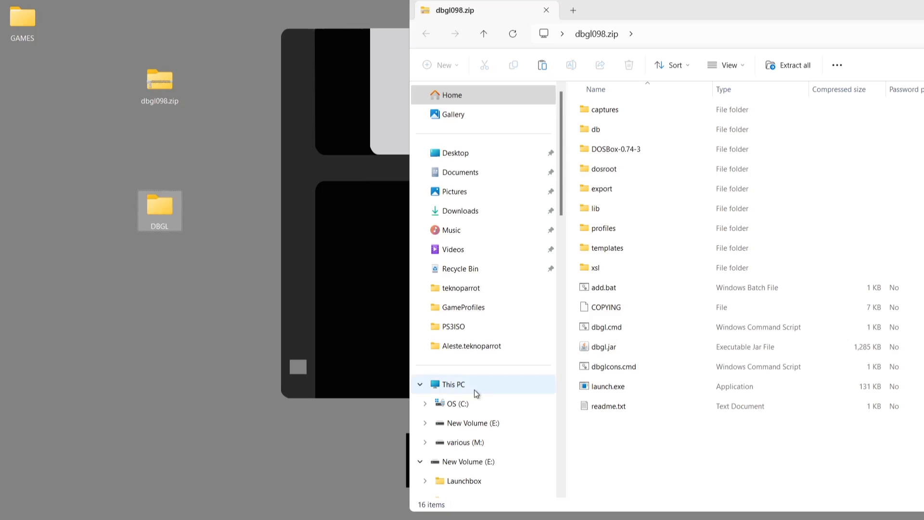
Step: Extract all files from dbgl098.zip into the DBGL folder, close the archive, and delete the zip from the desktop
left_click(625, 432)
left_click_drag(625, 435, 628, 100)
left_click_drag(619, 309, 166, 214)
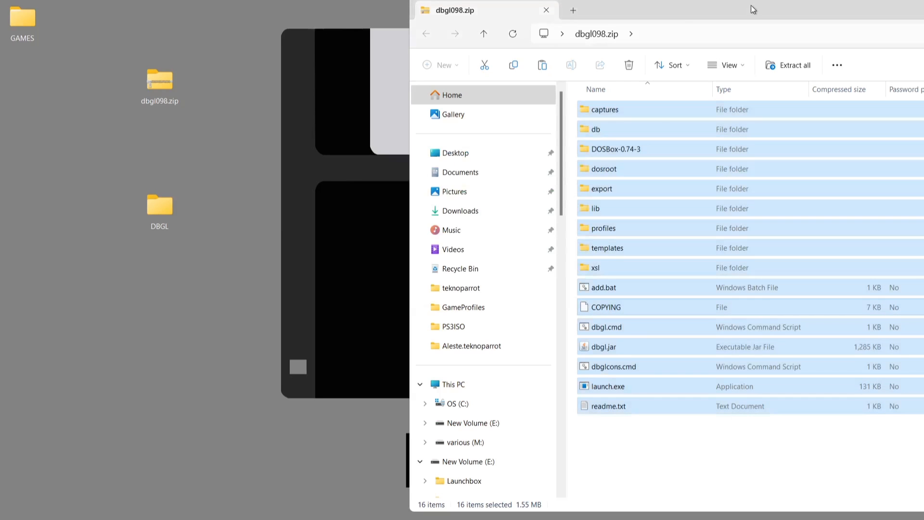
left_click_drag(751, 5, 328, 27)
left_click(888, 25)
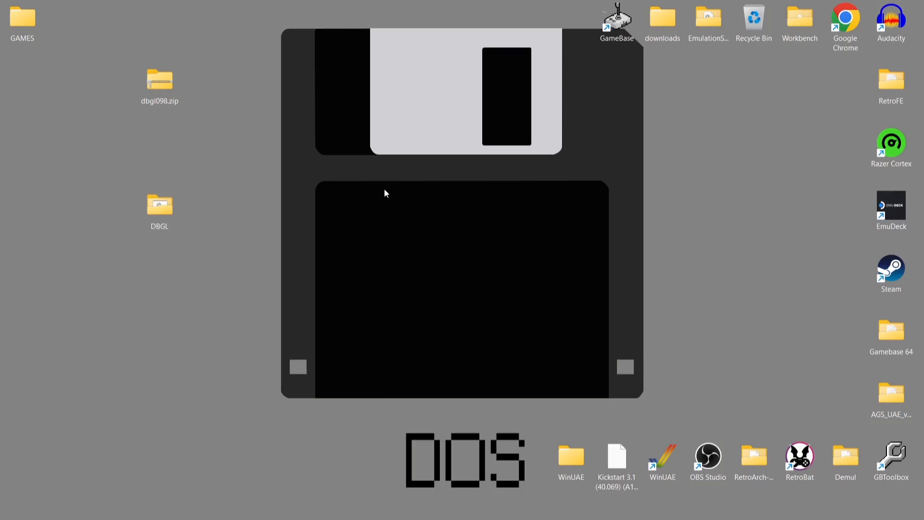
right_click(152, 72)
left_click(293, 83)
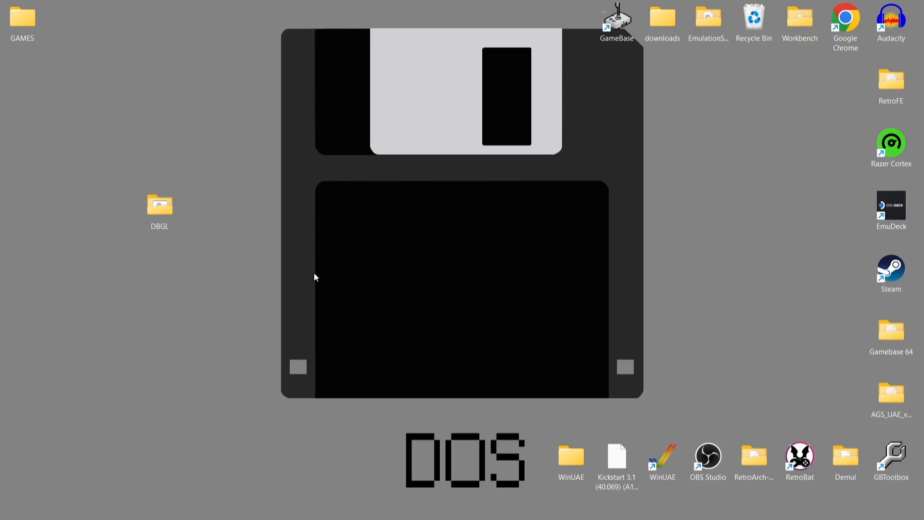
Step: Run launch.exe from the DBGL folder, place the restored launcher window near the desktop's center, and close the folder
double_click(166, 205)
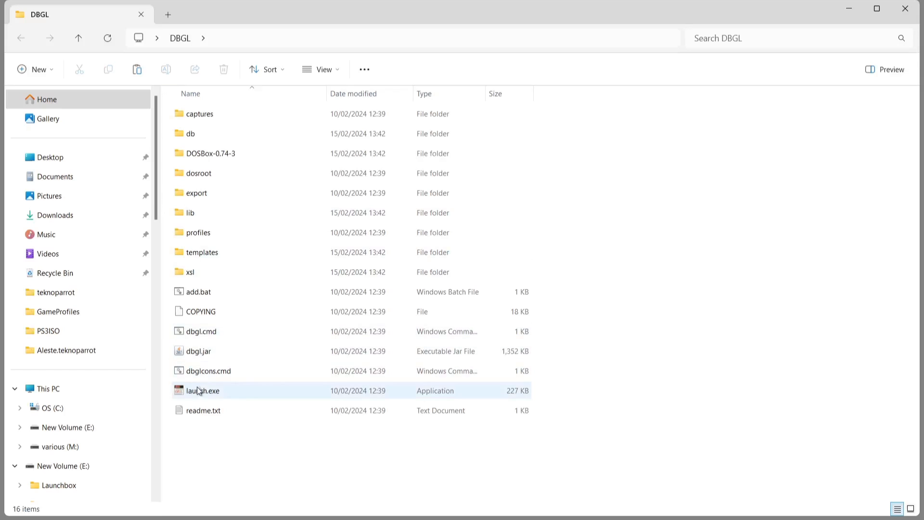
double_click(238, 391)
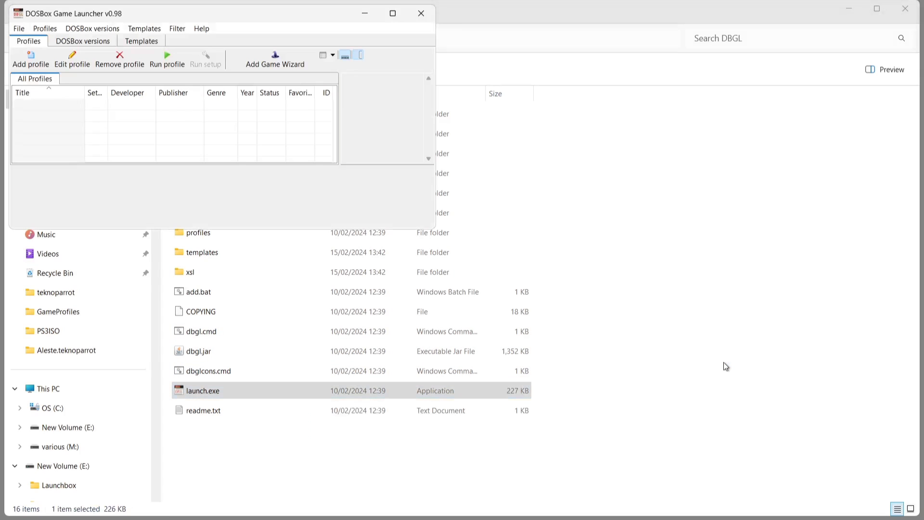
left_click(394, 14)
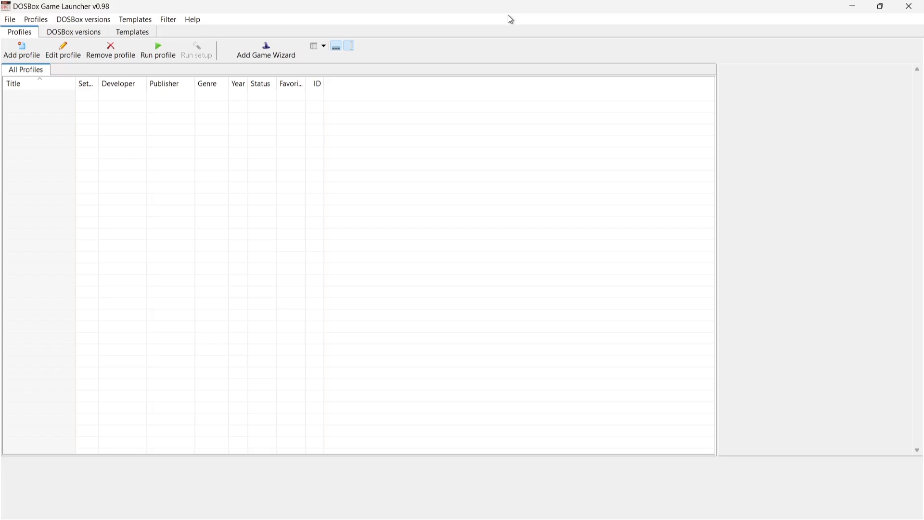
double_click(489, 11)
left_click_drag(290, 18, 616, 47)
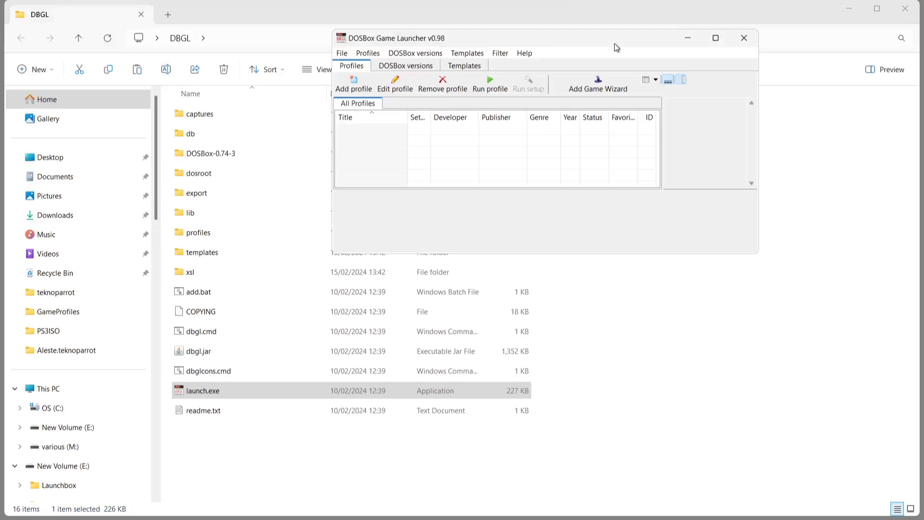
left_click(905, 9)
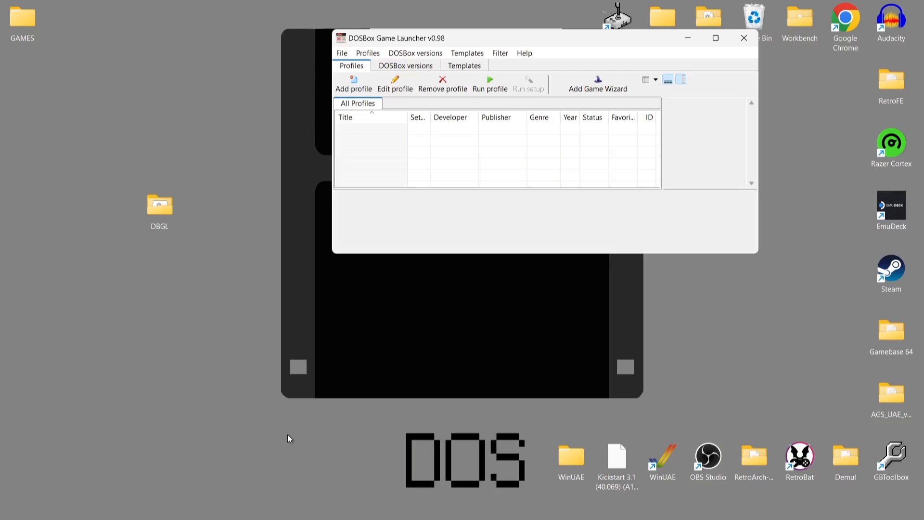
Step: Create a folder named robocop inside the desktop's GAMES folder and move Robocop.zip into it
double_click(21, 22)
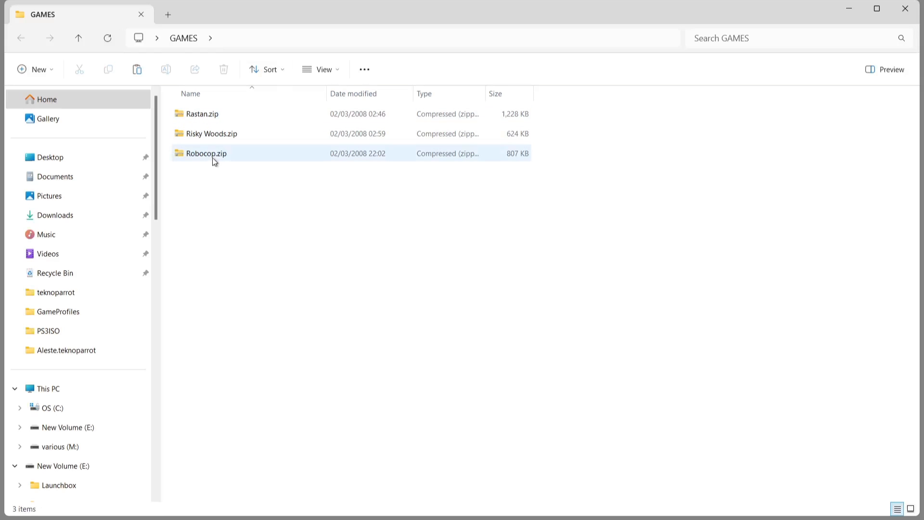
right_click(236, 259)
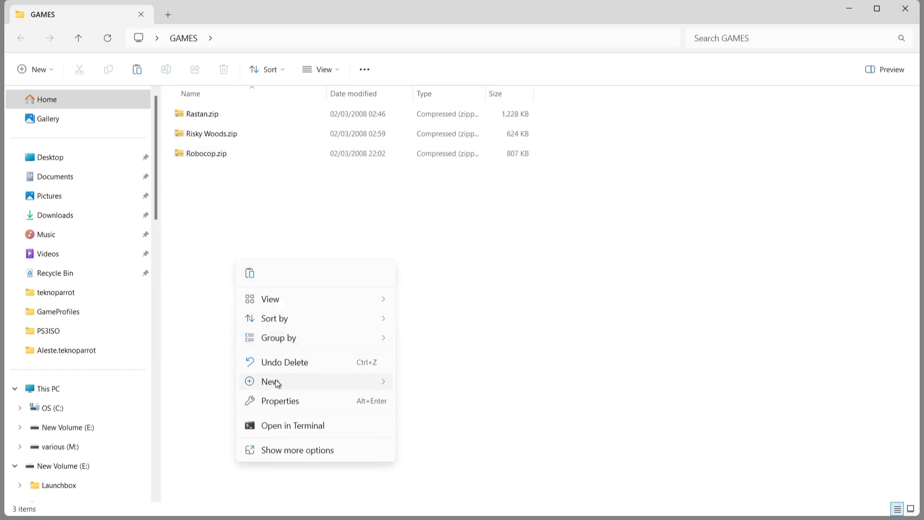
mouse_move(273, 382)
left_click(469, 385)
type("robocop")
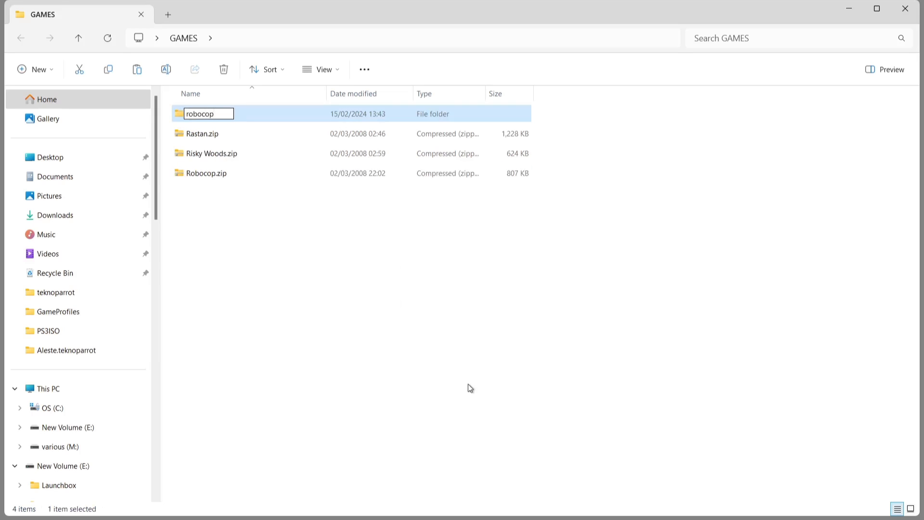
key("Return")
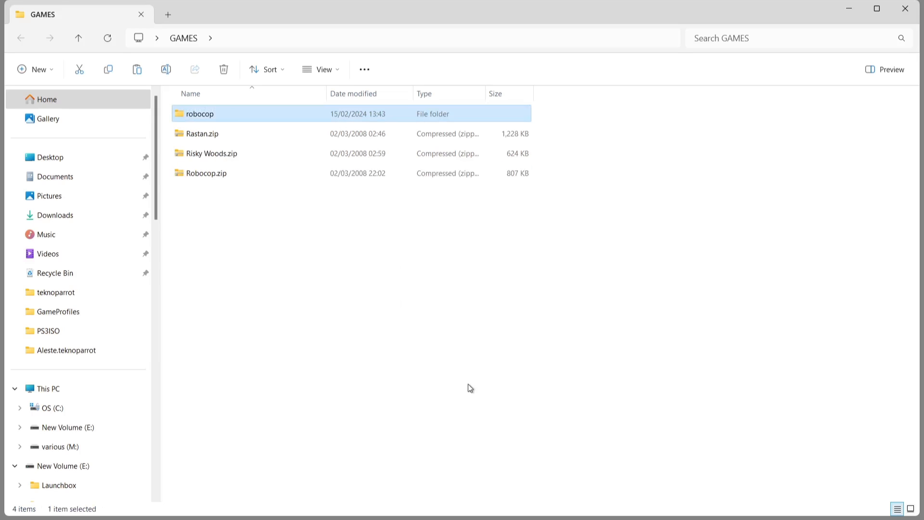
left_click_drag(206, 172, 228, 118)
Step: Extract Robocop.zip directly into the robocop folder with WinRAR and delete the zip file
double_click(229, 118)
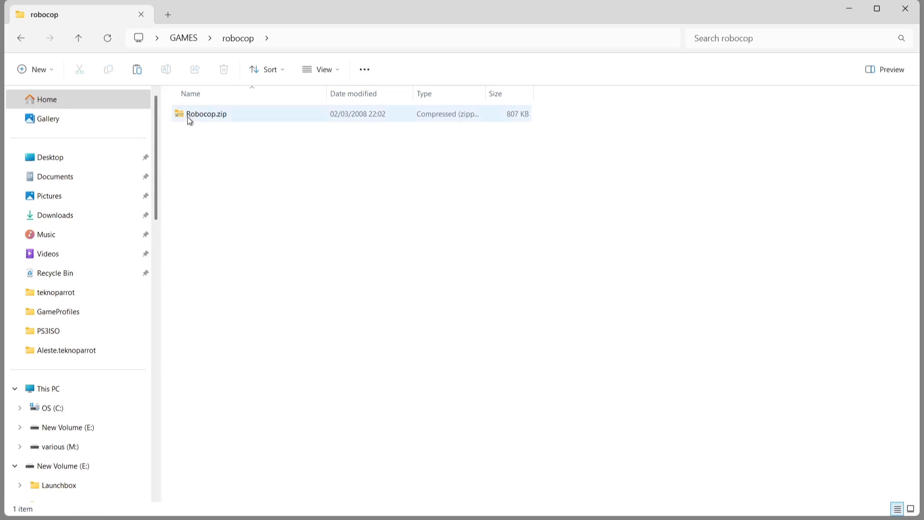
left_click(188, 115)
right_click(189, 113)
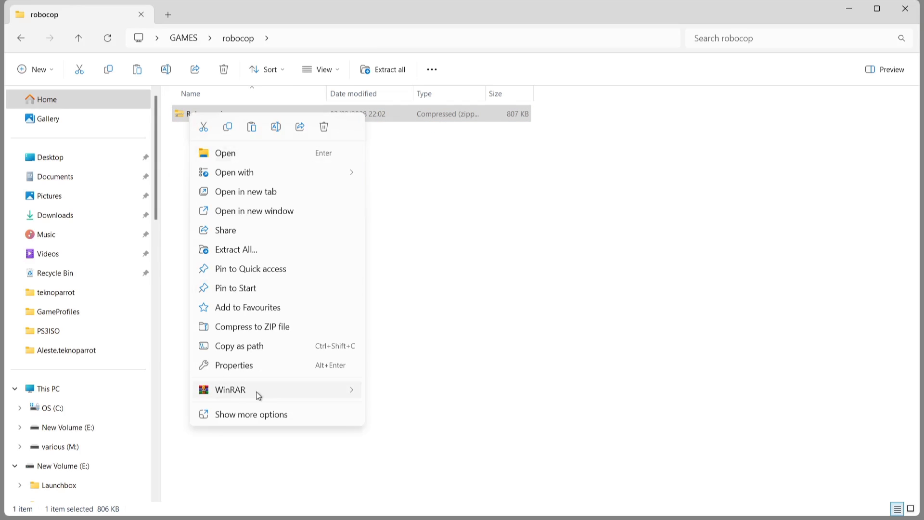
mouse_move(256, 391)
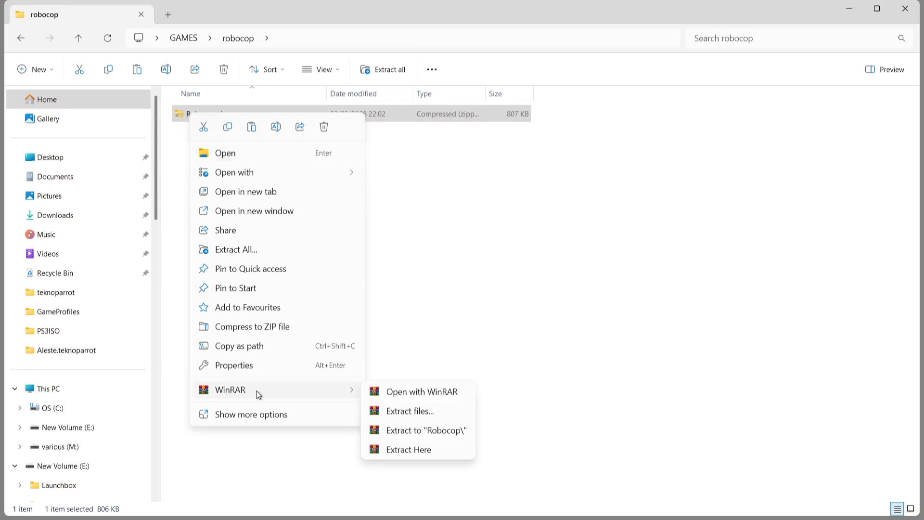
left_click(422, 452)
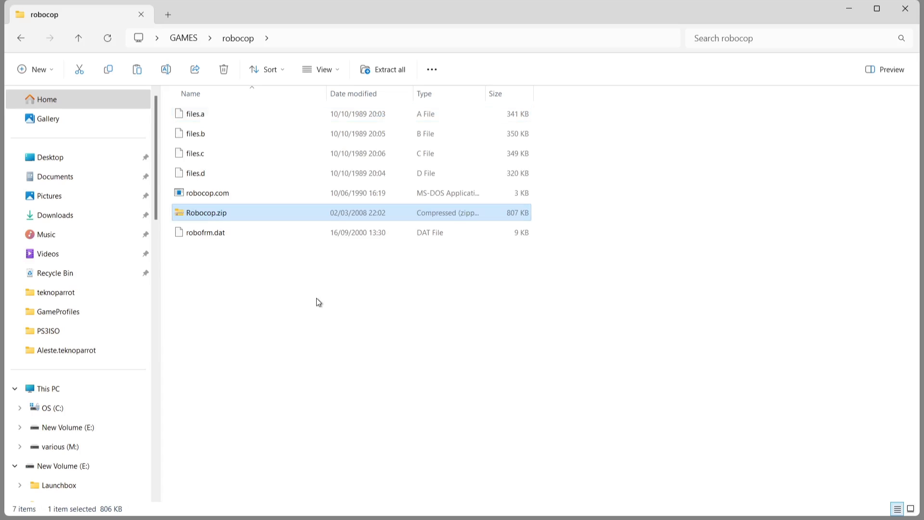
left_click(215, 217)
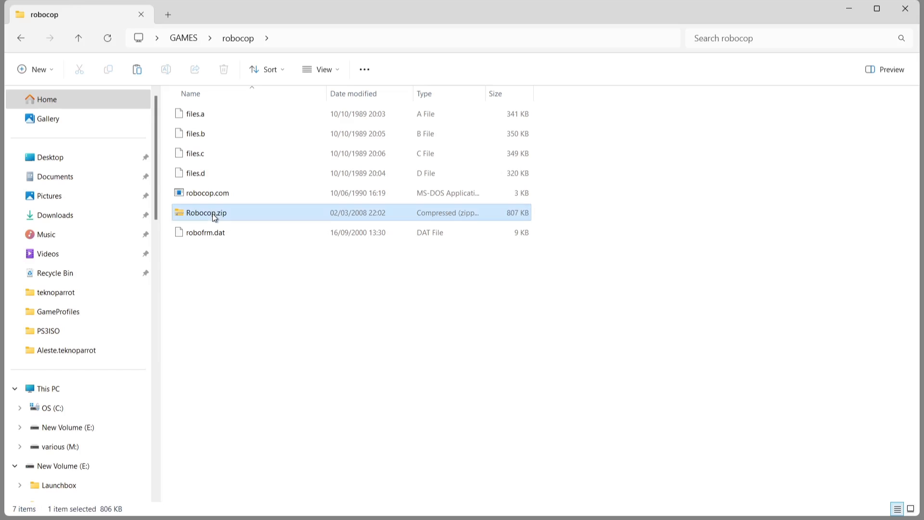
left_click(225, 69)
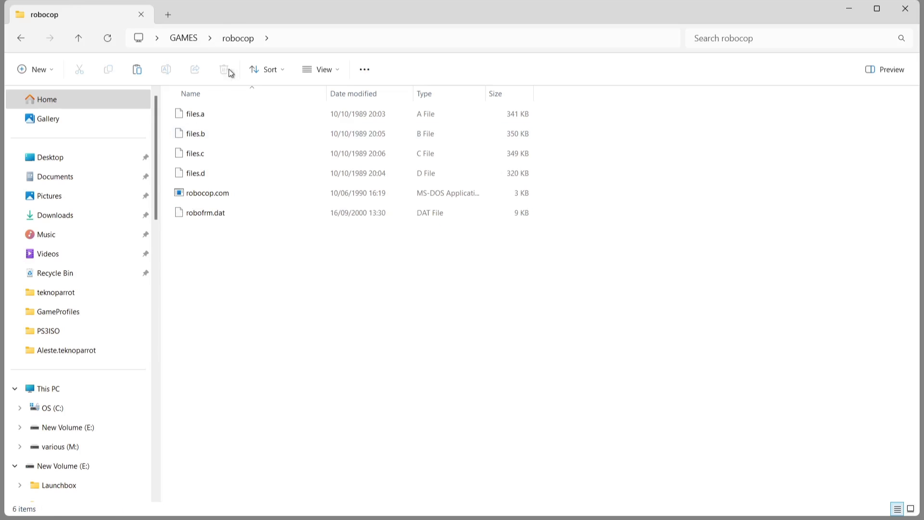
Step: Create a folder named rastan inside the GAMES folder and move Rastan.zip into it
left_click(20, 42)
right_click(273, 239)
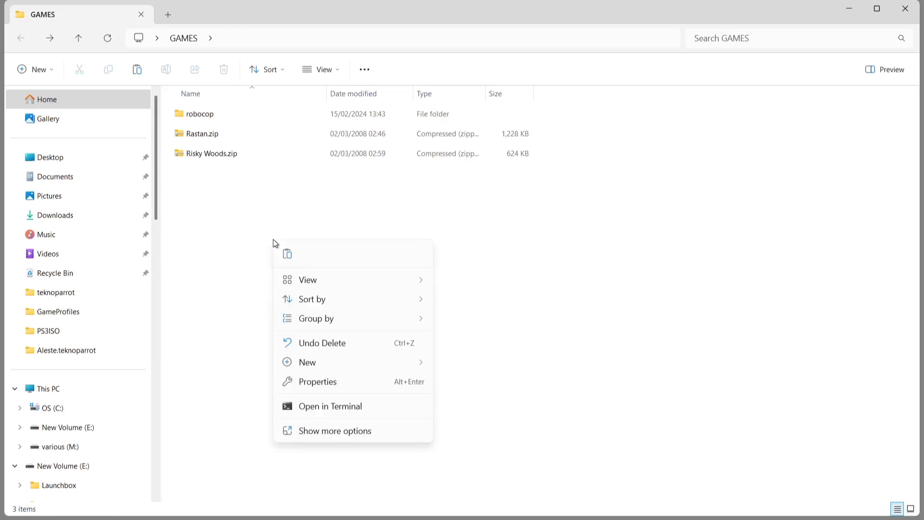
mouse_move(346, 365)
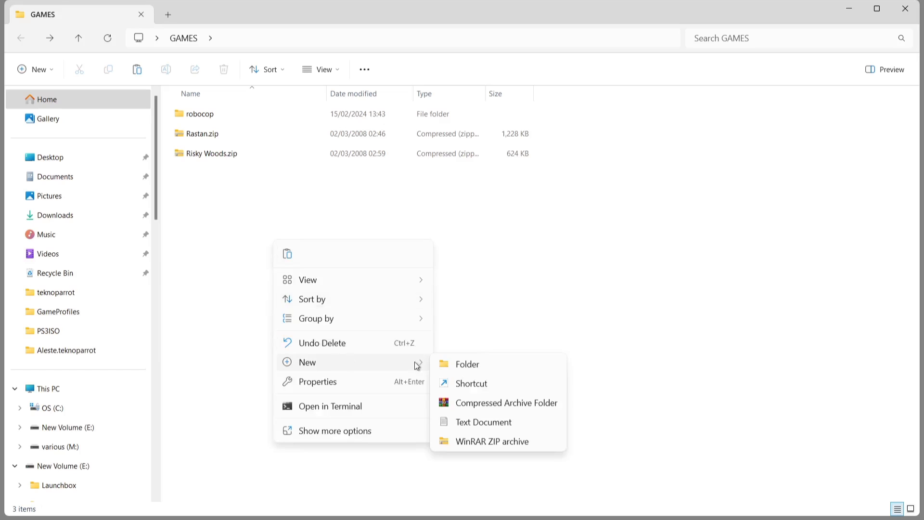
left_click(486, 363)
type("rastan")
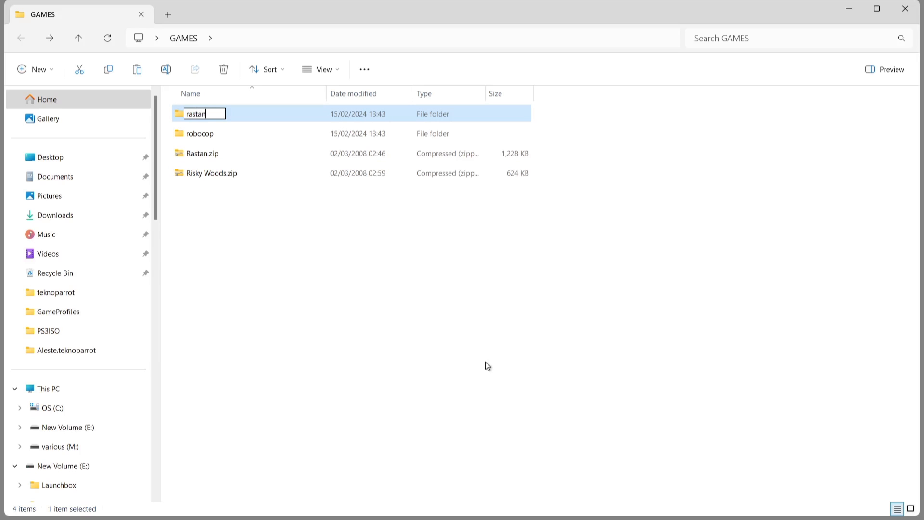
key("Return")
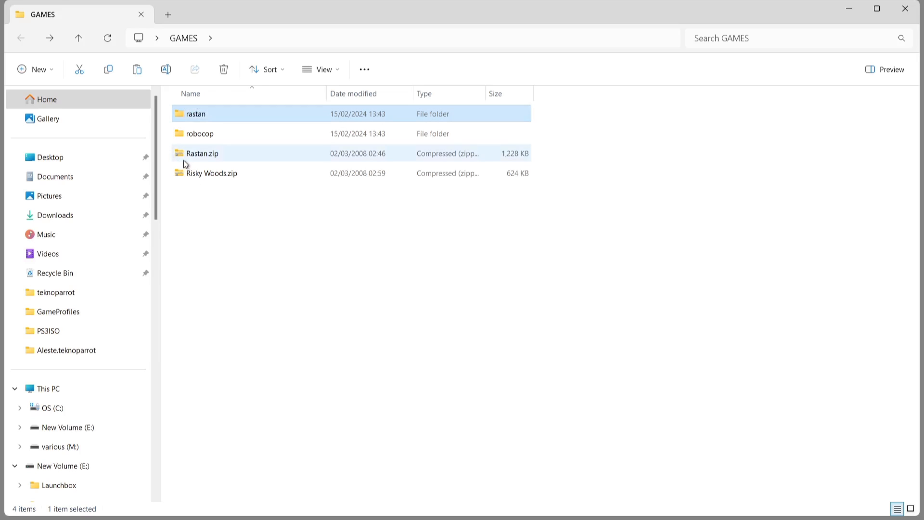
left_click_drag(185, 160, 206, 117)
left_click(215, 151)
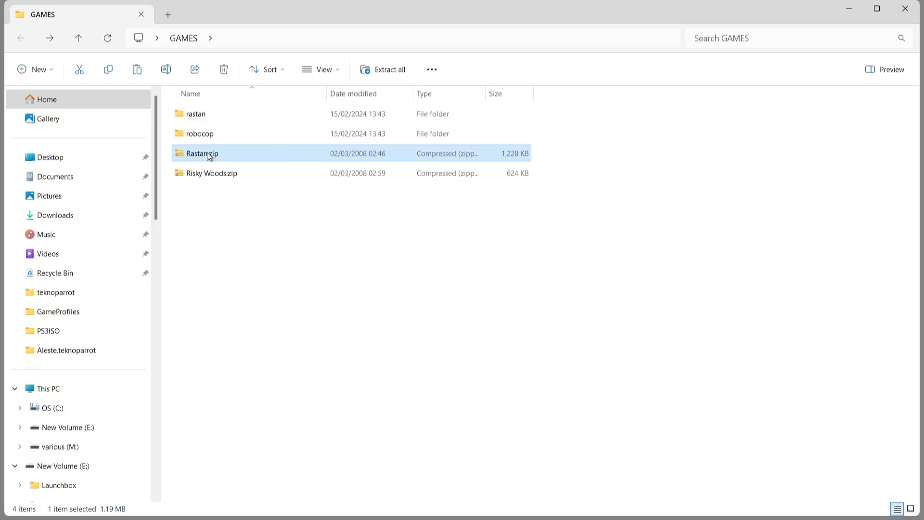
left_click_drag(214, 150, 215, 117)
Step: Extract Rastan.zip directly into the rastan folder with WinRAR and delete the zip file
double_click(215, 116)
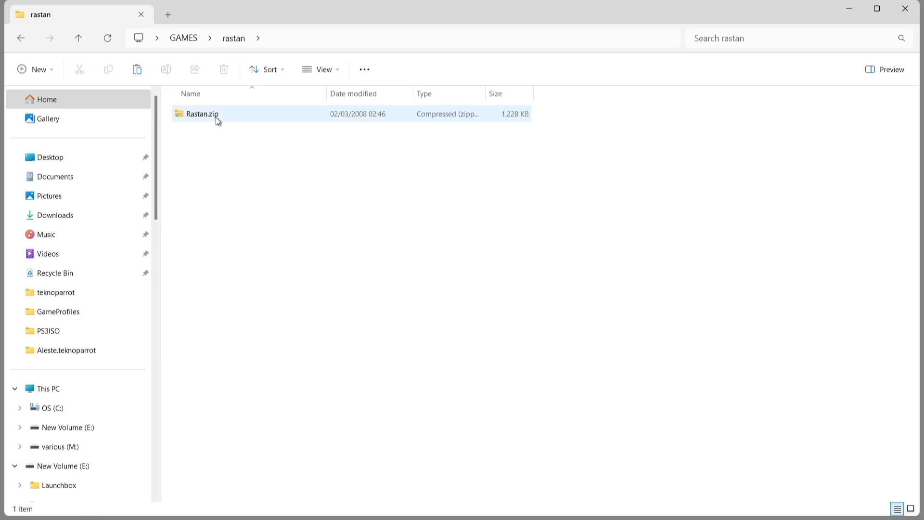
double_click(208, 113)
right_click(209, 112)
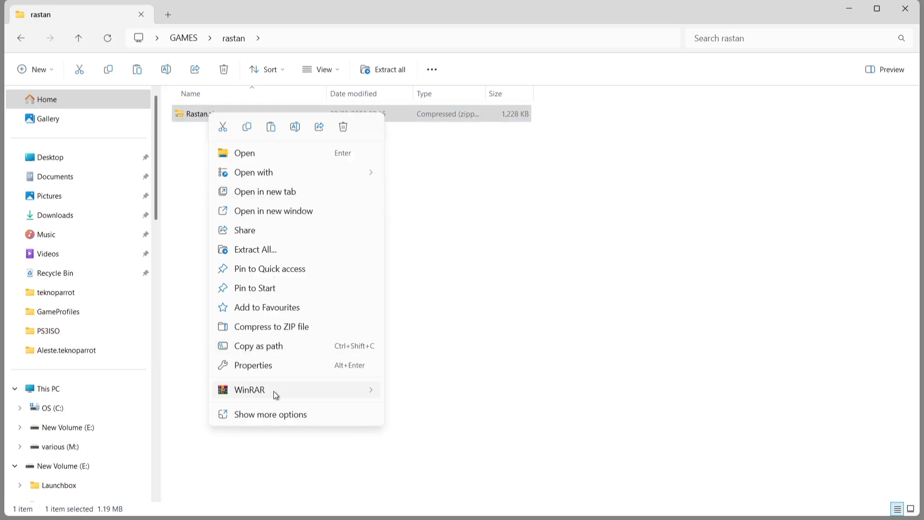
mouse_move(275, 392)
left_click(425, 449)
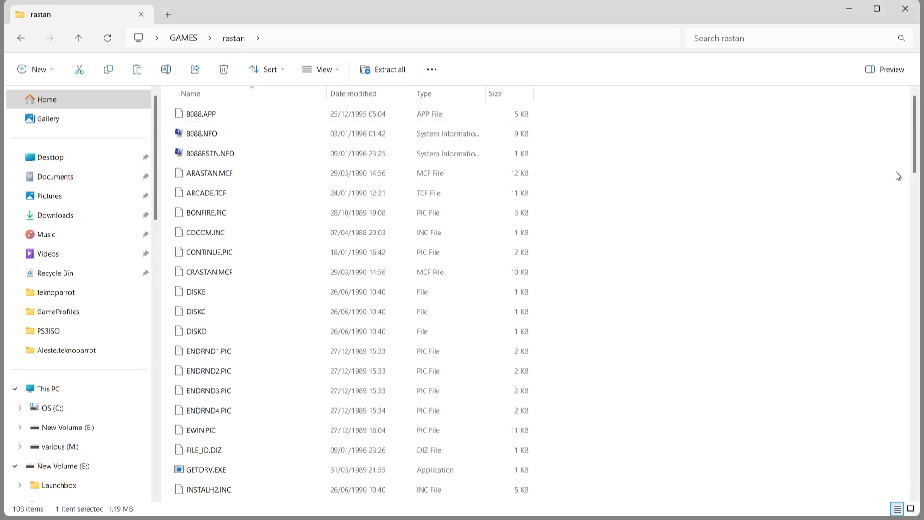
left_click_drag(917, 123, 923, 206)
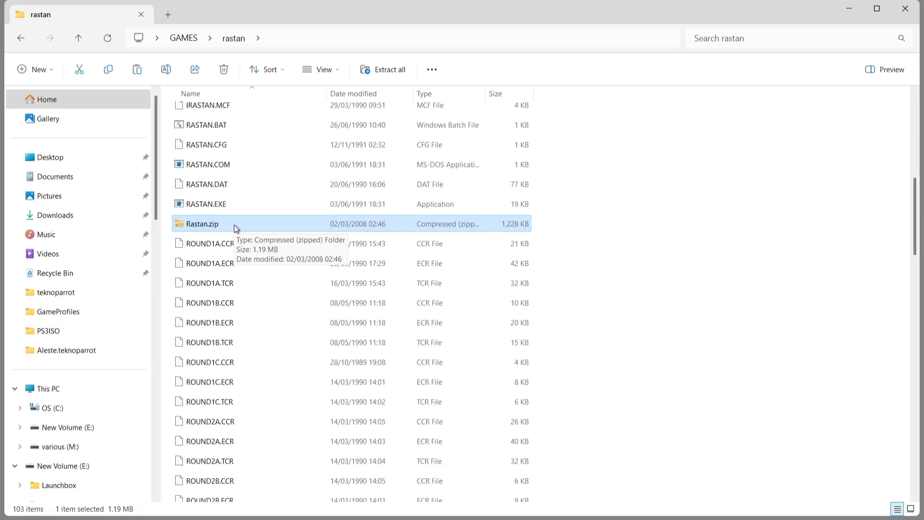
left_click(224, 70)
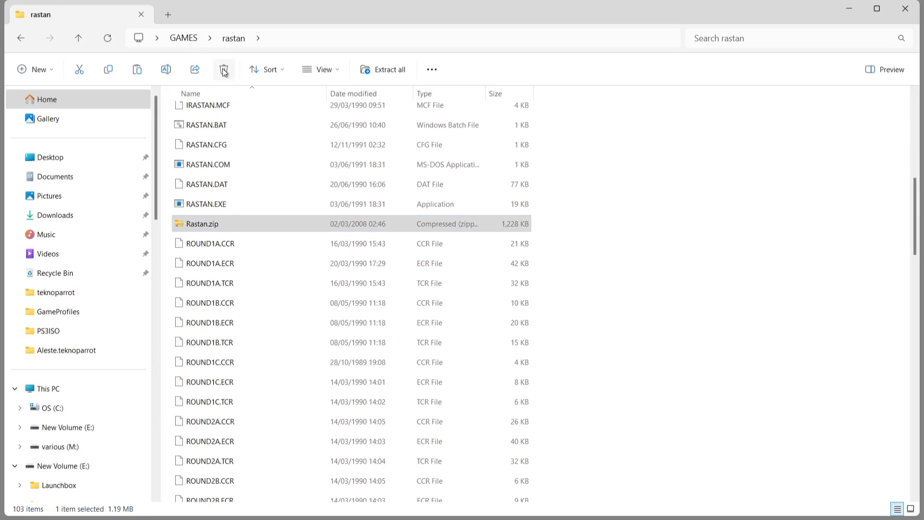
Step: Move the GAMES folder from the desktop into the DBGL folder and maximize the DOSBox Game Launcher window
left_click(20, 39)
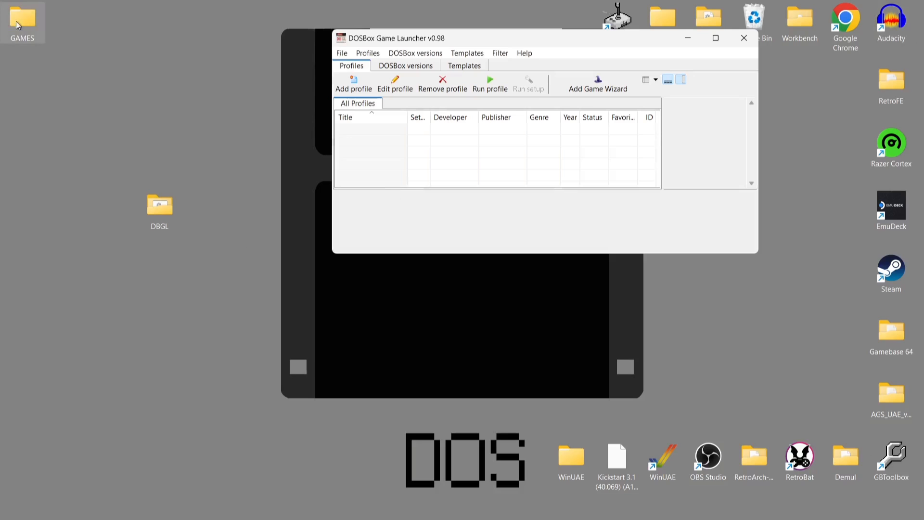
left_click_drag(20, 20, 160, 207)
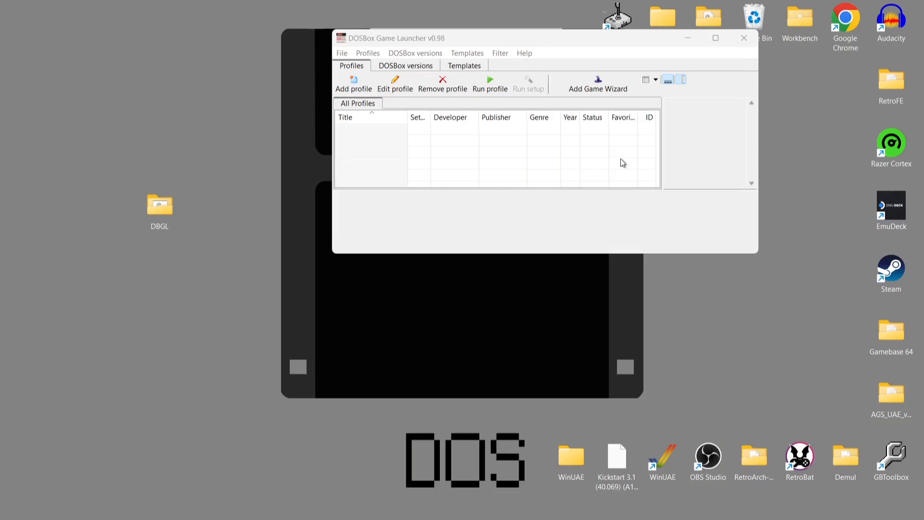
left_click(715, 38)
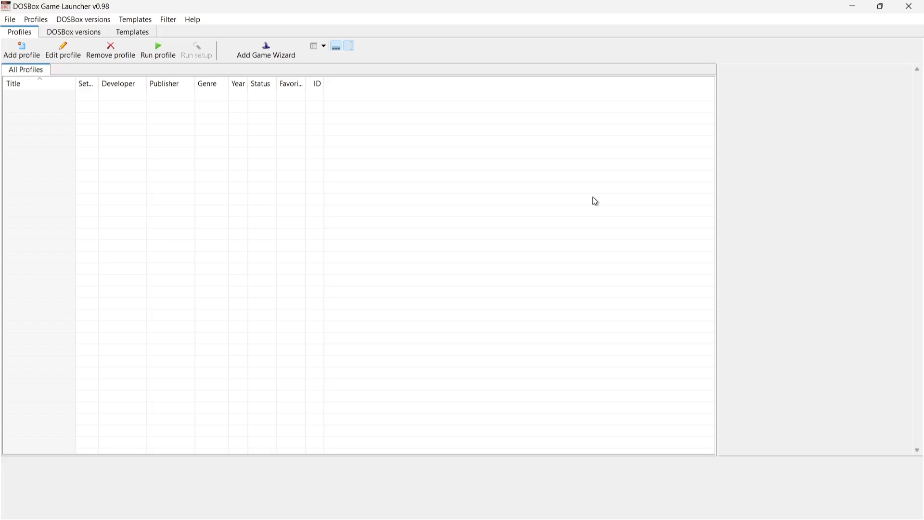
Step: Start the Add Game Wizard, place its dialog in a clear area, and enter rastan as the game's title
left_click(268, 52)
left_click_drag(135, 17, 391, 106)
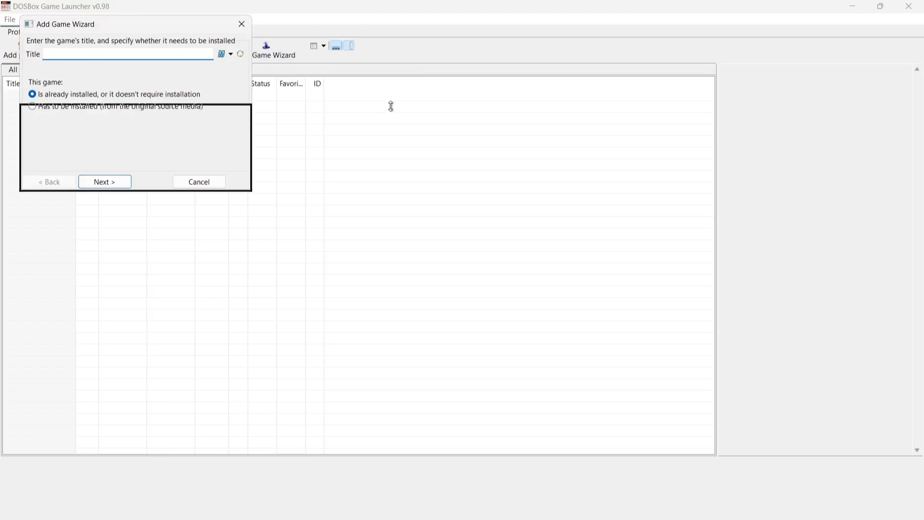
left_click_drag(127, 28, 406, 87)
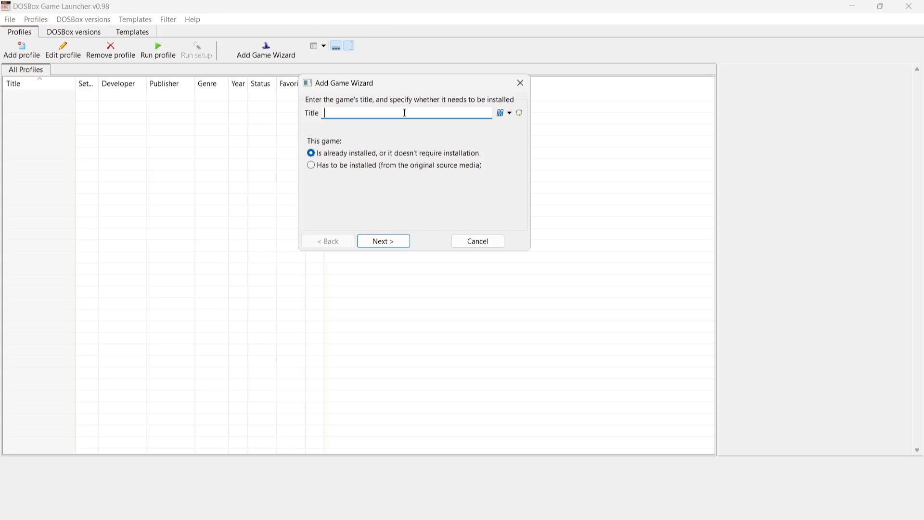
type("rastan")
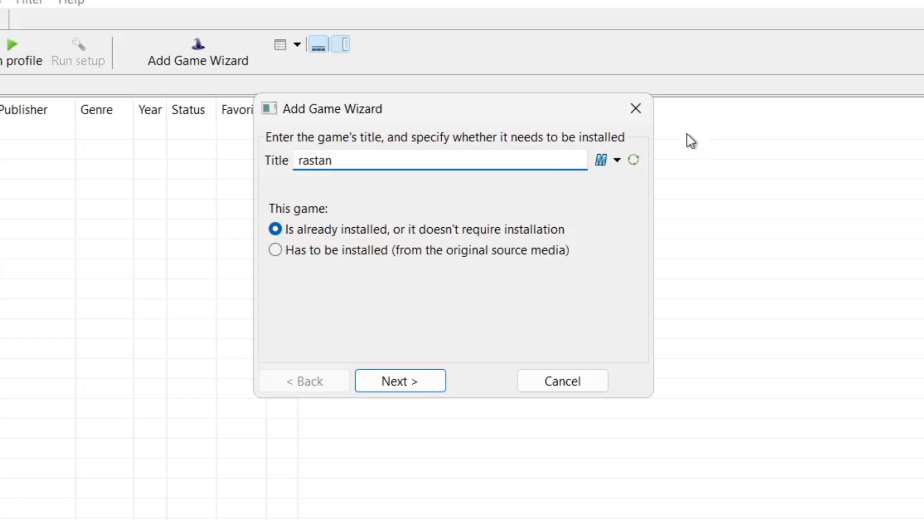
left_click(615, 162)
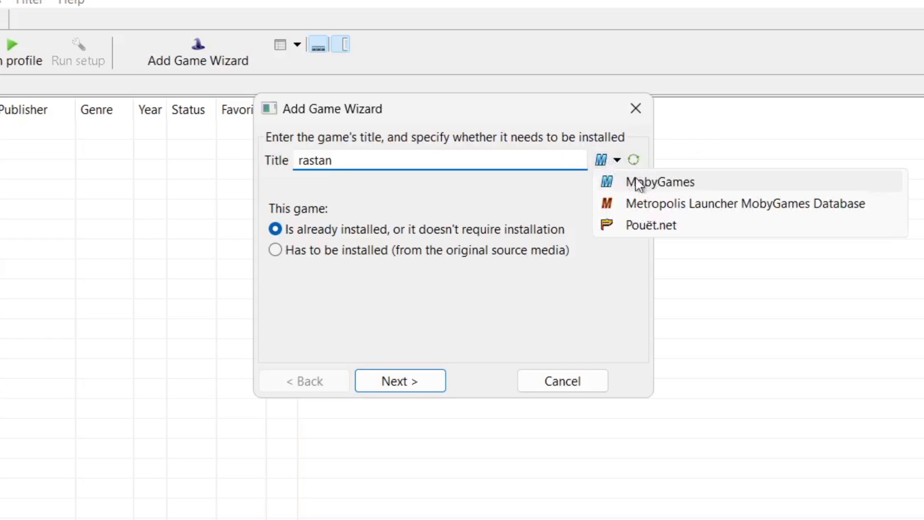
left_click(618, 262)
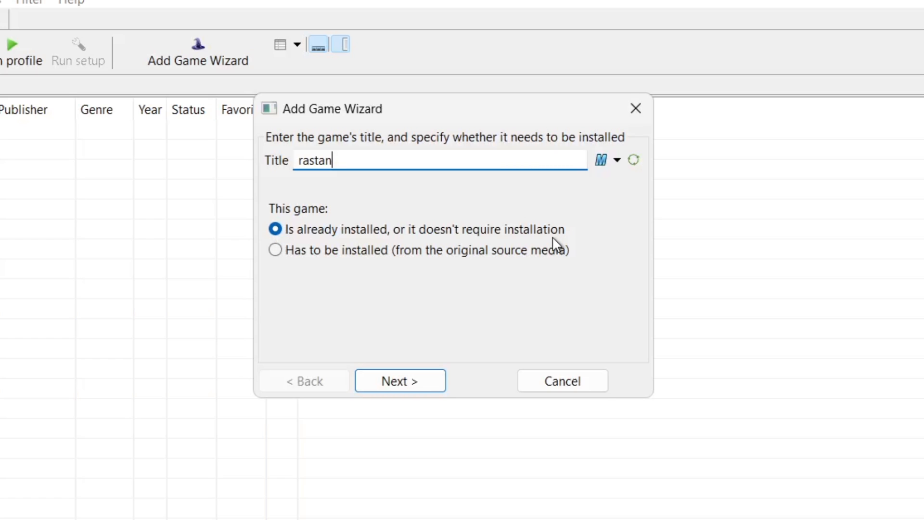
Step: Continue with the game as already installed, accept the 1990 DOS Rastan entry from MobyGames, and advance to the main executable page
left_click(409, 389)
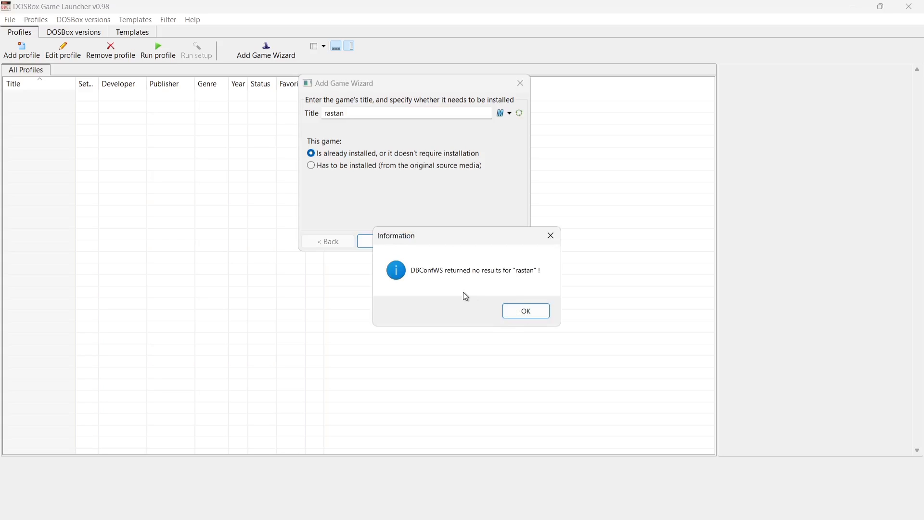
left_click(542, 313)
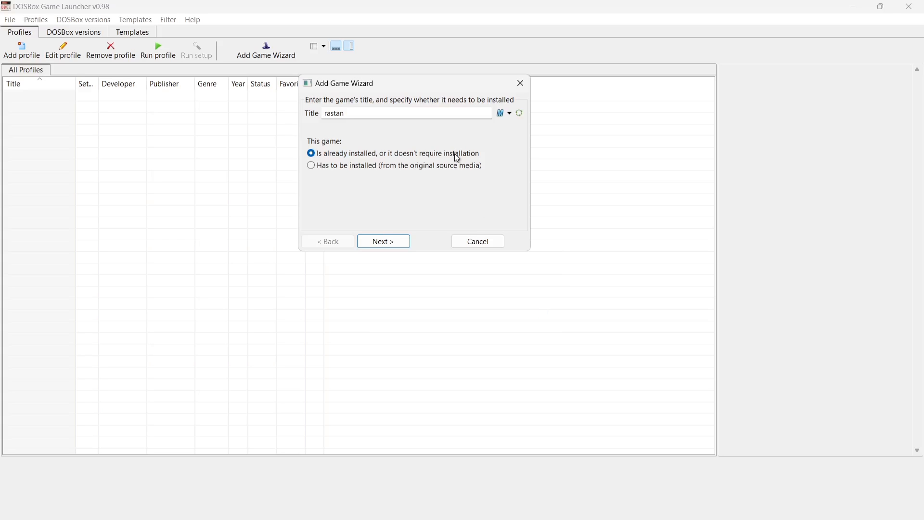
left_click(377, 246)
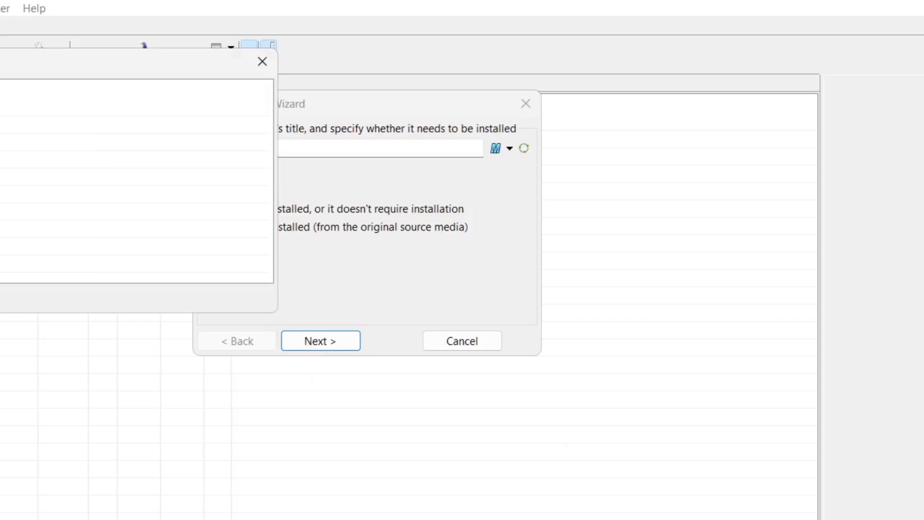
left_click_drag(125, 57, 305, 92)
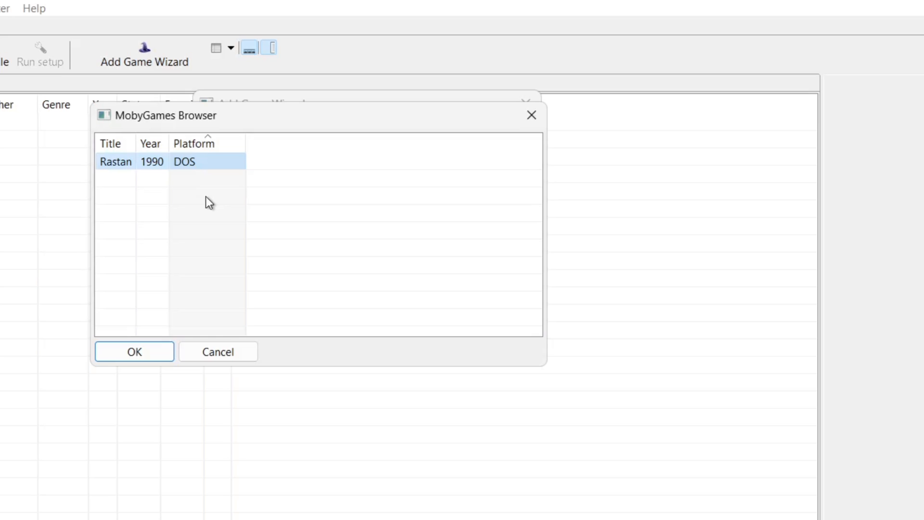
left_click(146, 353)
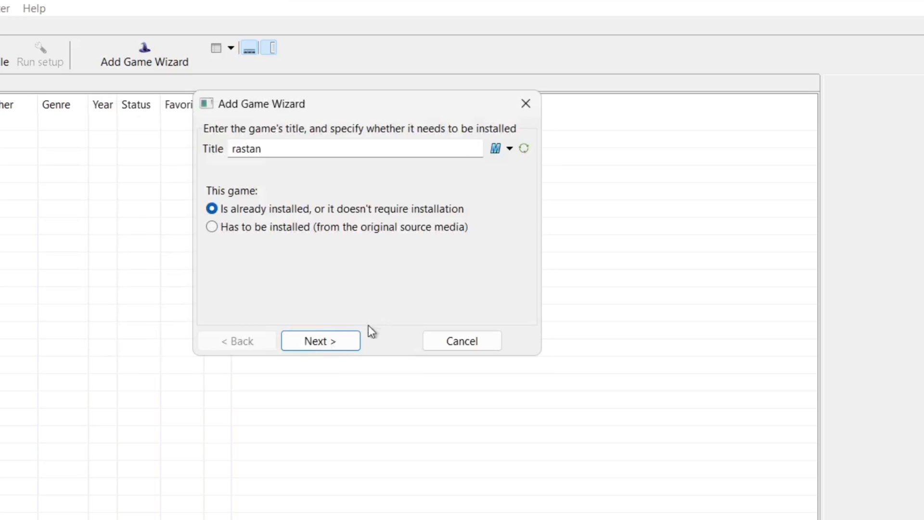
left_click(354, 338)
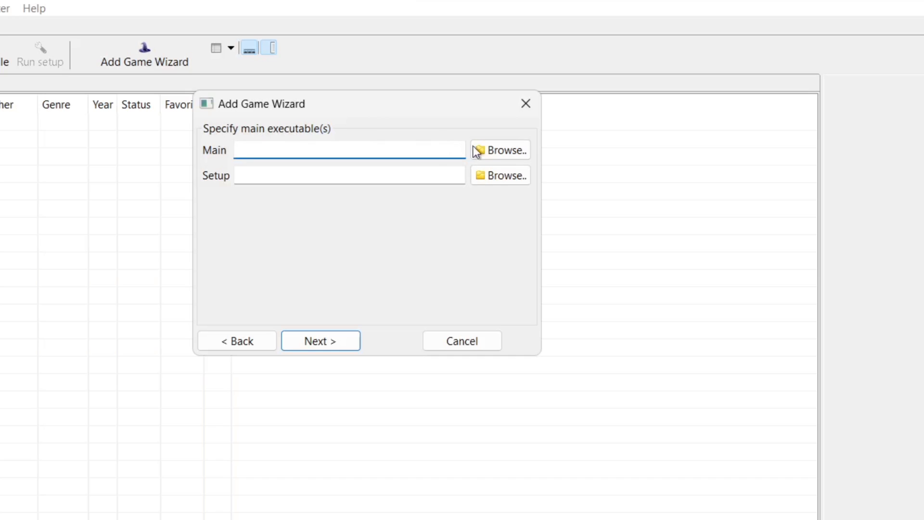
Step: Set RASTAN.EXE from the rastan folder in DBGL's GAMES folder as the main executable and advance to the DOSBox settings
left_click(522, 154)
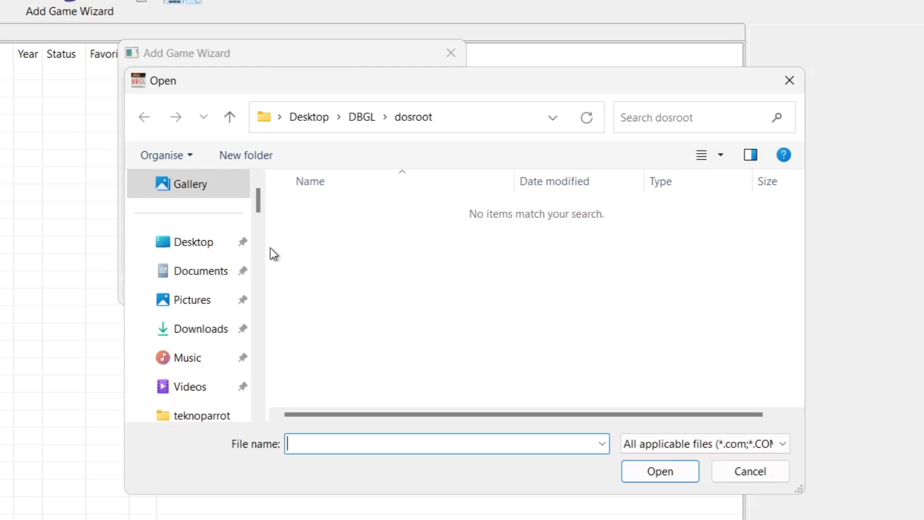
left_click(189, 248)
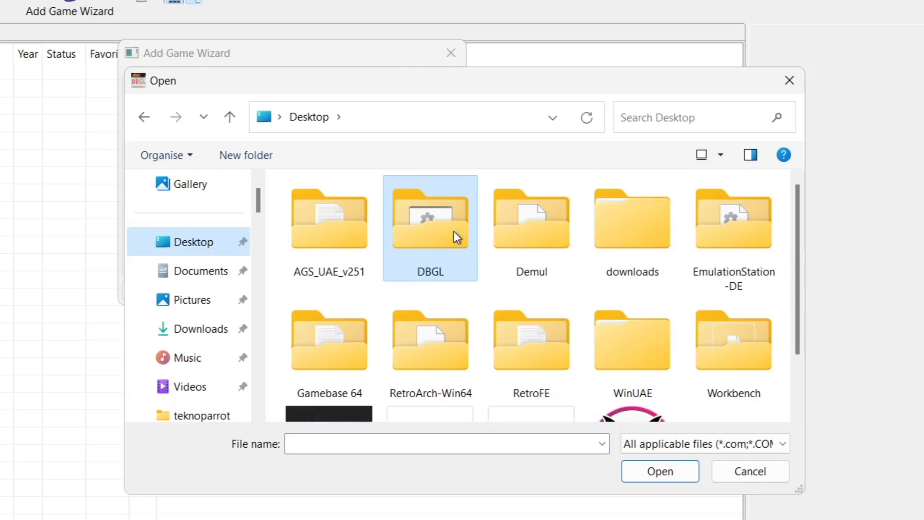
double_click(443, 232)
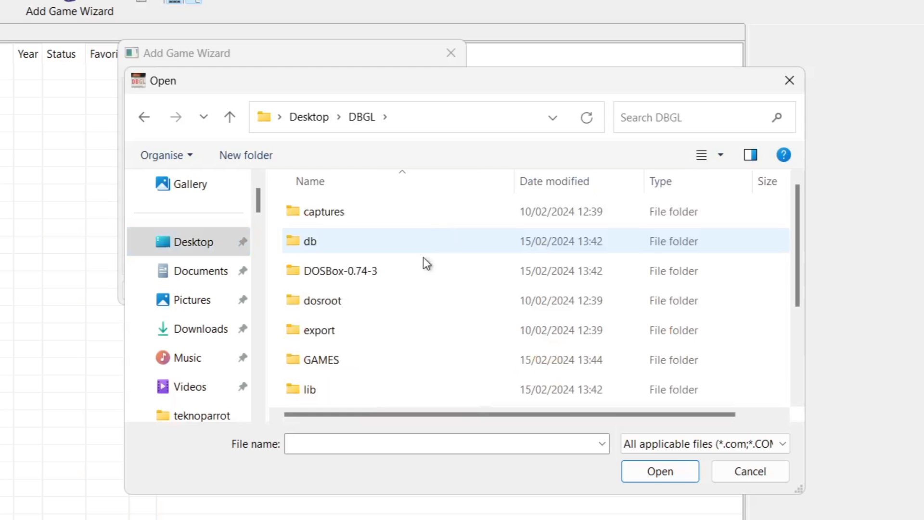
double_click(362, 359)
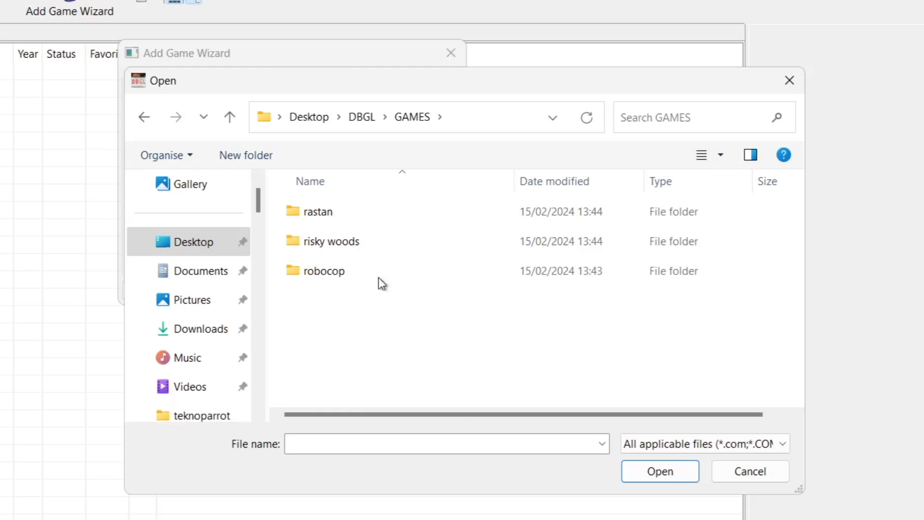
left_click_drag(369, 83, 627, 66)
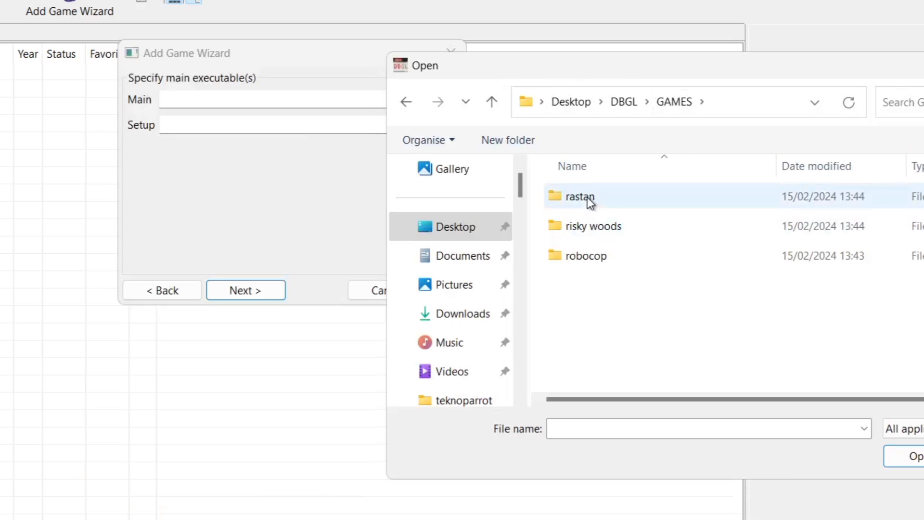
double_click(605, 197)
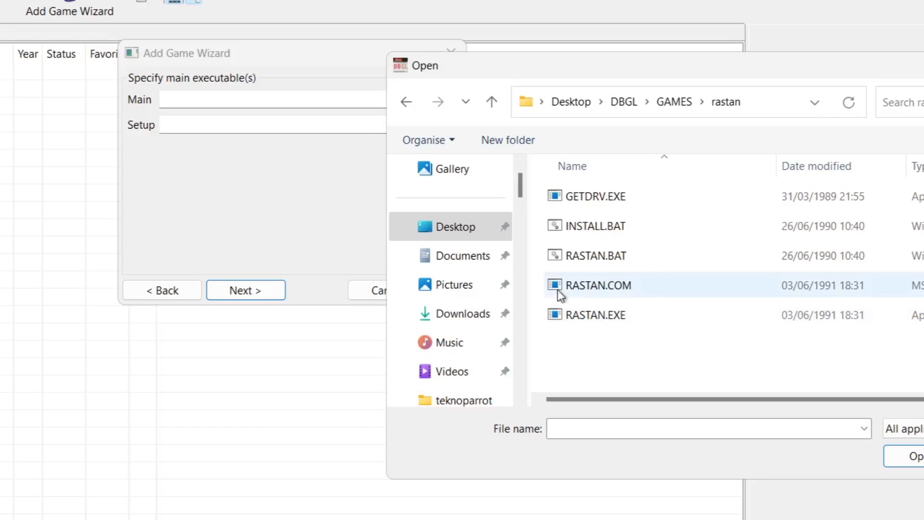
double_click(637, 319)
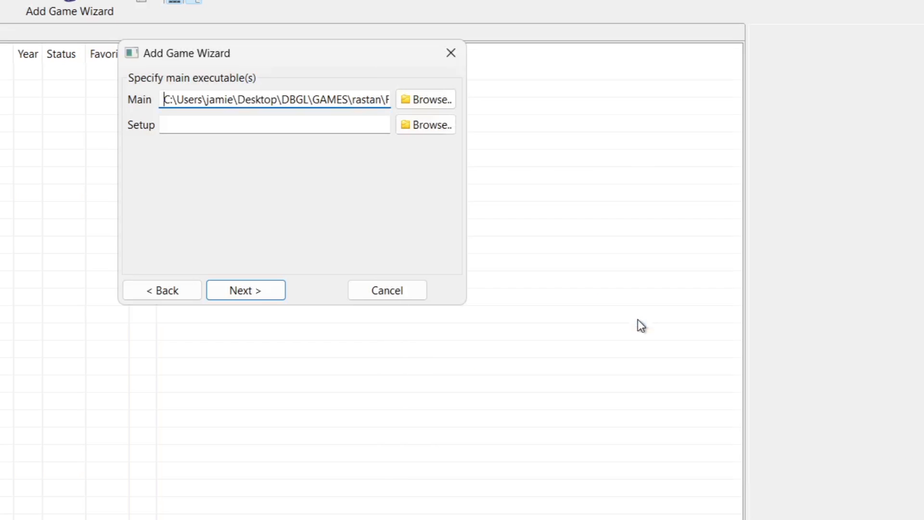
left_click(256, 290)
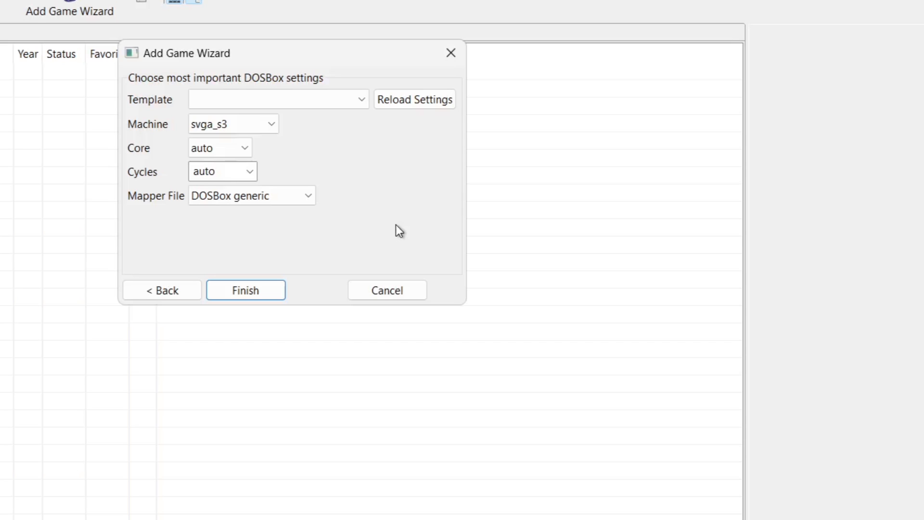
Step: Choose the IBM PS/2, i80386 20Mhz, 2MB RAM template with Game Blaster (C/MS), ~1989, and finish adding Rastan
left_click(359, 102)
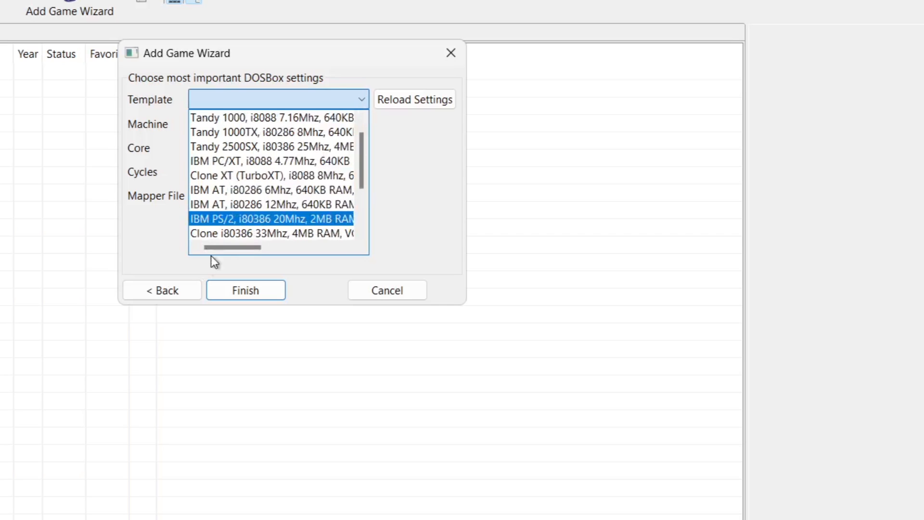
left_click_drag(221, 246, 327, 245)
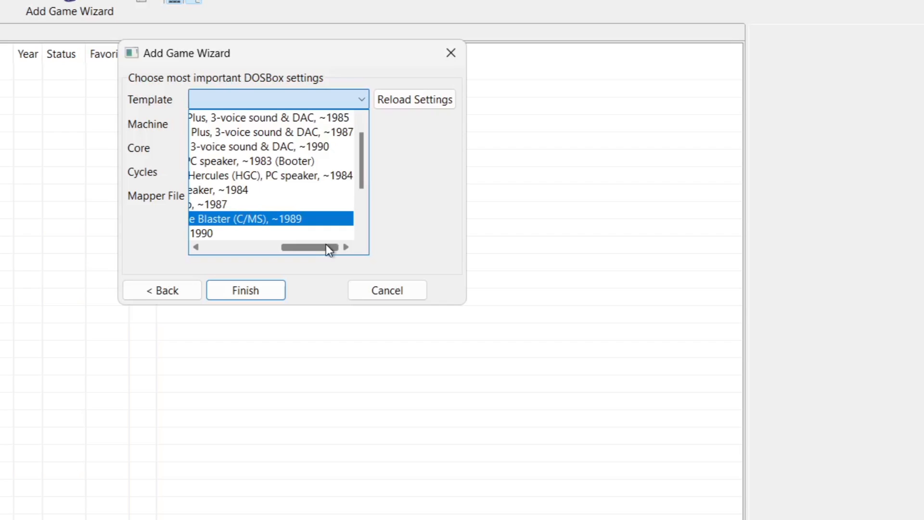
mouse_move(326, 245)
left_mouse_down()
mouse_move(241, 252)
mouse_move(318, 246)
left_mouse_up()
left_click_drag(363, 148, 368, 175)
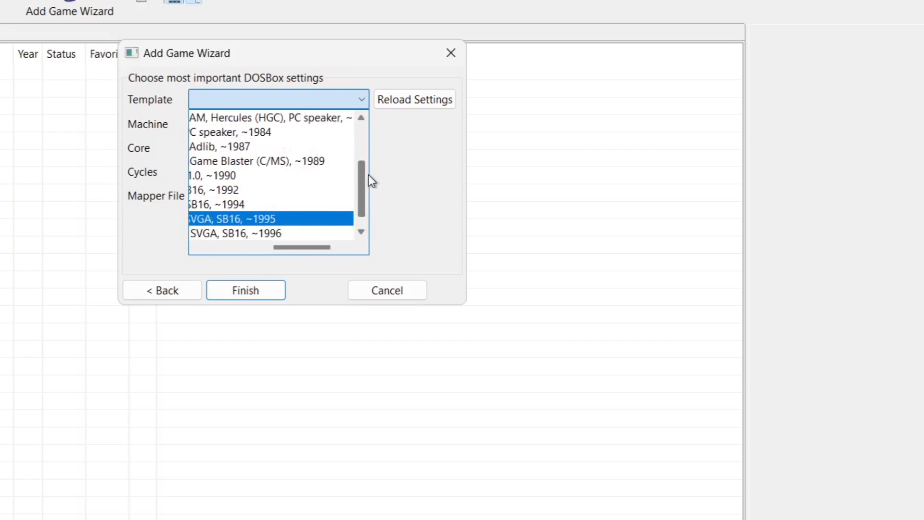
left_click(296, 231)
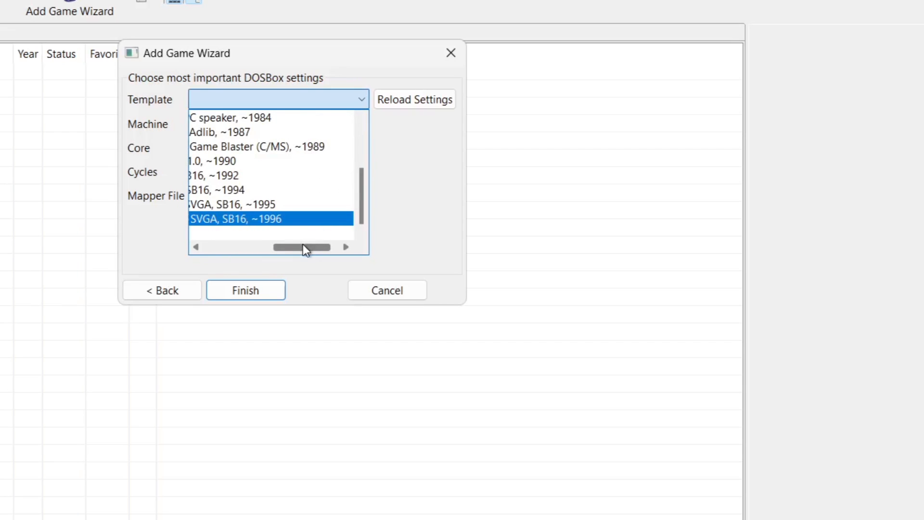
mouse_move(305, 247)
left_mouse_down()
mouse_move(279, 244)
mouse_move(310, 244)
left_mouse_up()
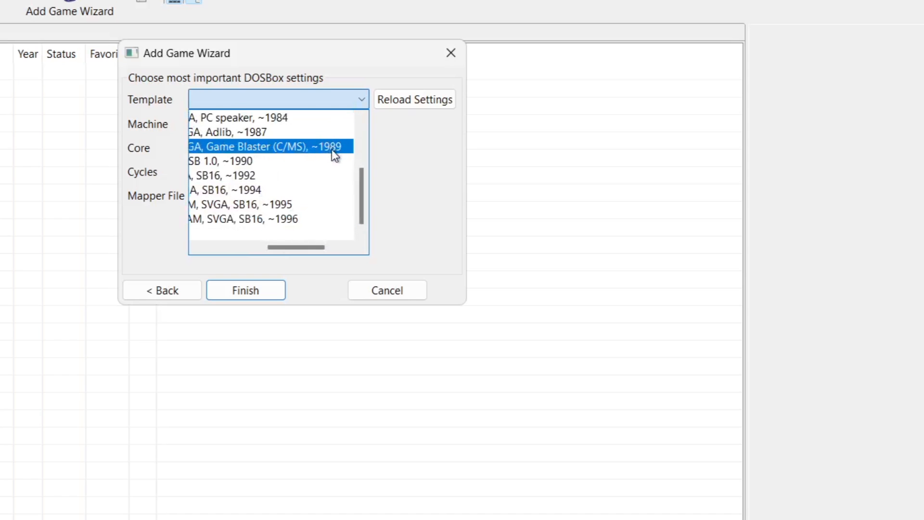
left_click(278, 150)
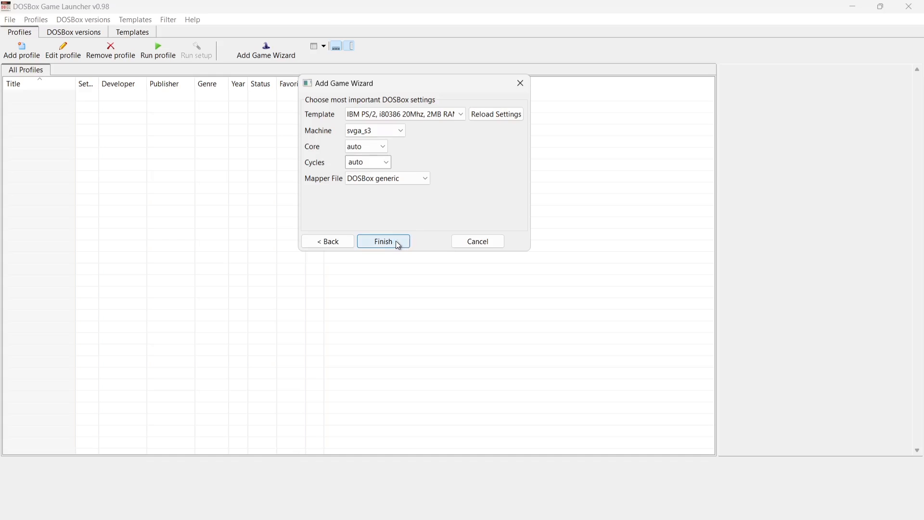
left_click(272, 291)
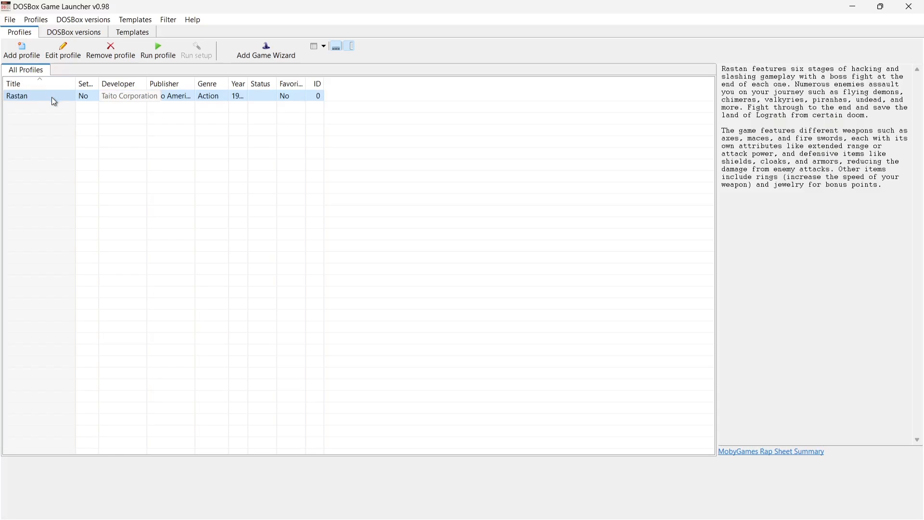
Step: Run the Rastan profile and remap player 1's movement to W, A, S and D, diagonals to the arrow keys, and fire to Space
left_click(159, 56)
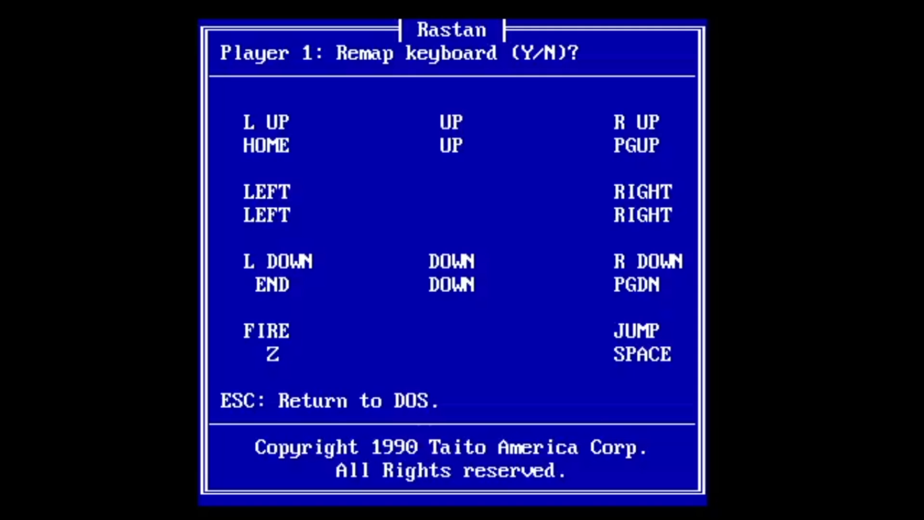
key("y")
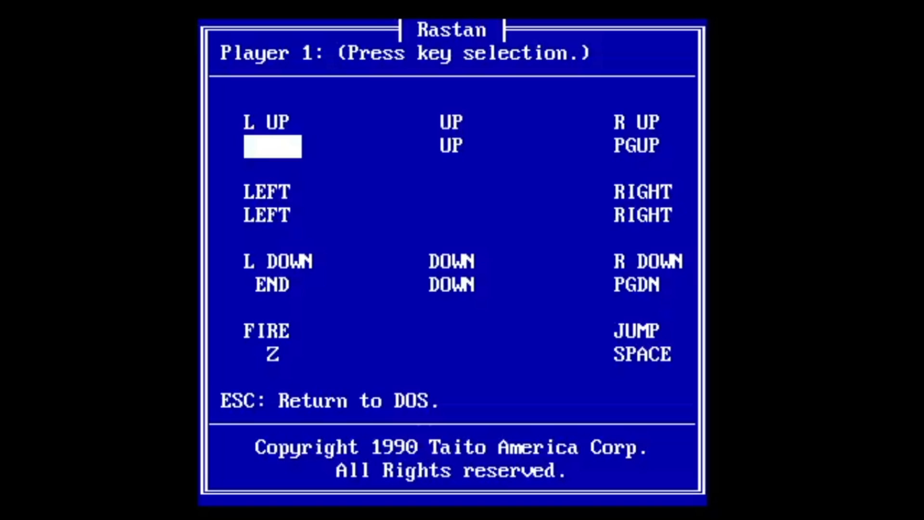
key("Up")
key("w")
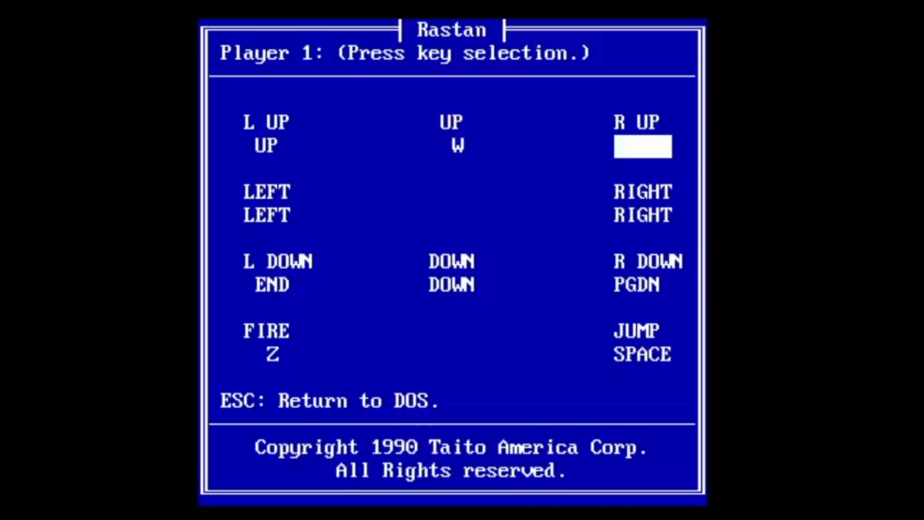
key("Down")
key("a")
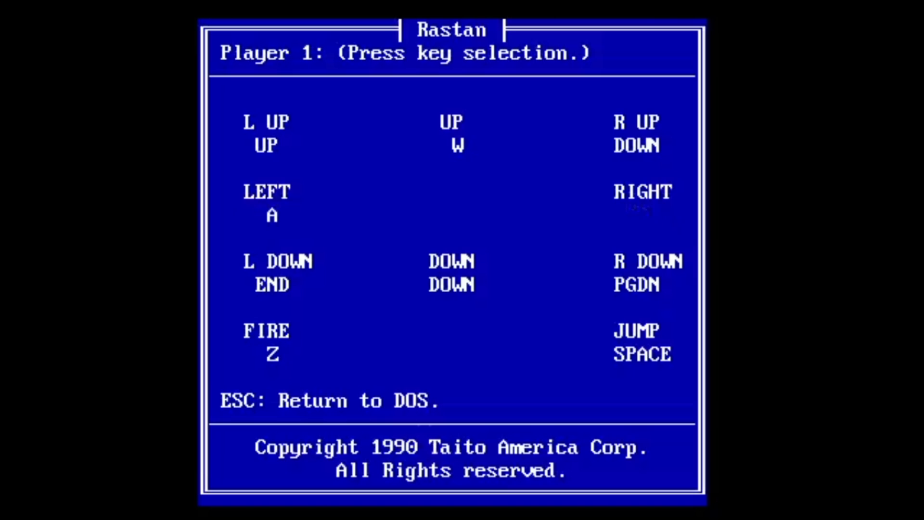
key("d")
key("Left")
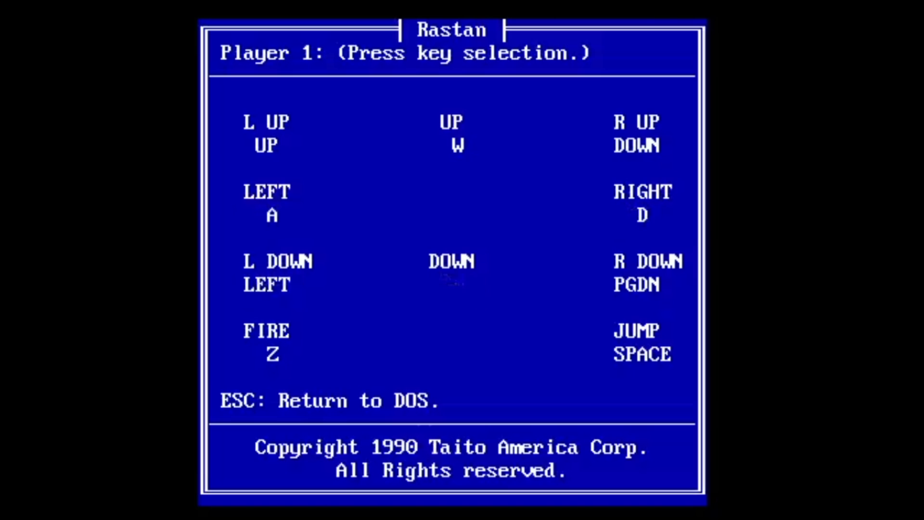
key("s")
key("Right")
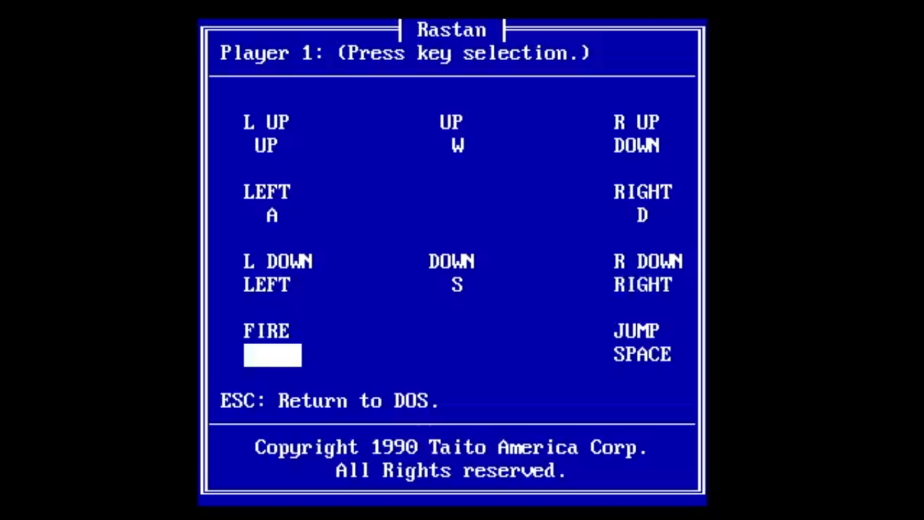
key("space")
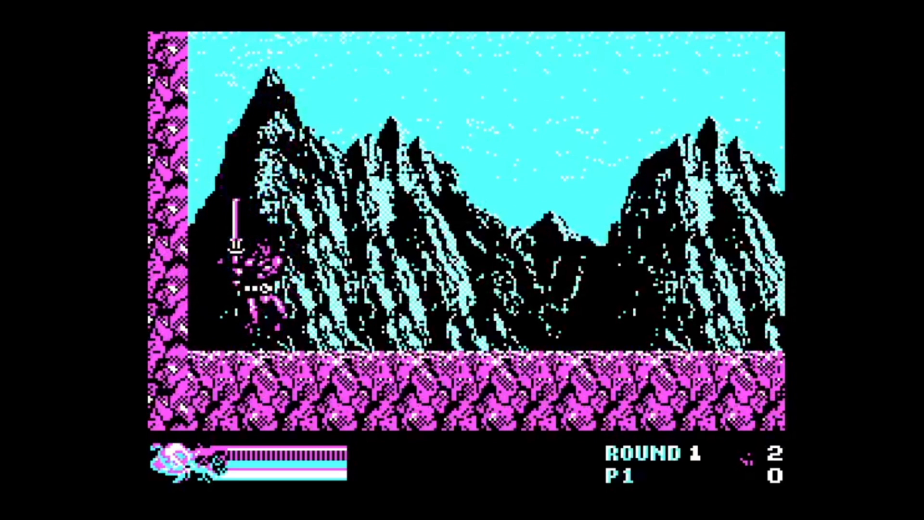
key("Right")
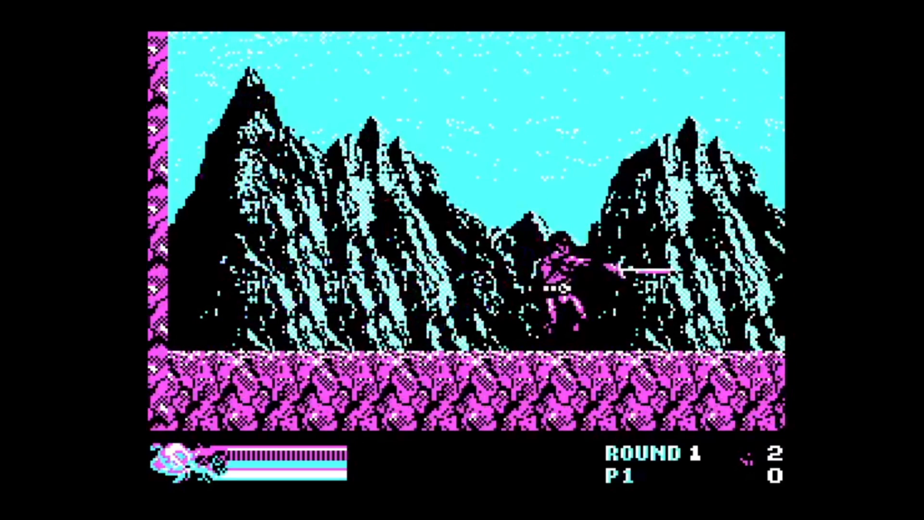
key("Right")
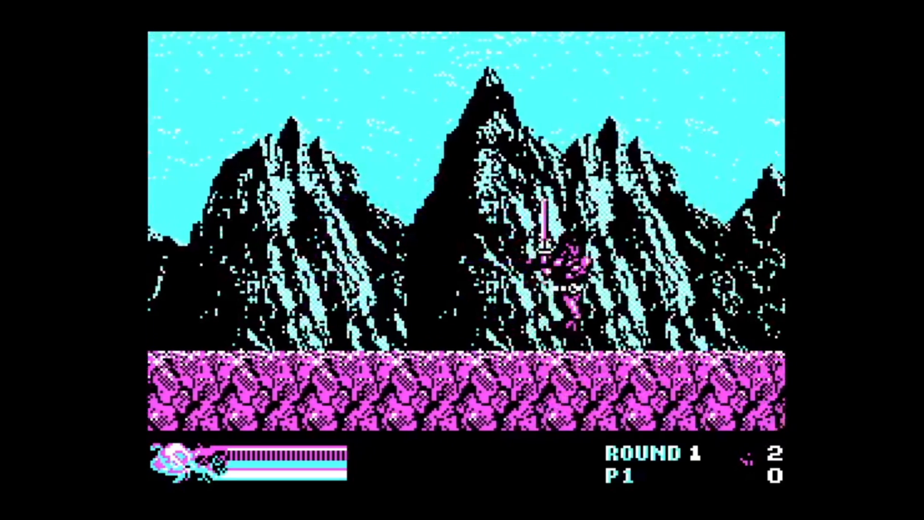
key("space")
key("Up")
key("Right")
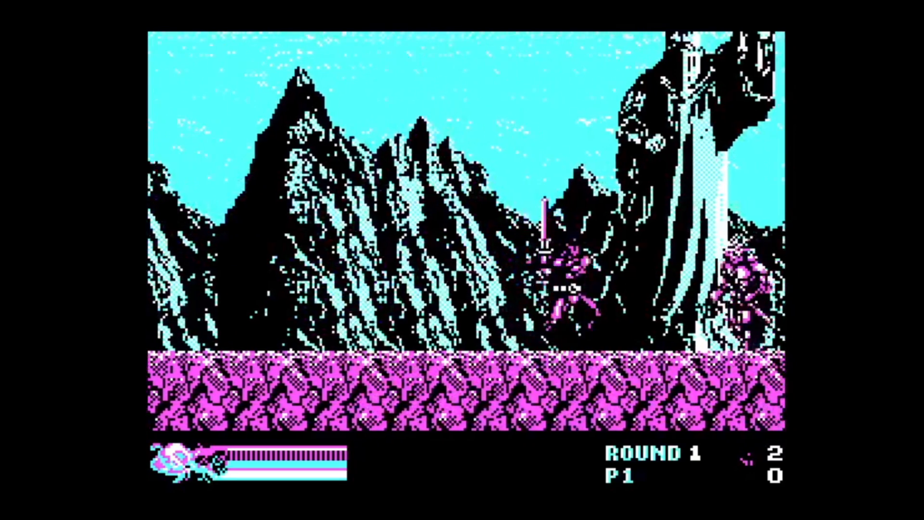
key("space")
key("Right")
key("space")
key("Right")
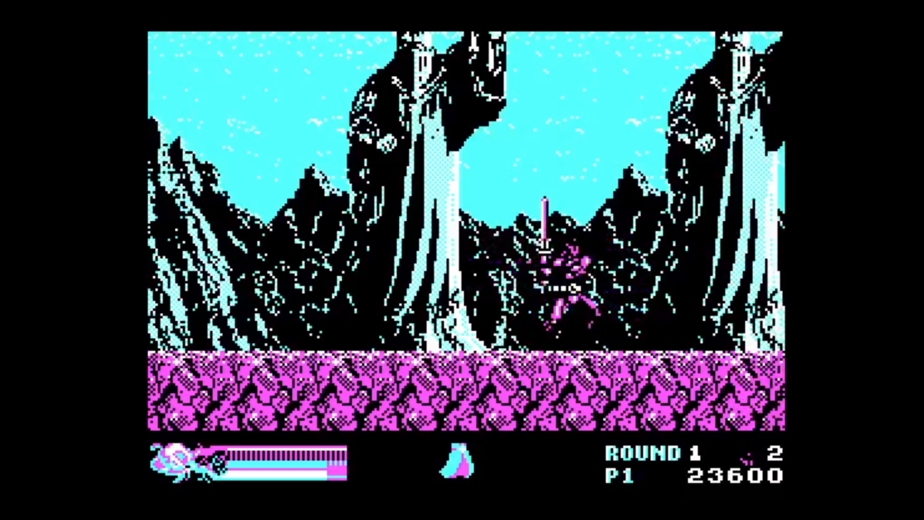
key("Right")
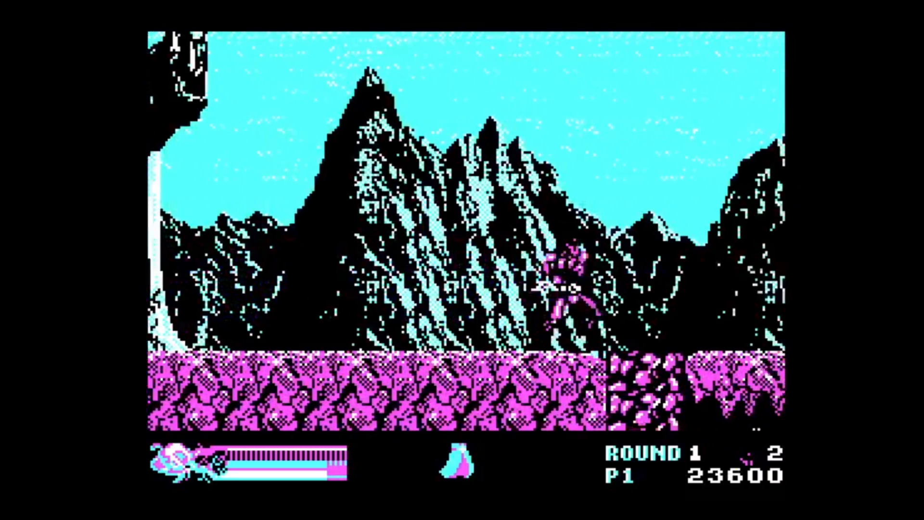
key("Up")
key("Right")
key("space")
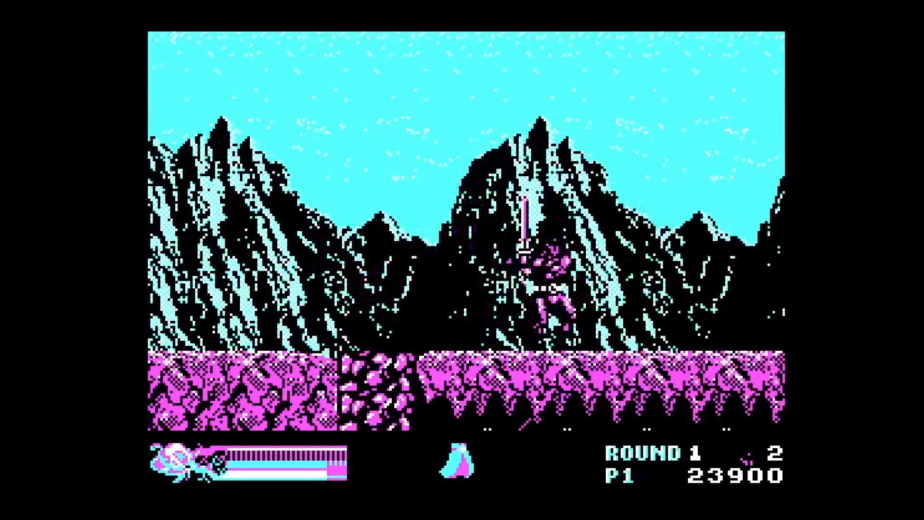
key("Down")
key("Left")
key("Up")
key("space")
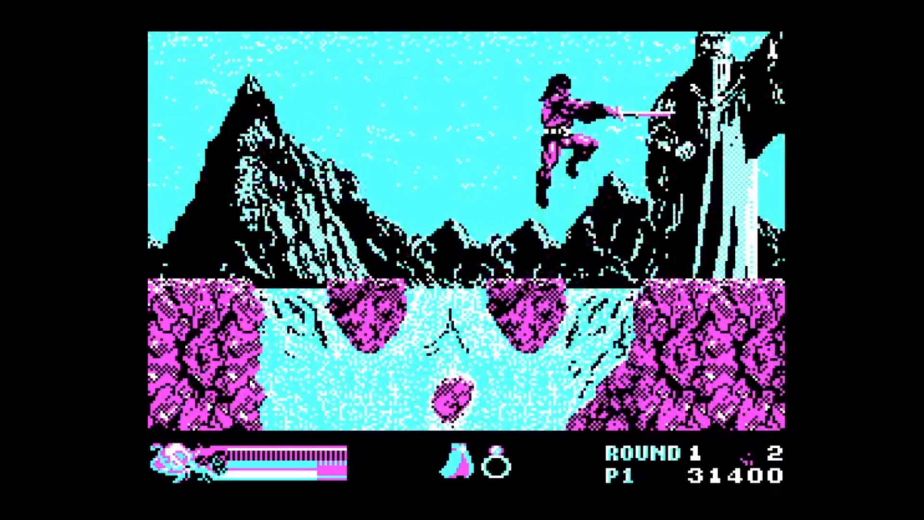
Step: Switch Rastan out of full screen and close DOSBox to return to the launcher
key("alt+Return")
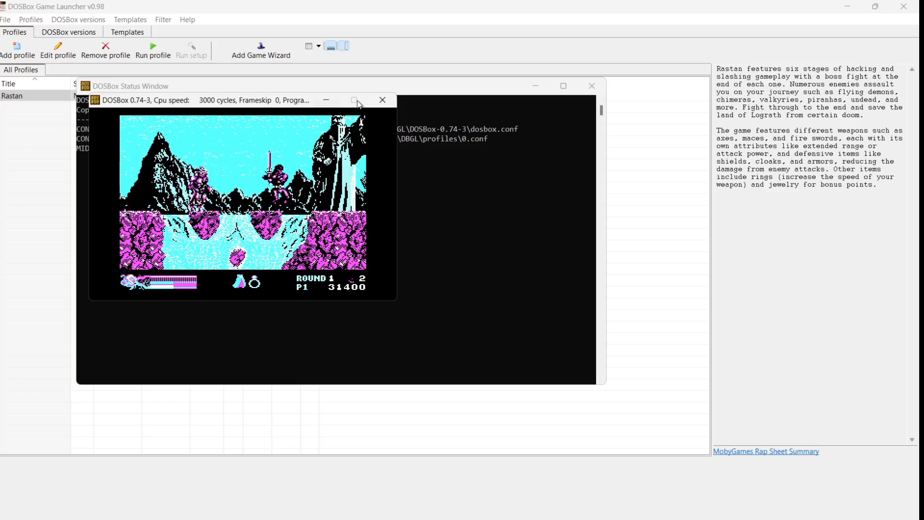
left_click(588, 89)
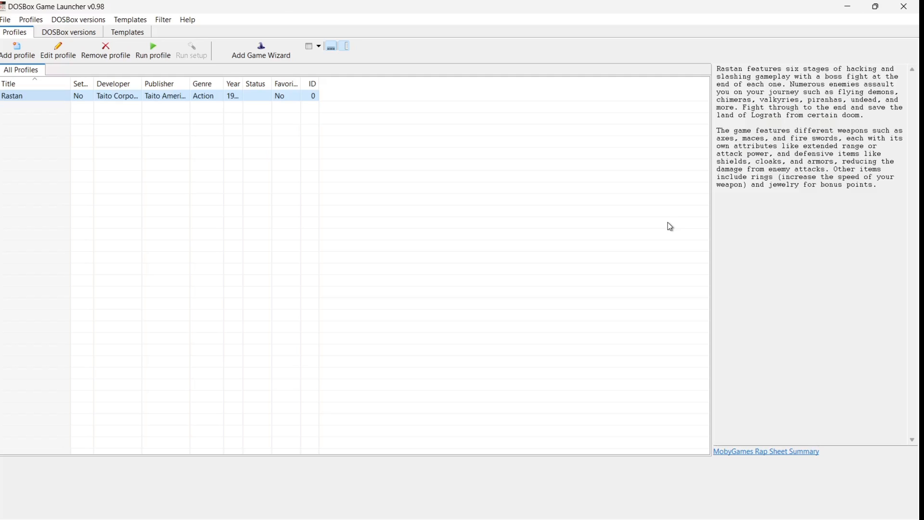
Step: Start the Add Game Wizard with robocop as an already installed game's title, dismiss the DBConfWS notice, and bring up the matching game entries
left_click(262, 50)
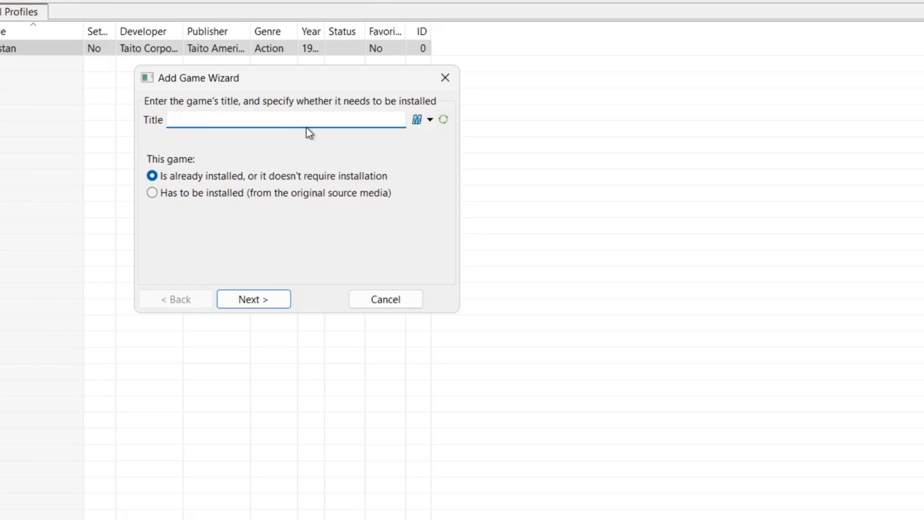
type("robocop")
left_click(261, 302)
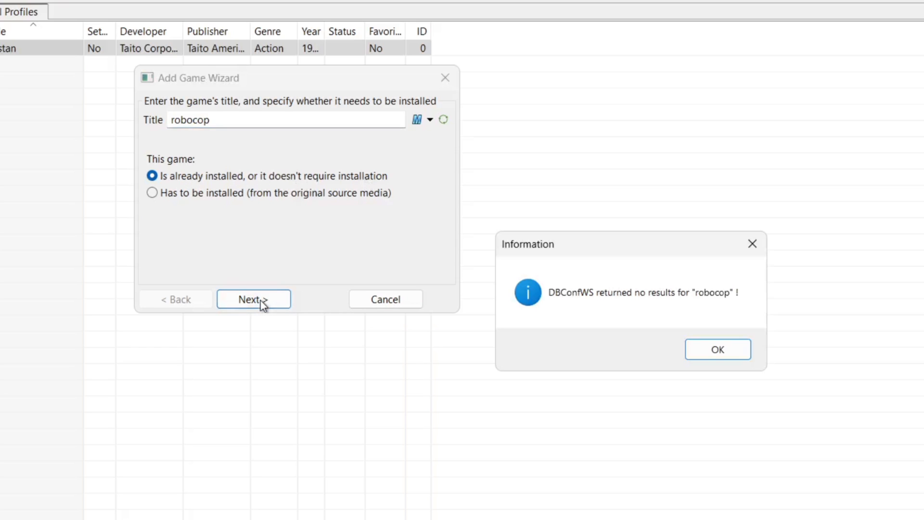
left_click(739, 351)
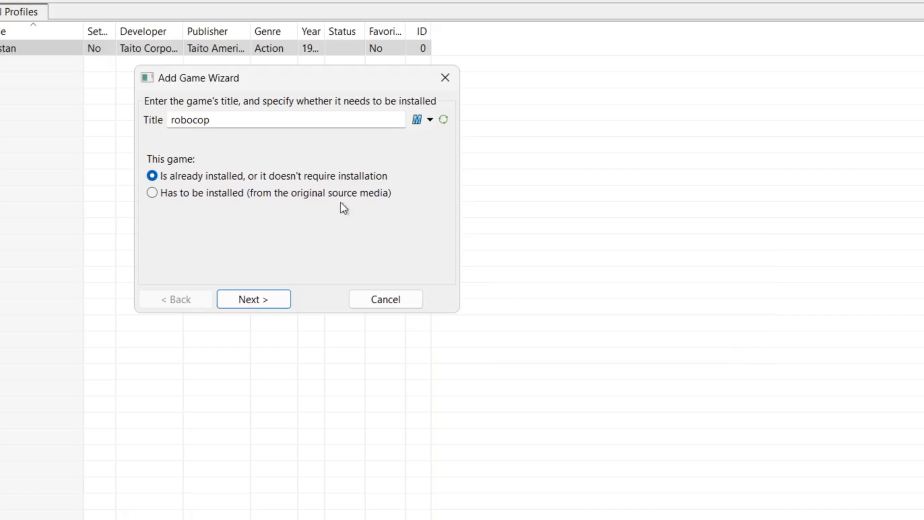
left_click(264, 298)
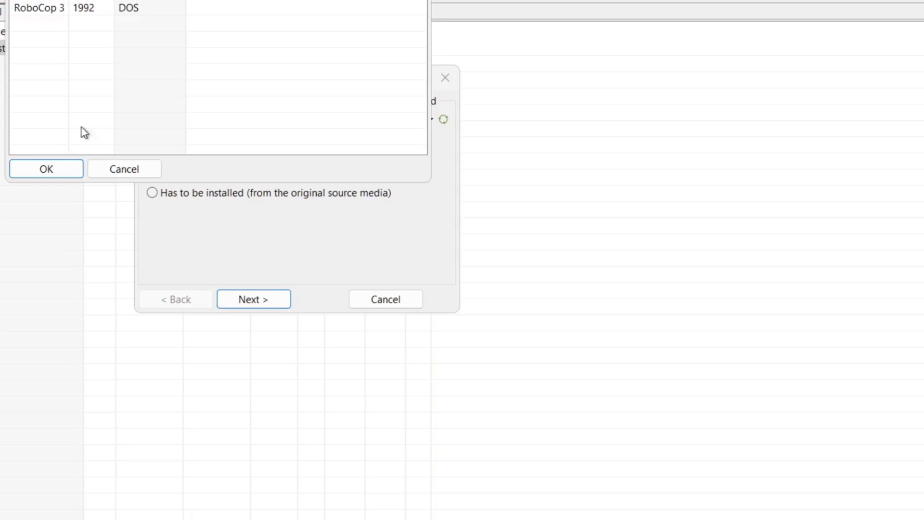
Step: Accept the matching game entry and set robocop.com from the desktop's DBGL\GAMES\robocop folder as the main executable
left_click(60, 167)
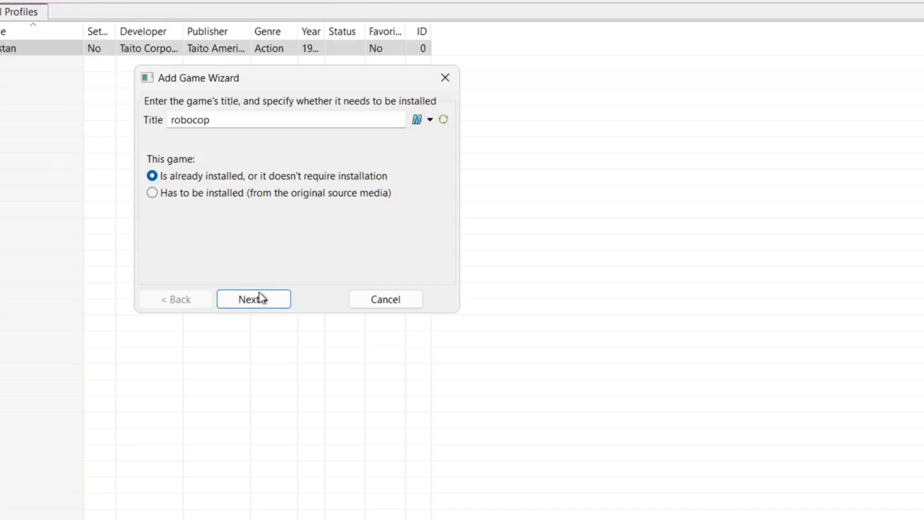
left_click(259, 304)
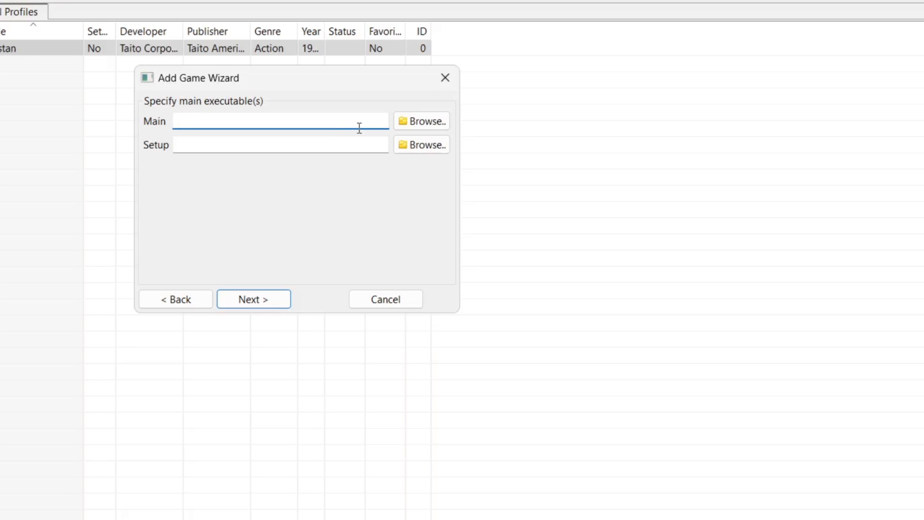
left_click(426, 122)
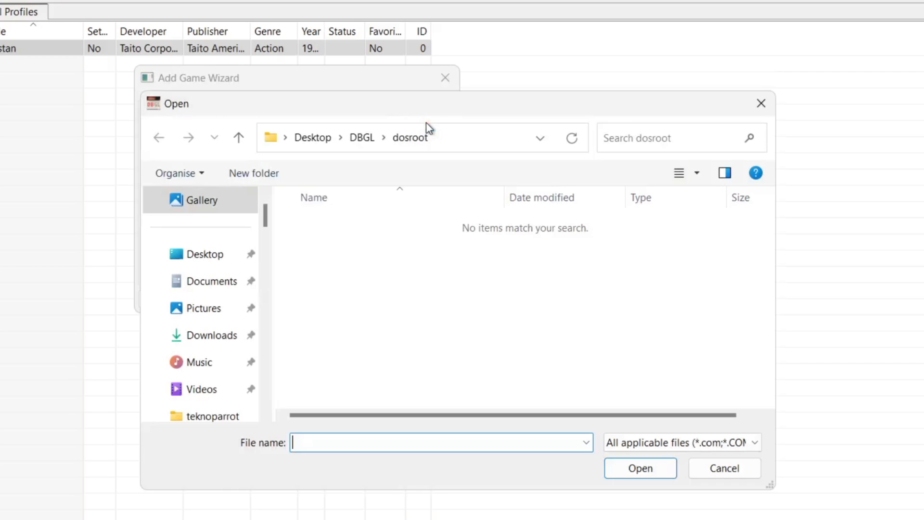
left_click(205, 257)
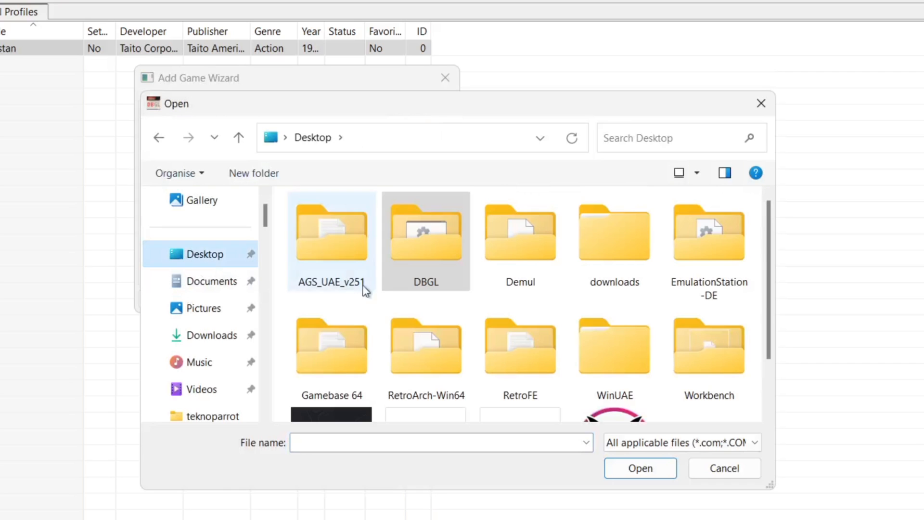
double_click(422, 266)
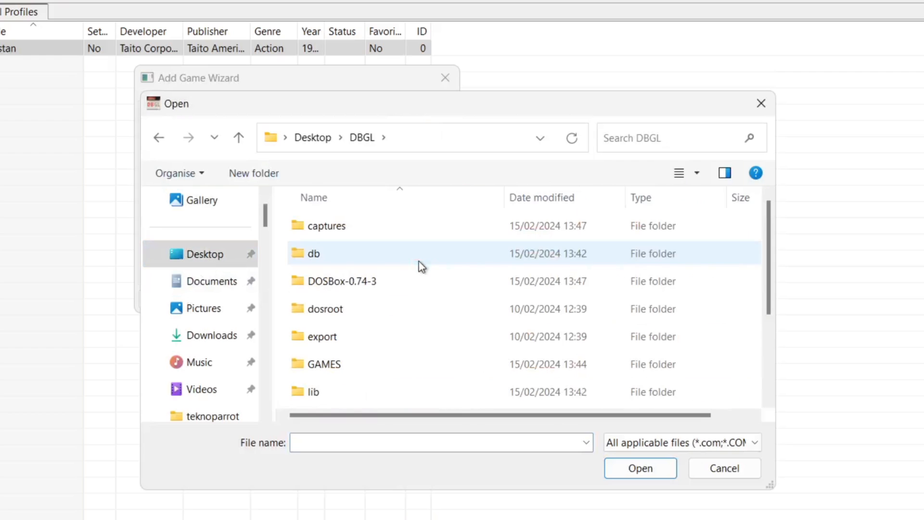
double_click(351, 369)
double_click(348, 274)
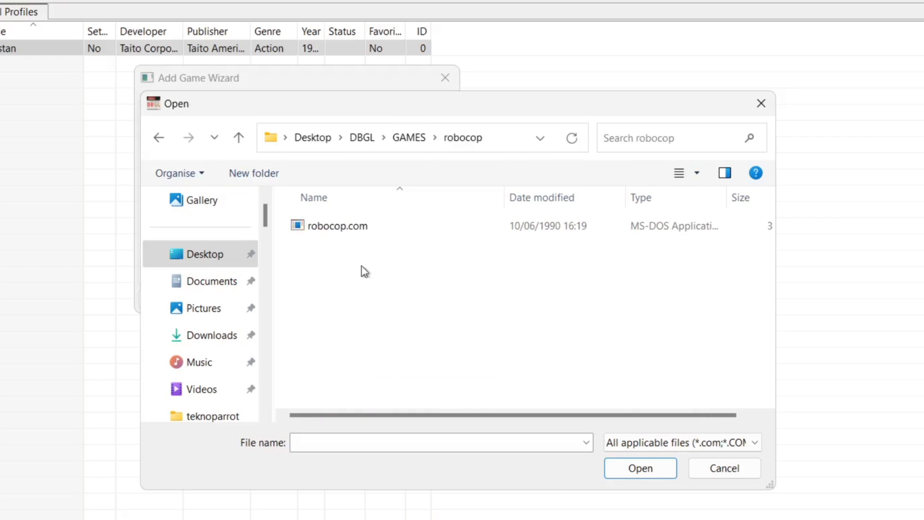
double_click(401, 230)
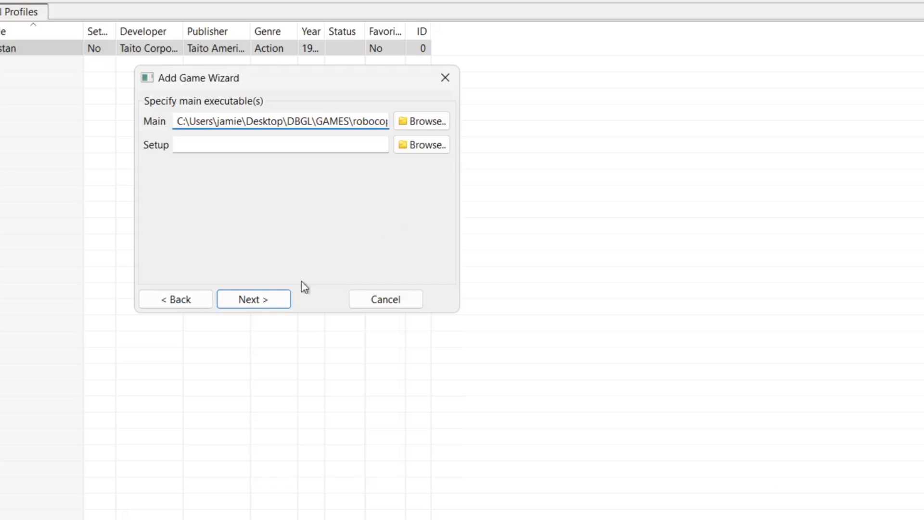
Step: Choose the IBM PS/2, i80386 20Mhz, 2MB RAM template with VGA and Game Blaster (C/MS), ~1989, and finish adding RoboCop
left_click(253, 300)
left_click(362, 121)
scroll(283, 217, "down", 2)
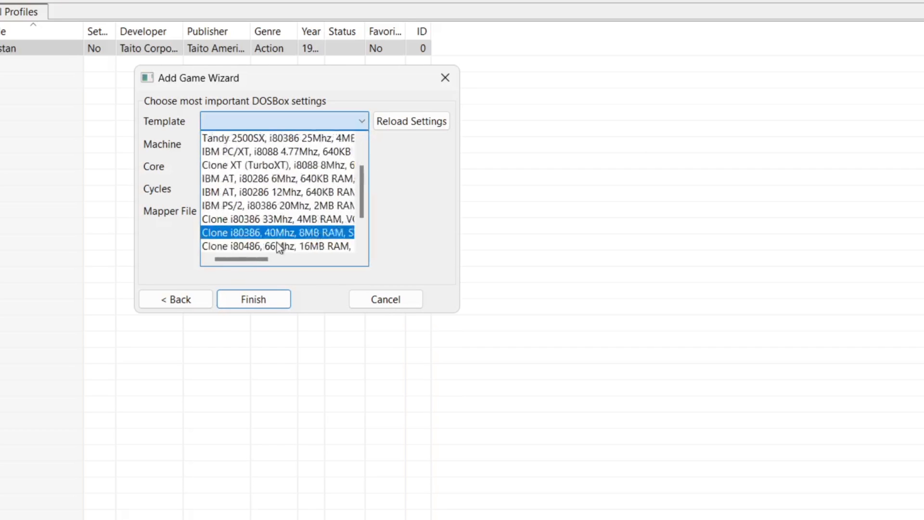
left_click_drag(258, 260, 314, 260)
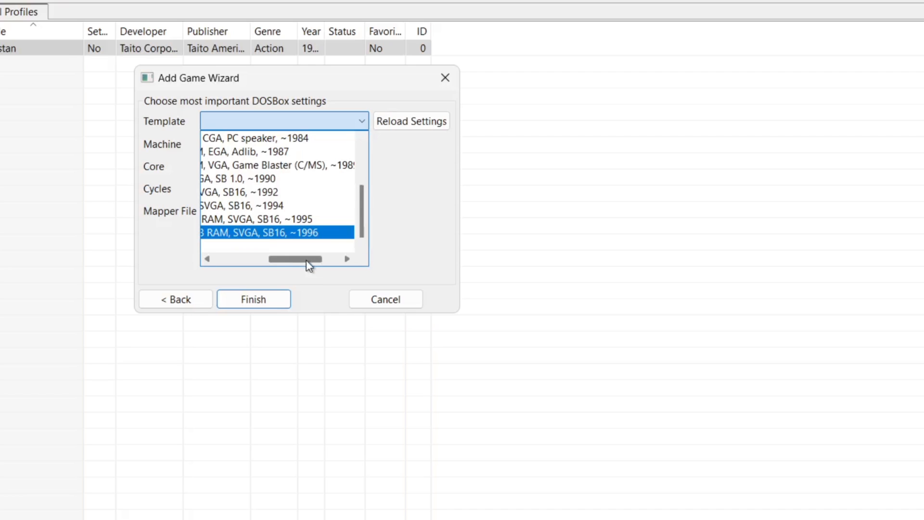
scroll(363, 198, "up", 2)
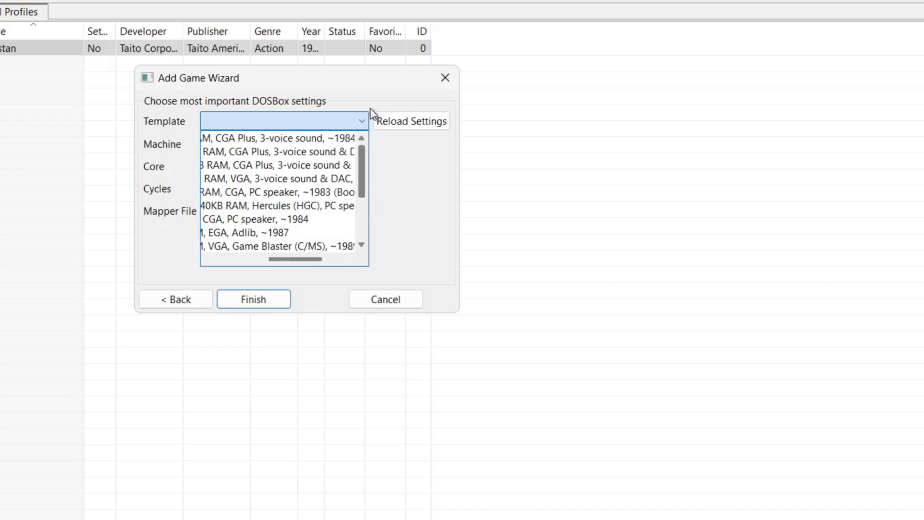
left_click_drag(313, 259, 351, 261)
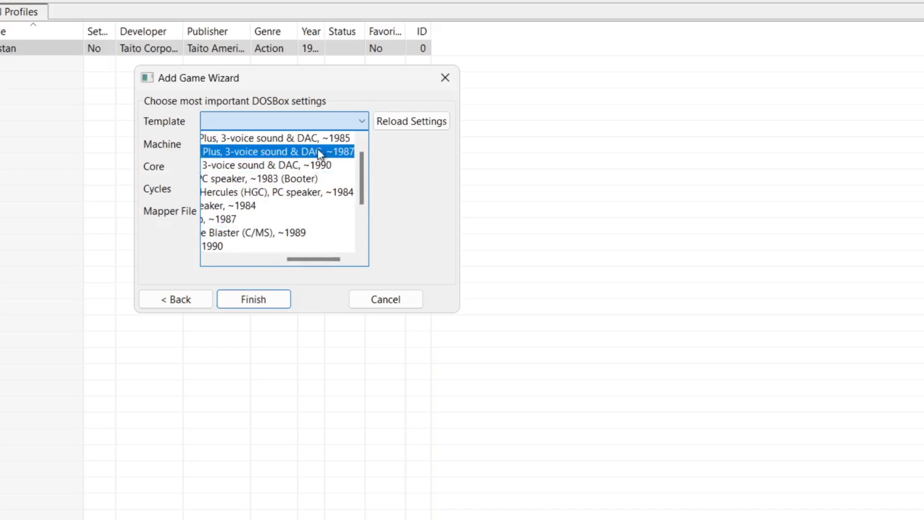
scroll(322, 246, "down", 2)
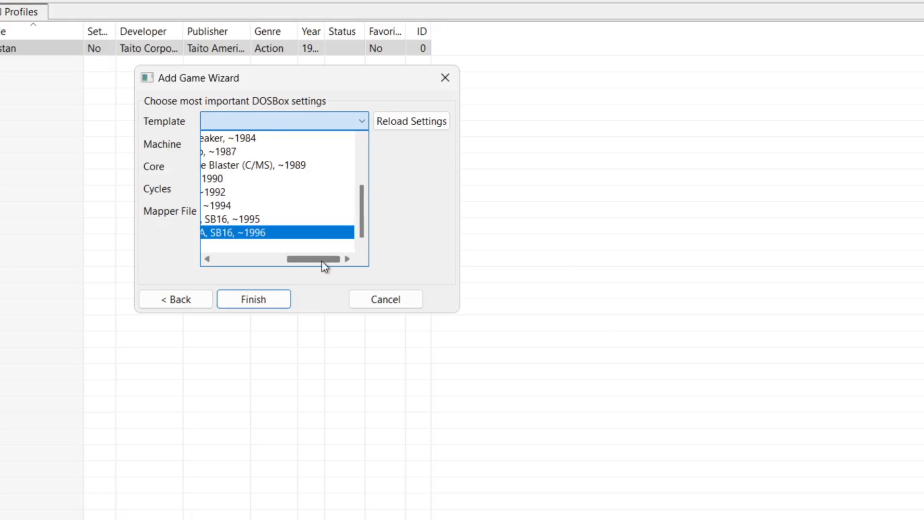
left_click_drag(321, 261, 305, 261)
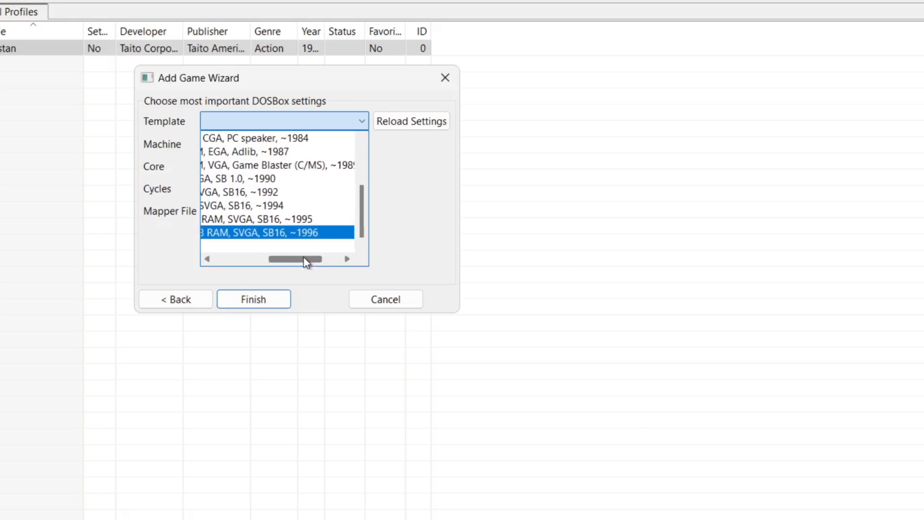
left_click(334, 166)
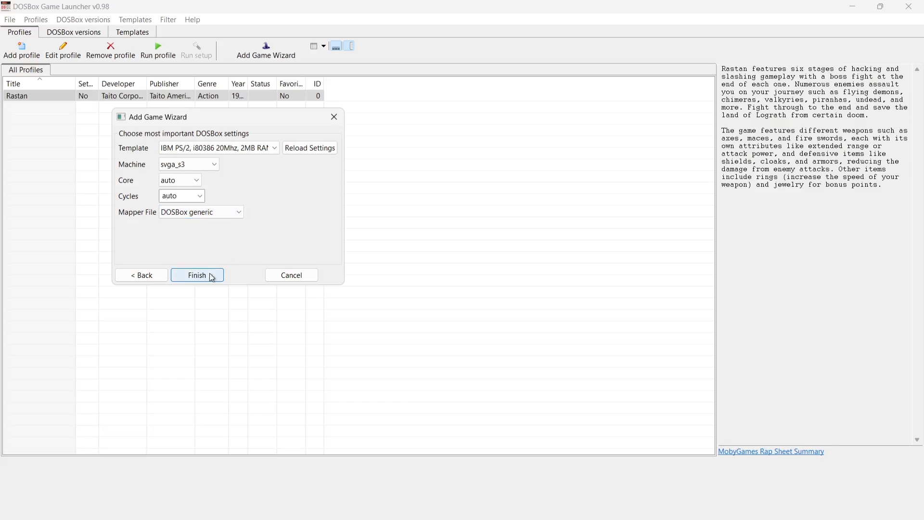
left_click(272, 300)
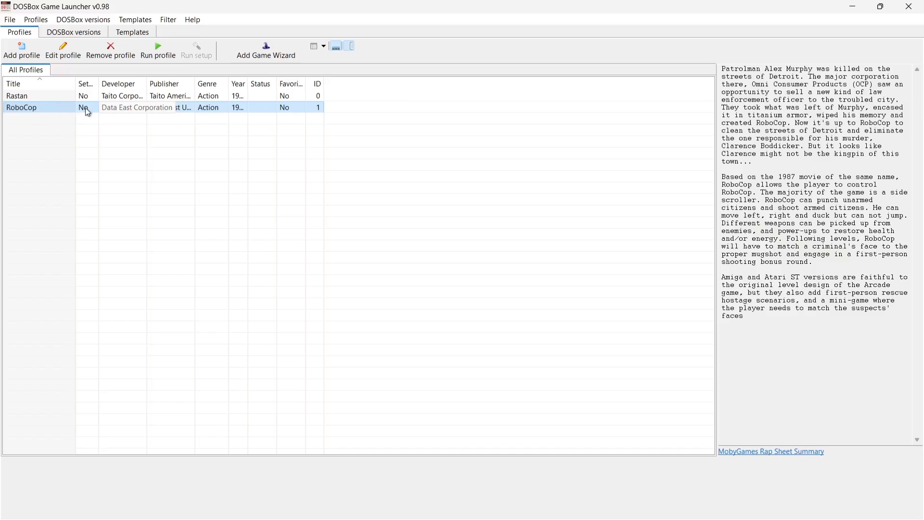
Step: Run the RoboCop profile in full screen with graphic mode 2 (EGA) and IBM sound
double_click(40, 108)
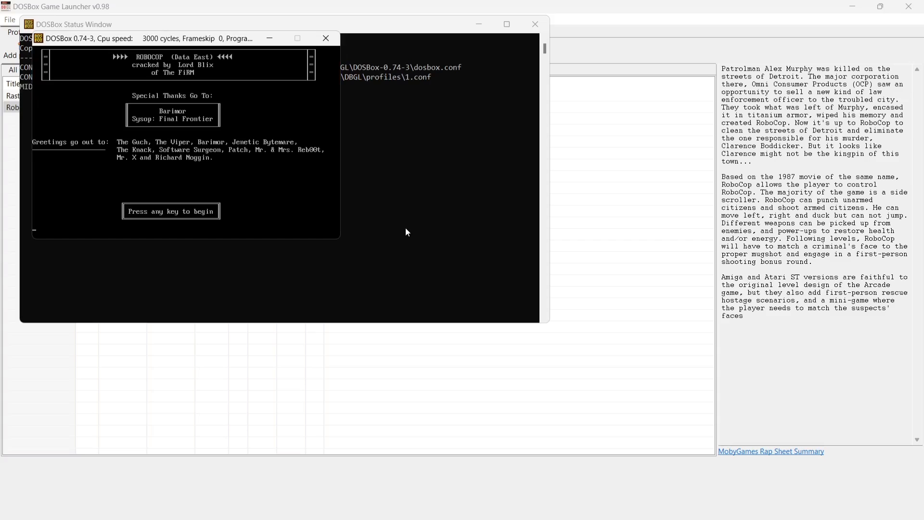
key("alt+Return")
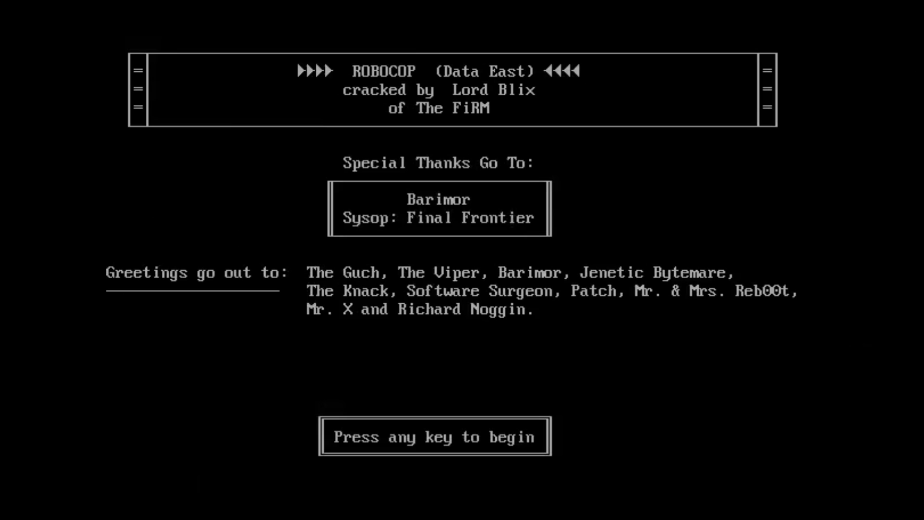
key("Return")
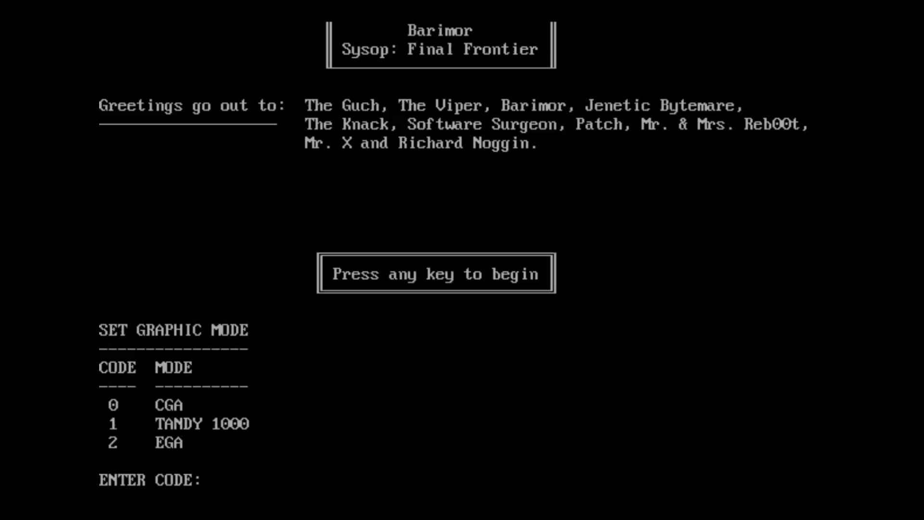
type("2 - EGA")
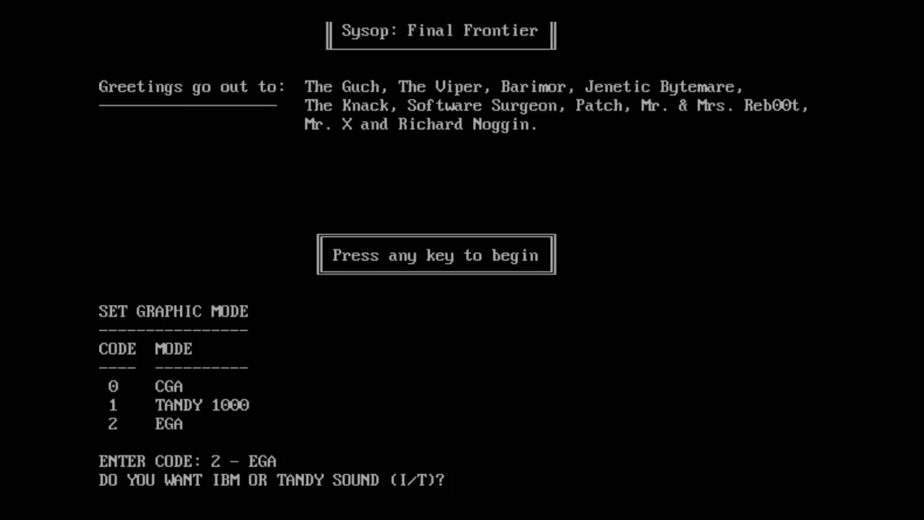
key("i")
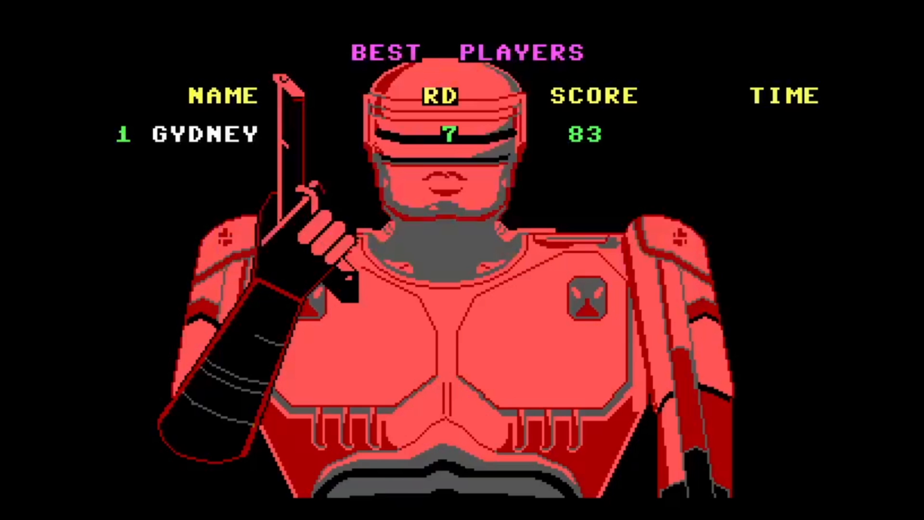
Step: Enter the player's name, skip the intro, start playing RoboCop and walk the character forward
key("Return")
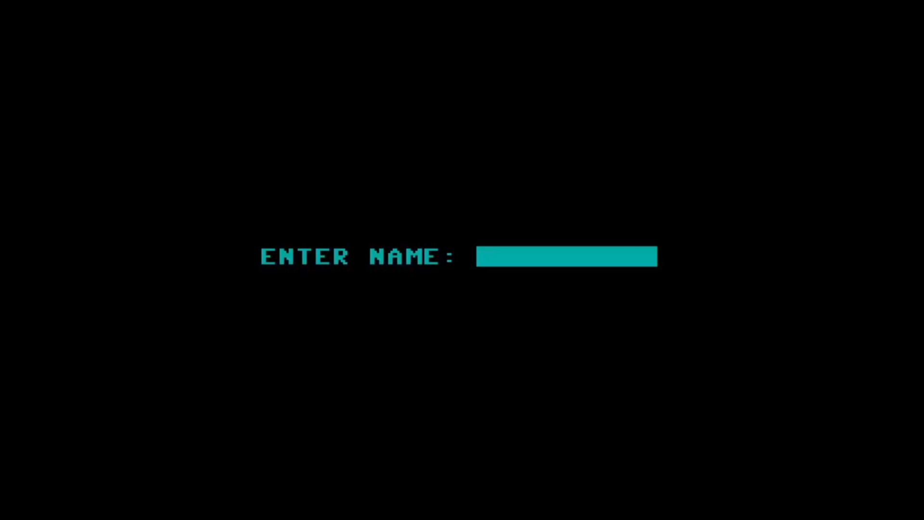
type("JUSTJAM")
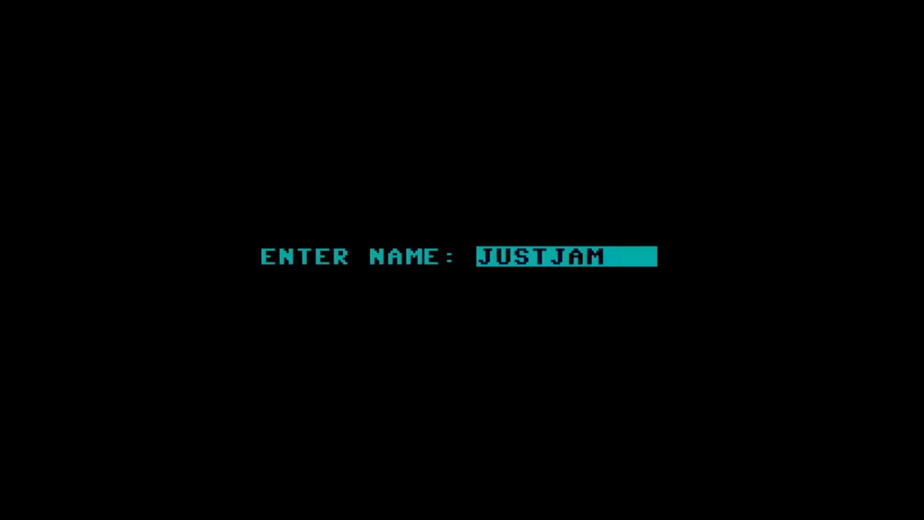
type("IE")
key("Return")
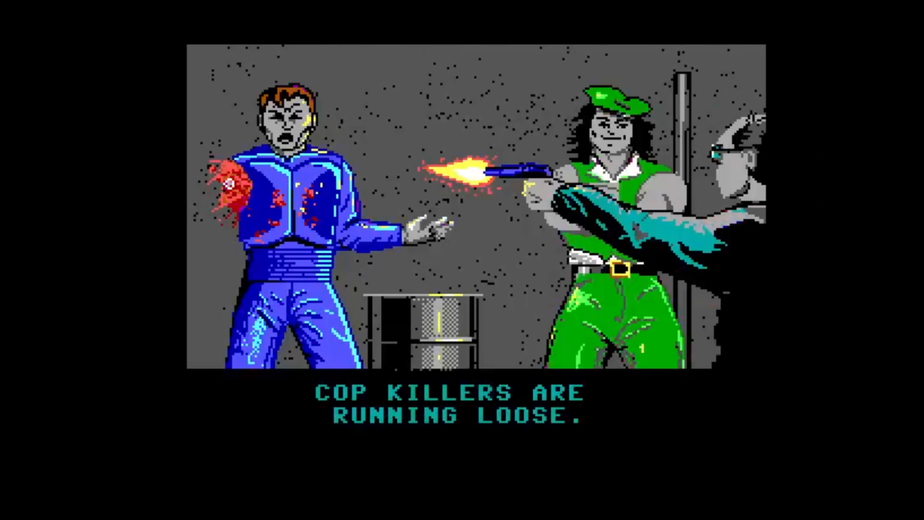
key("space")
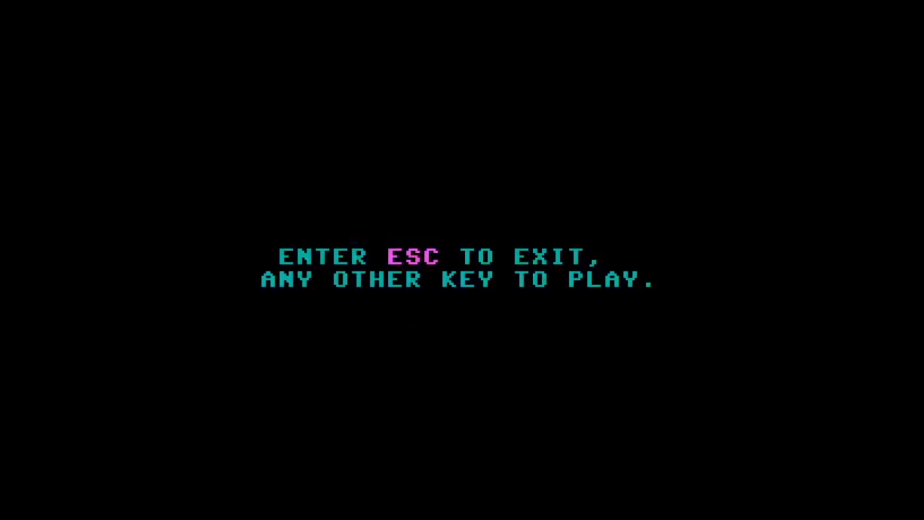
key("space")
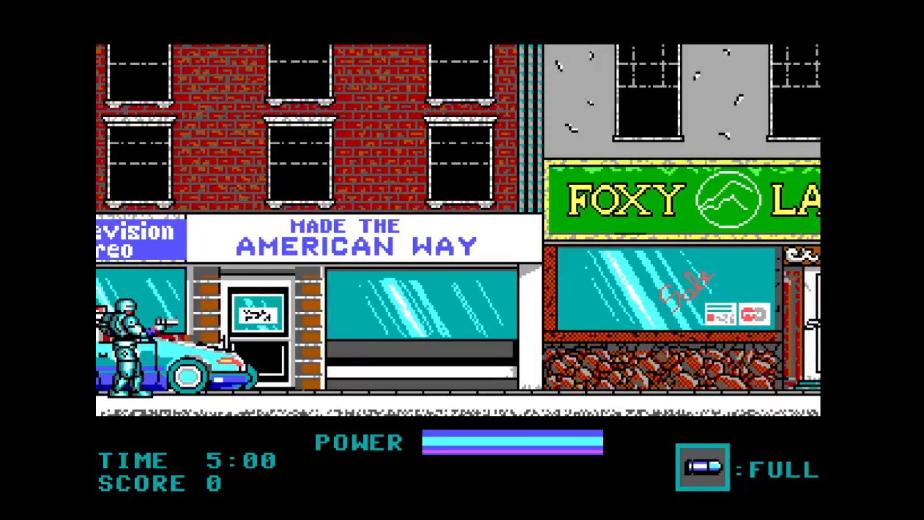
key("Right")
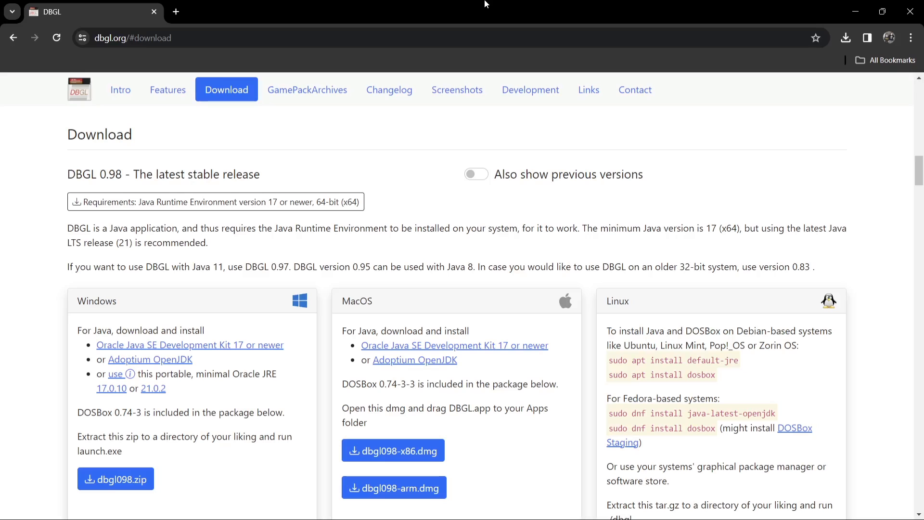
Step: Switch to the DBGL website in Chrome, browse the GamePackArchives and download the Ancient DOS Games VI collection
left_click(299, 91)
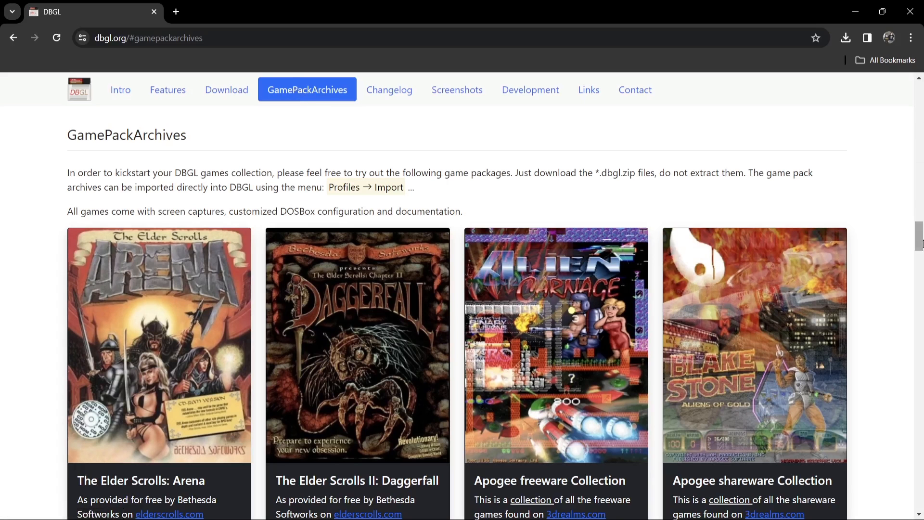
left_click_drag(921, 234, 921, 265)
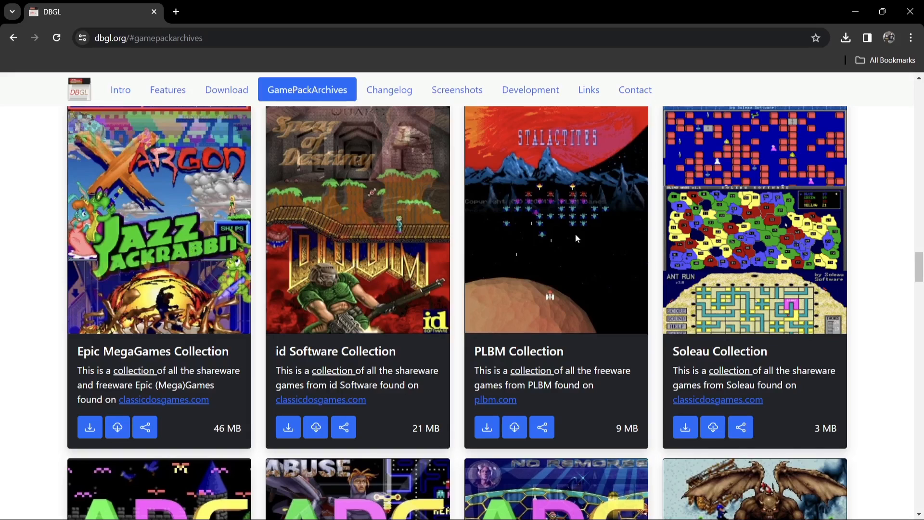
left_click_drag(921, 276, 921, 320)
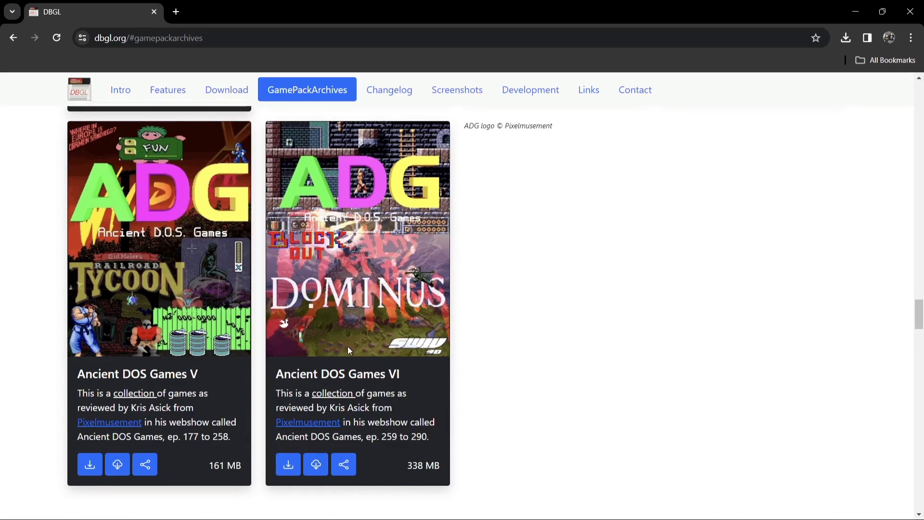
left_click(287, 465)
left_click_drag(919, 317, 921, 269)
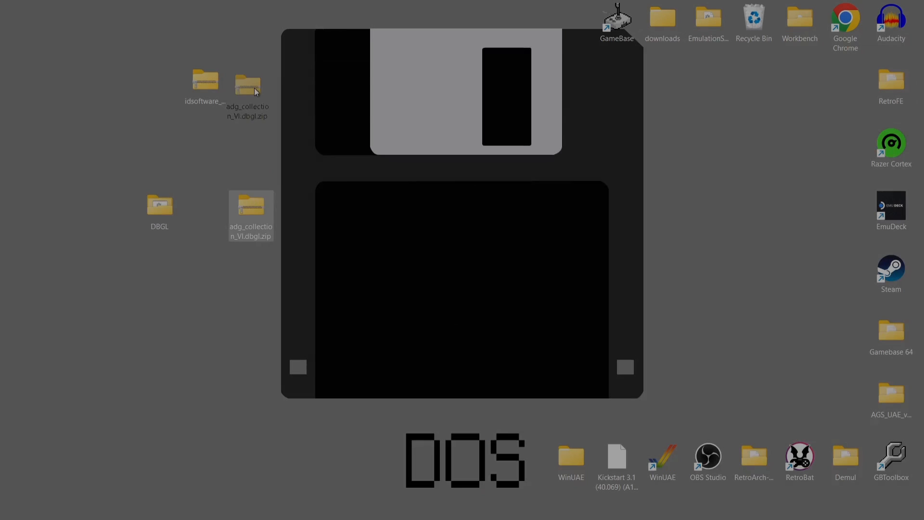
Step: Place adg_collection_VI.dbgl.zip on the desktop beside idsoftware_collection.dbgl.zip
left_click_drag(257, 93, 255, 91)
left_click(226, 127)
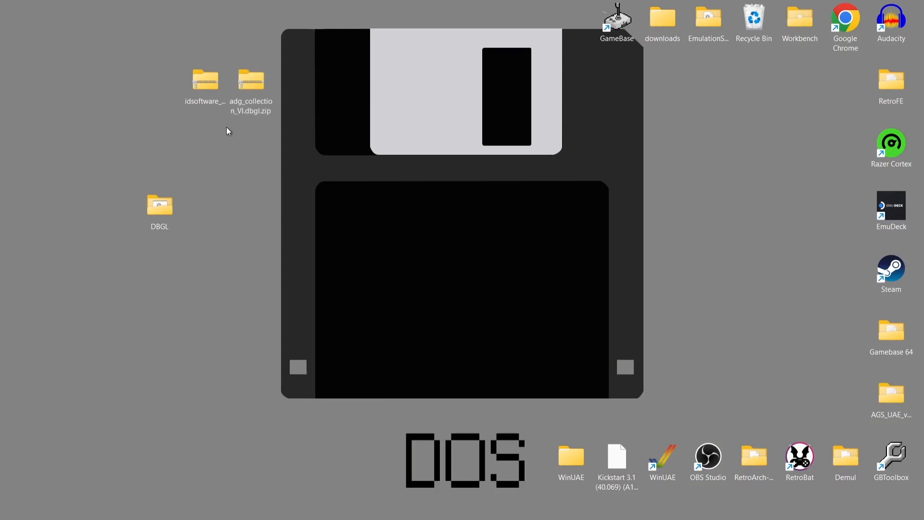
left_click(215, 82)
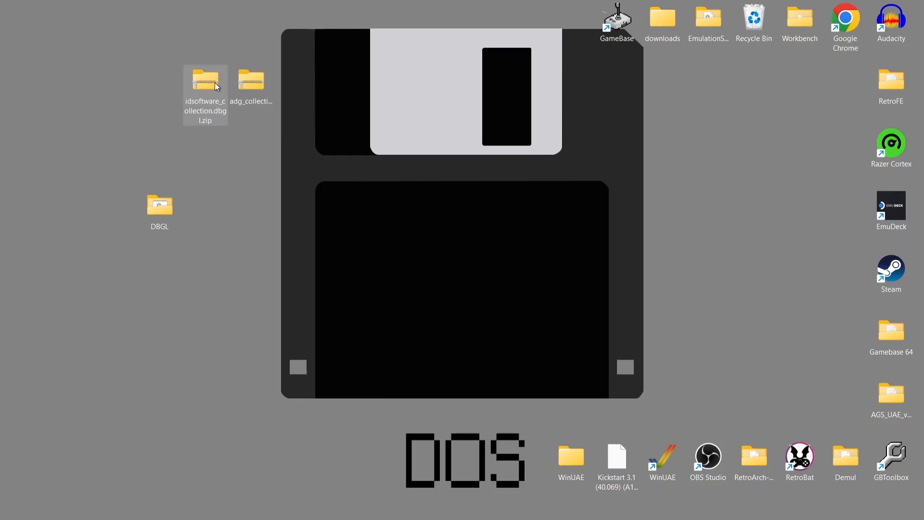
left_click(264, 79)
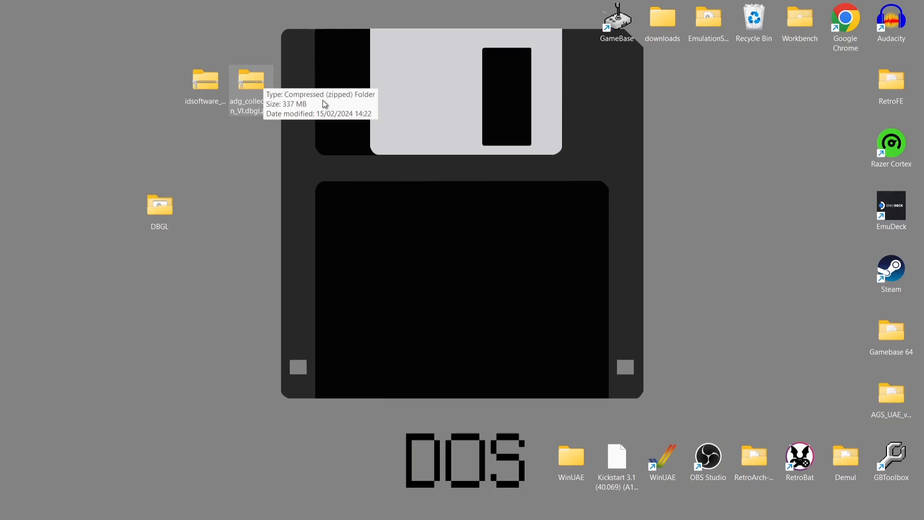
Step: Move idsoftware_collection.dbgl.zip and adg_collection_VI.dbgl.zip from the desktop into the GAMES folder inside DBGL
double_click(159, 210)
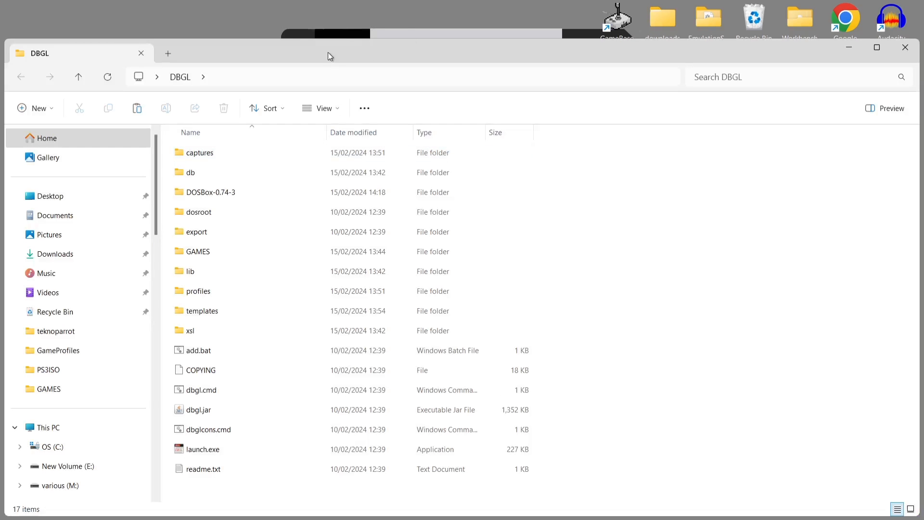
left_click_drag(327, 52, 615, 37)
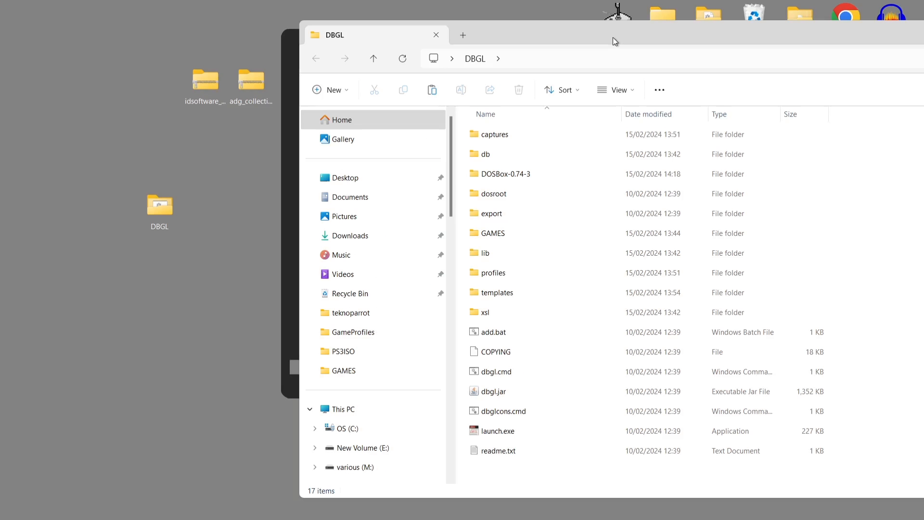
double_click(511, 239)
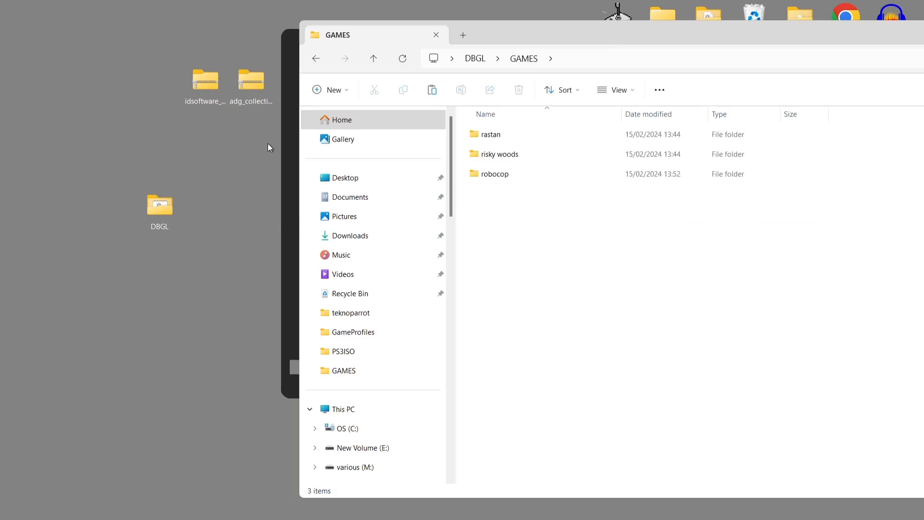
left_click_drag(267, 145, 584, 293)
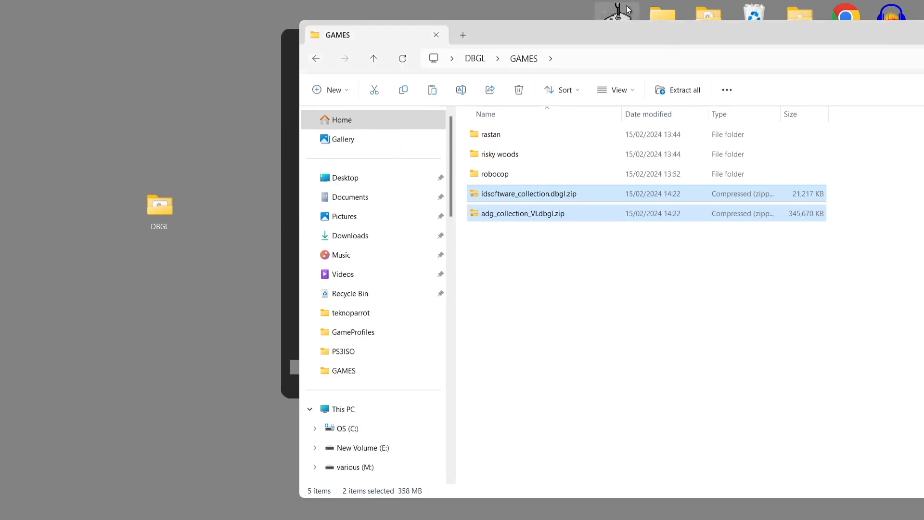
Step: Launch DBGL from its folder and start a profile import using adg_collection_VI.dbgl.zip from the GAMES folder
left_click_drag(482, 44, 256, 53)
left_click(92, 67)
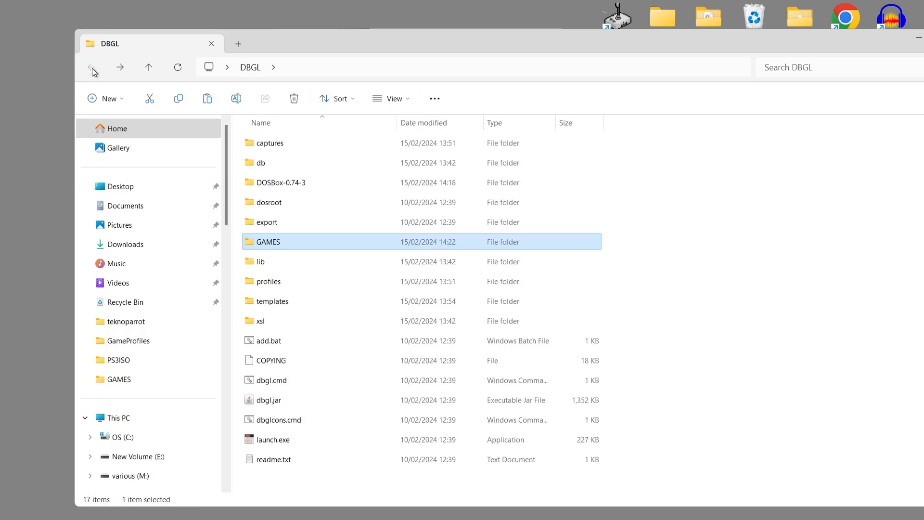
double_click(315, 438)
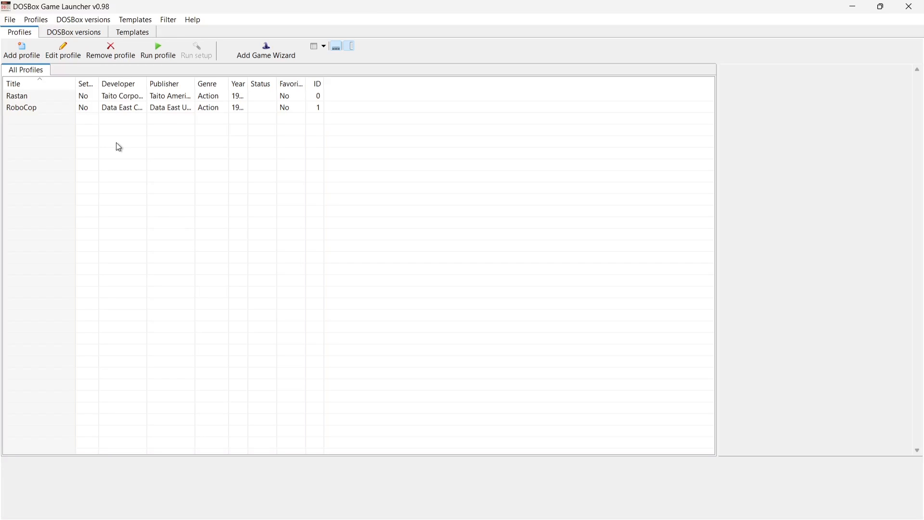
left_click(43, 21)
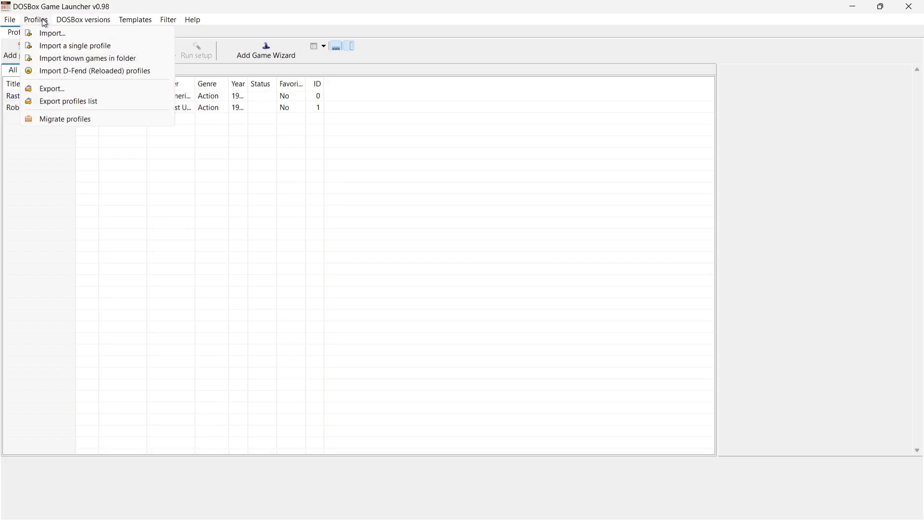
left_click(46, 34)
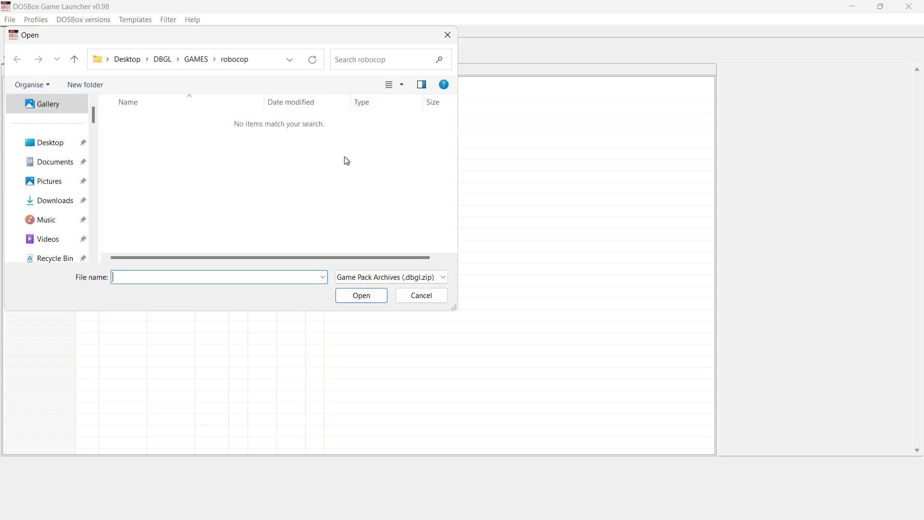
left_click(47, 150)
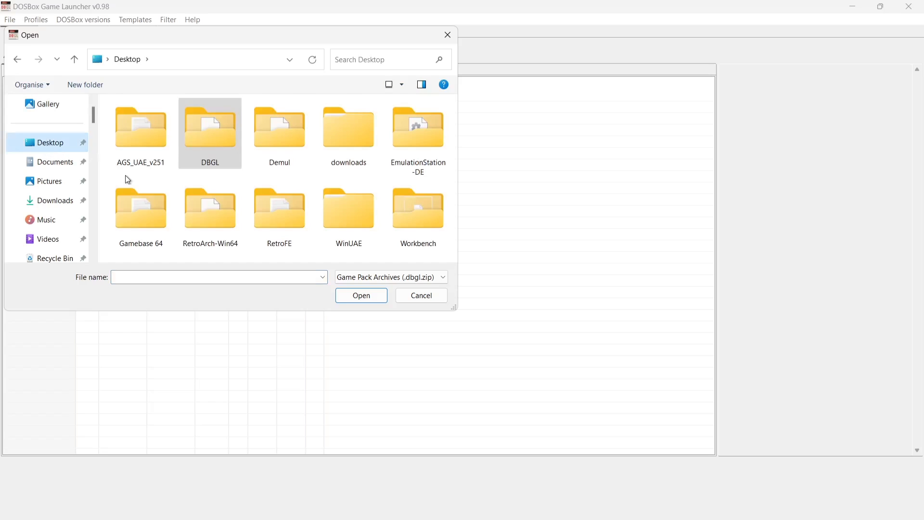
double_click(211, 149)
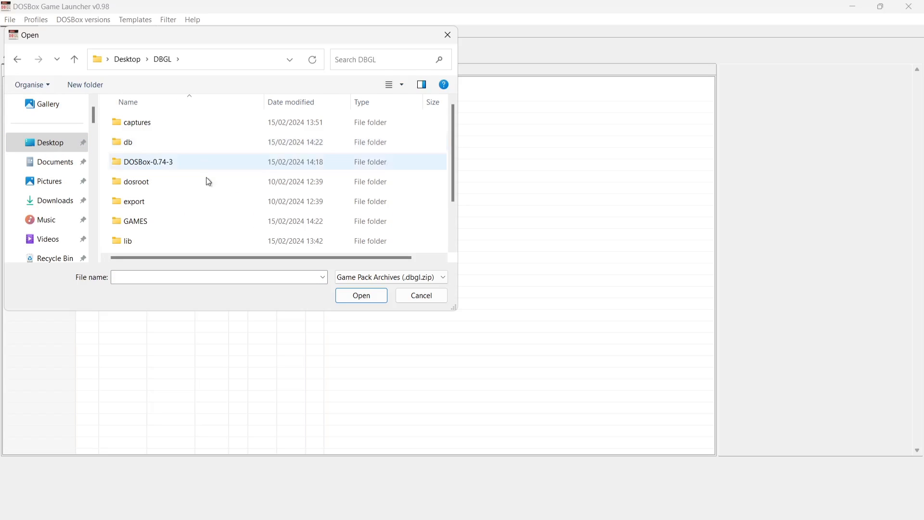
double_click(192, 222)
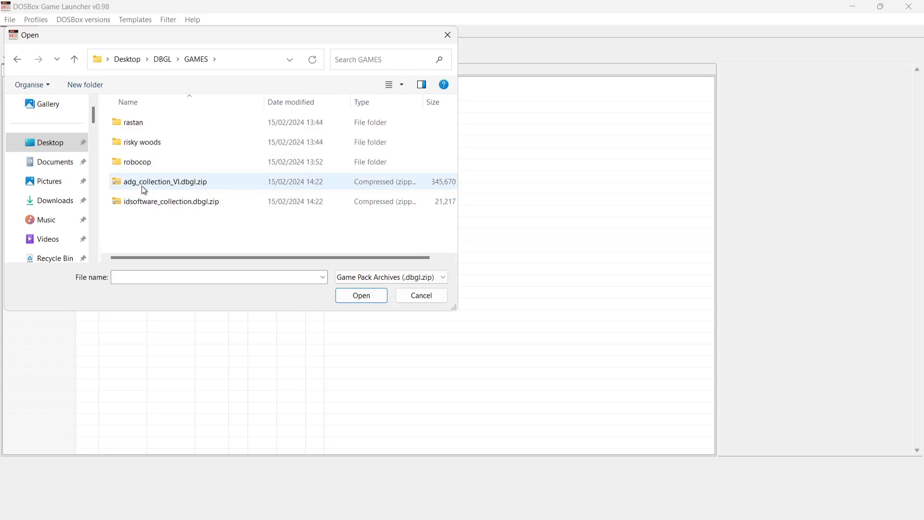
double_click(214, 187)
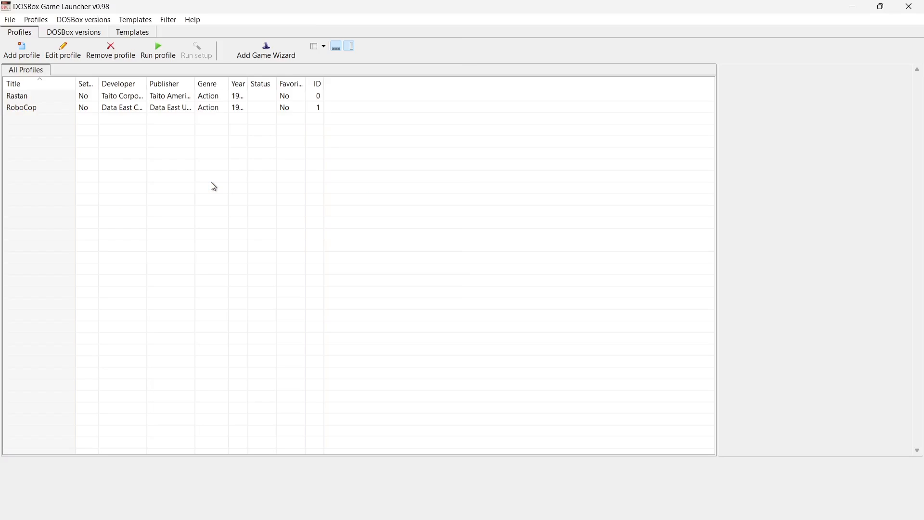
Step: Import all games in the archive with full game data, incremental DOSBox settings and captures, and finish the import
left_click(116, 243)
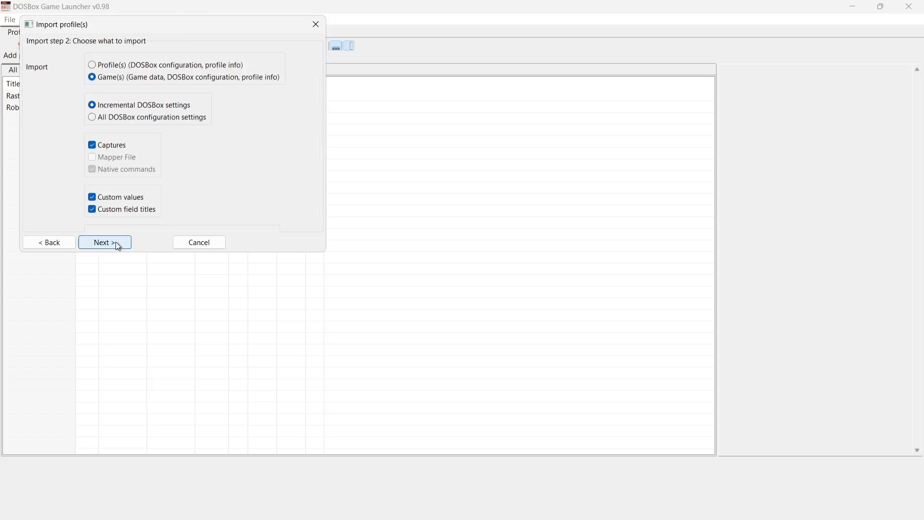
left_click(116, 242)
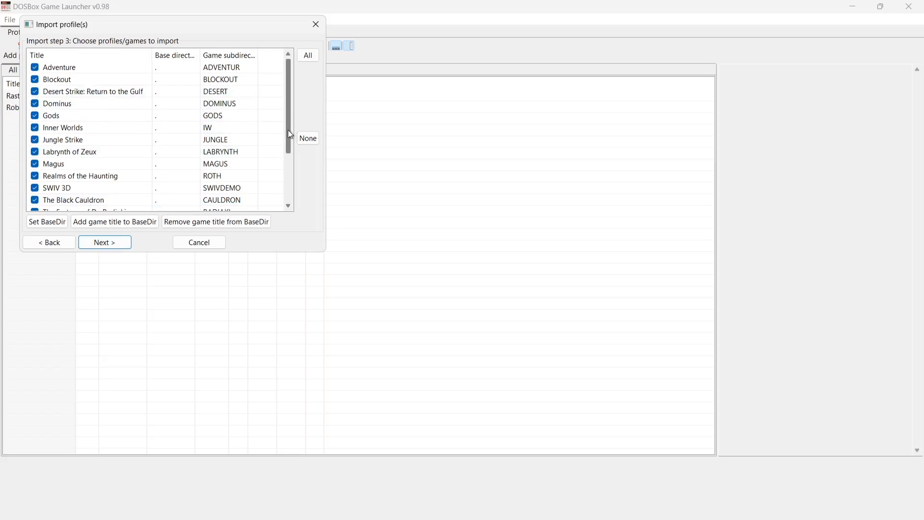
left_click_drag(288, 135, 287, 141)
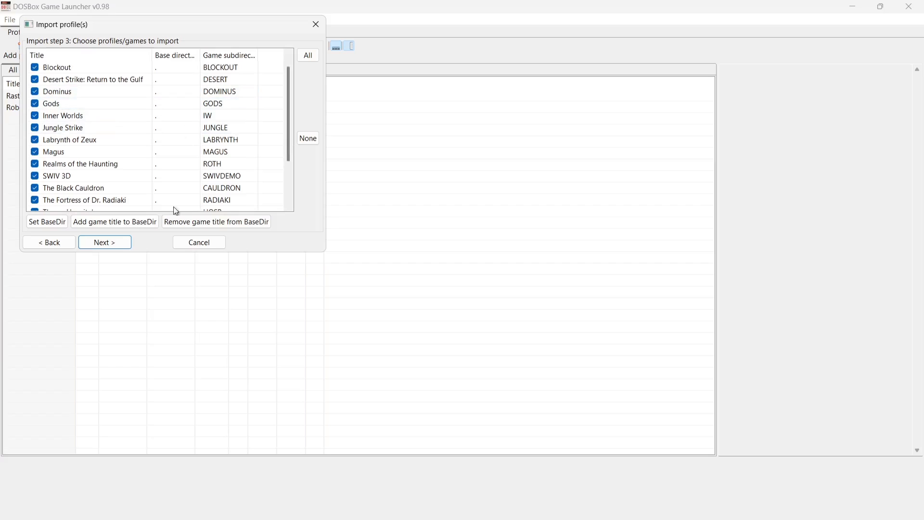
left_click(122, 244)
left_click(124, 249)
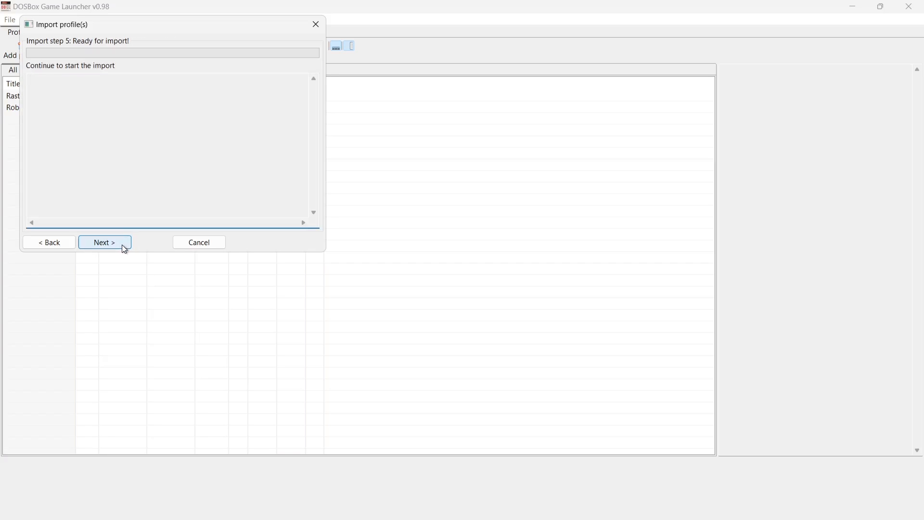
left_click(124, 248)
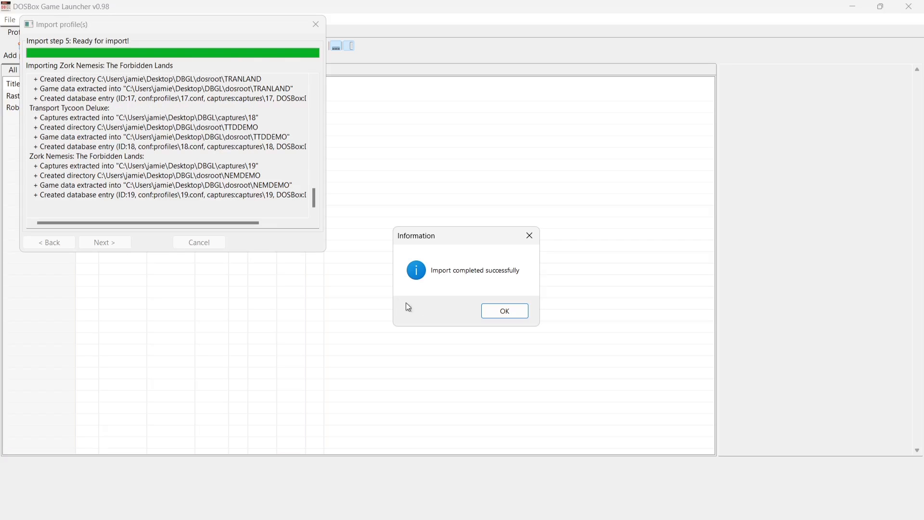
left_click(509, 311)
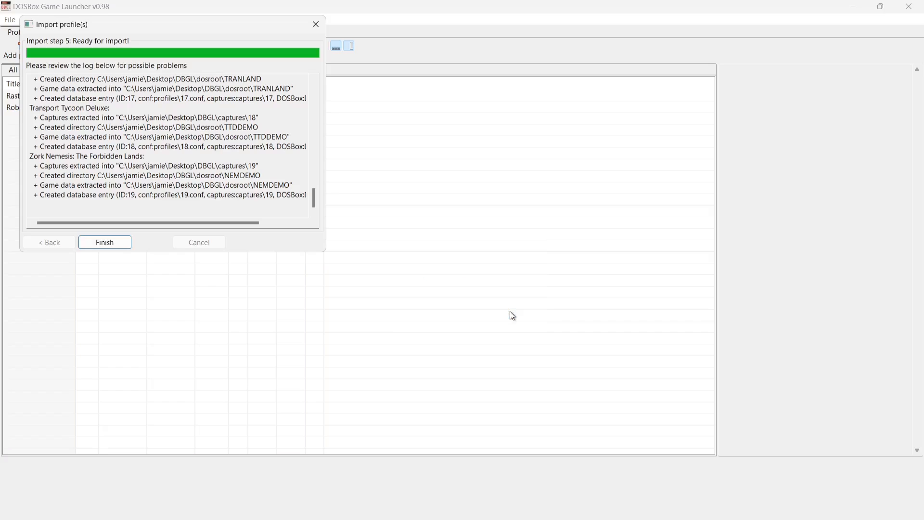
left_click(120, 245)
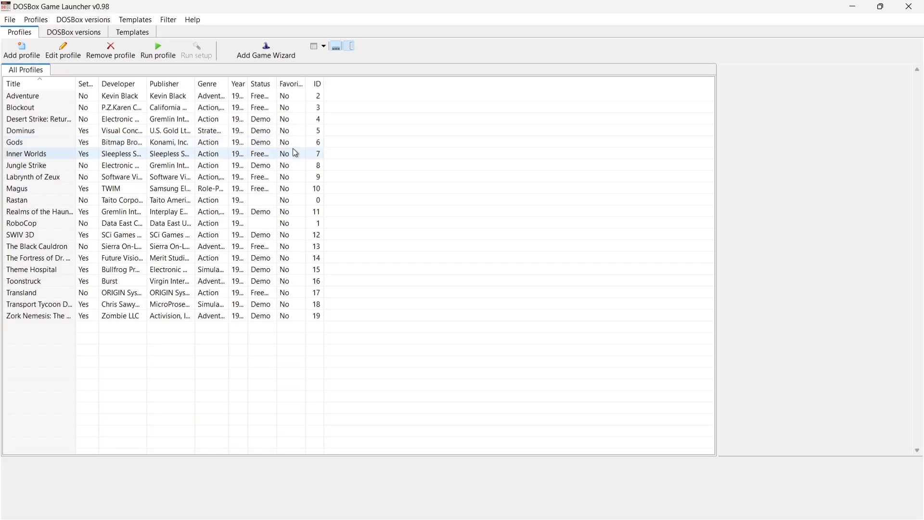
Step: Run the Gods profile, switch it to full screen and start playing
left_click(14, 144)
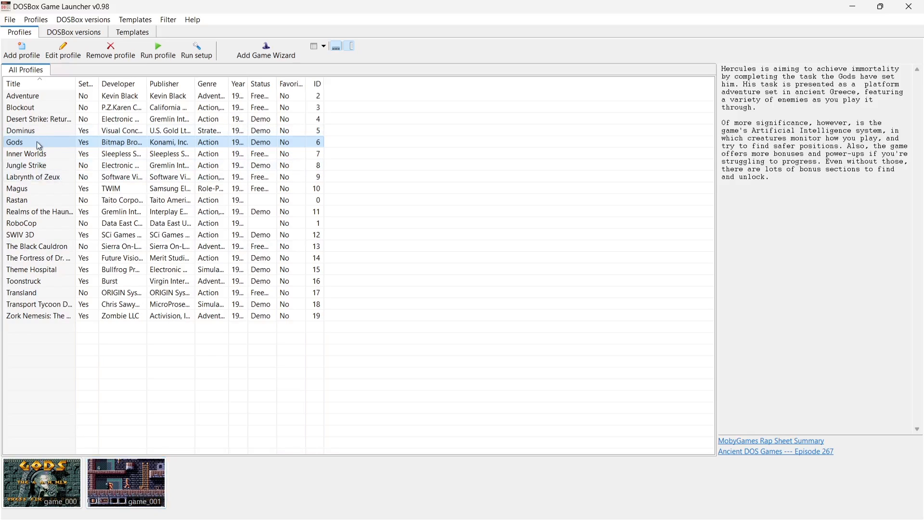
left_click(165, 52)
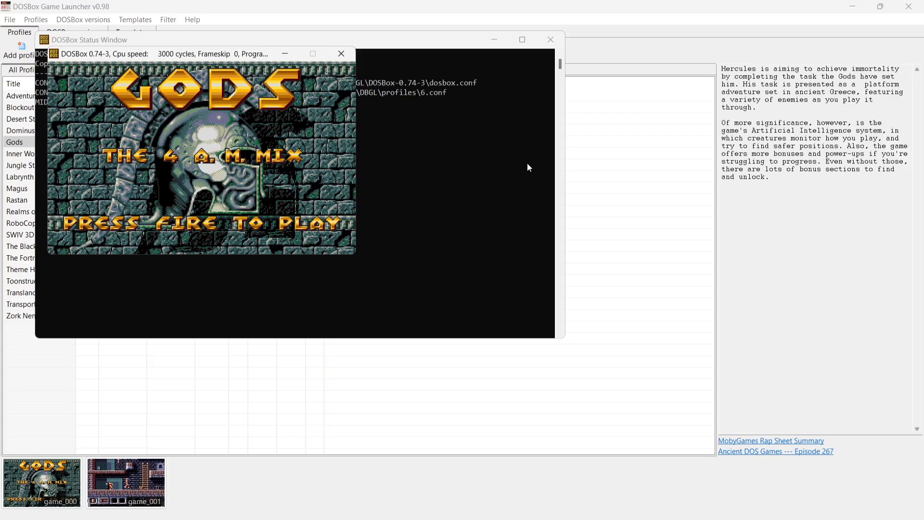
key("alt+Return")
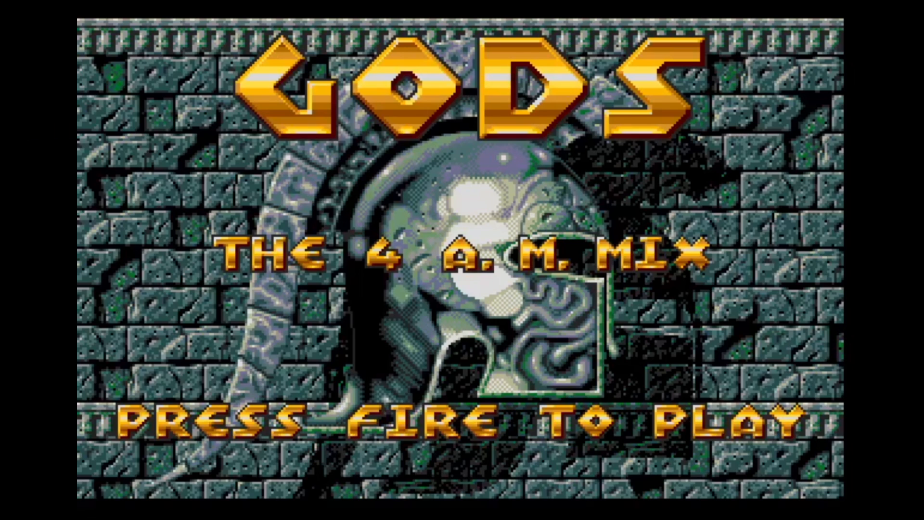
key("space")
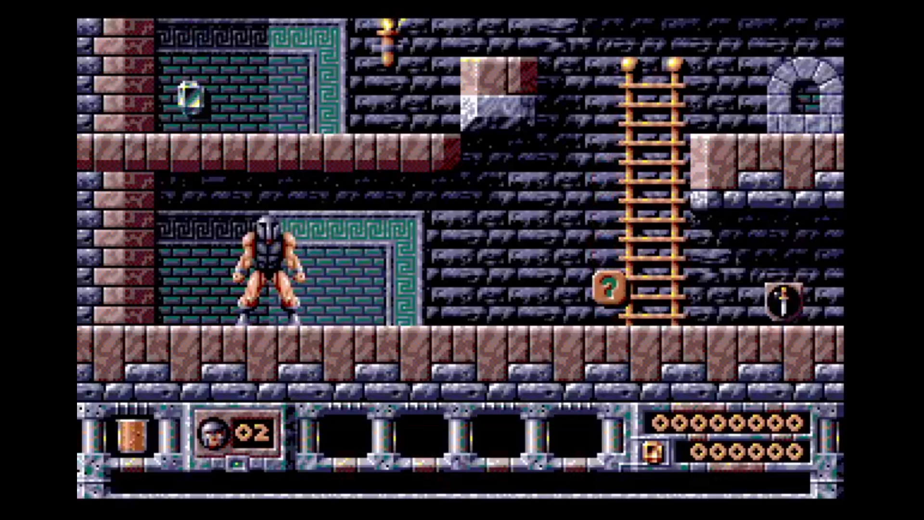
Step: Run and jump the Gods character past the first ladder, collect the knife and turn back towards the pursuing creatures
key("Right")
key("Right")
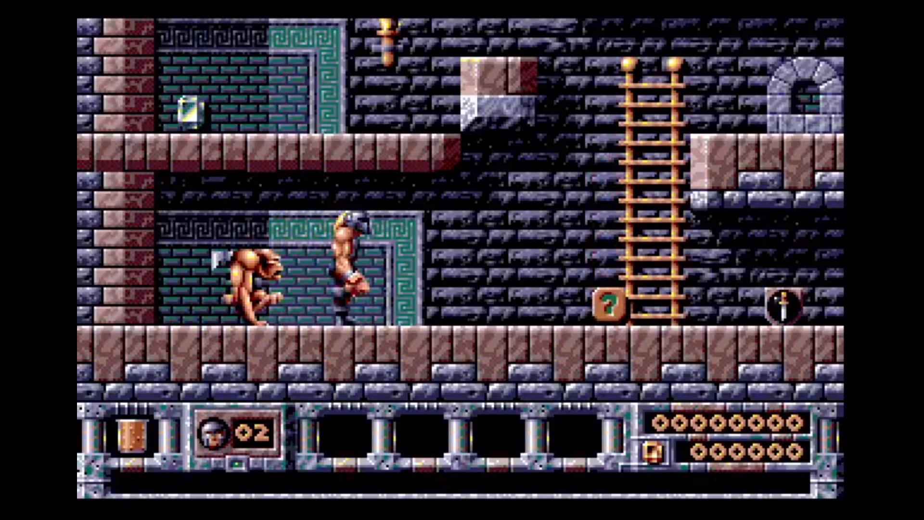
key("Right")
key("Up")
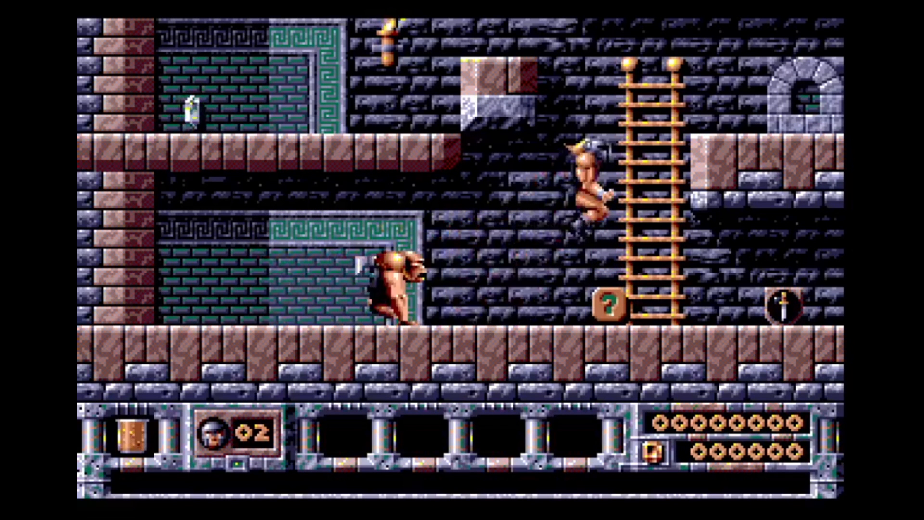
key("Right")
key("Left")
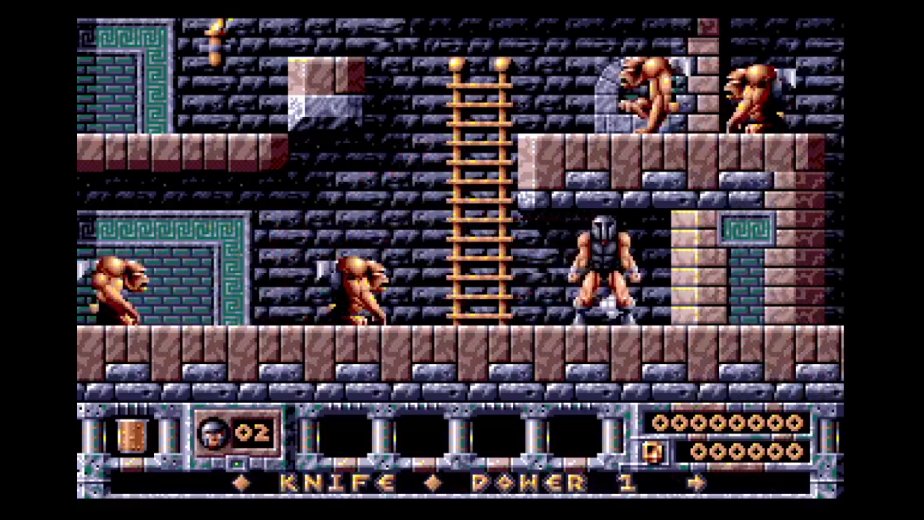
Step: Throw knives at the creatures on the lower floor and collect the crystals they drop
key("space")
key("space")
key("space")
key("Left")
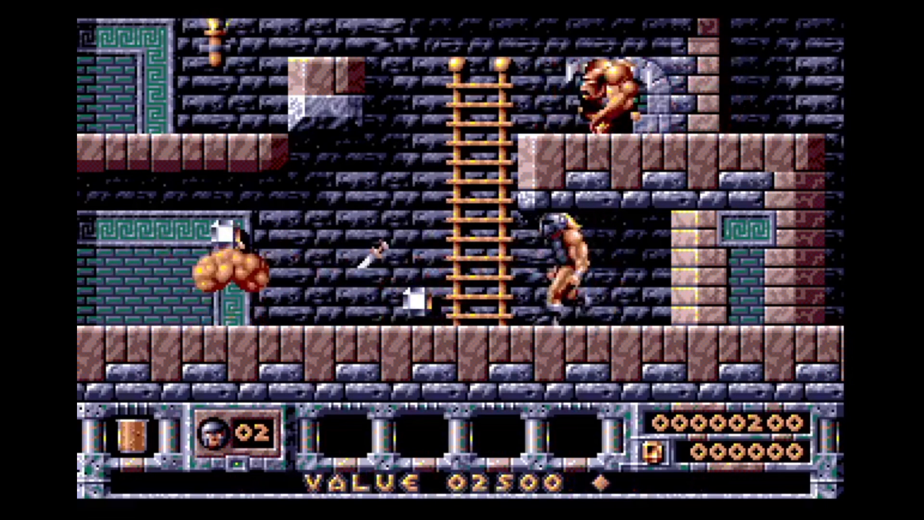
key("Left")
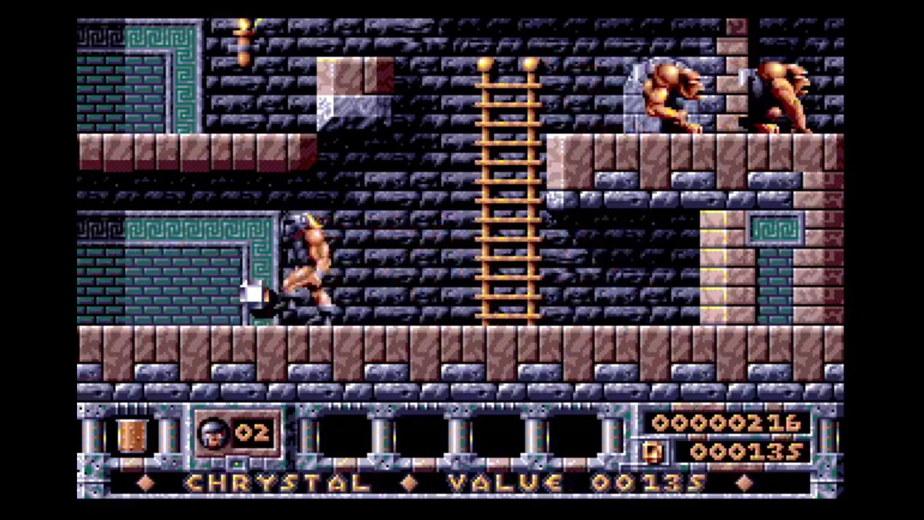
Step: Return to the ladder, climb it, defeat the creatures on the upper ledge and drop down its far side
key("Right")
key("Right")
key("Up")
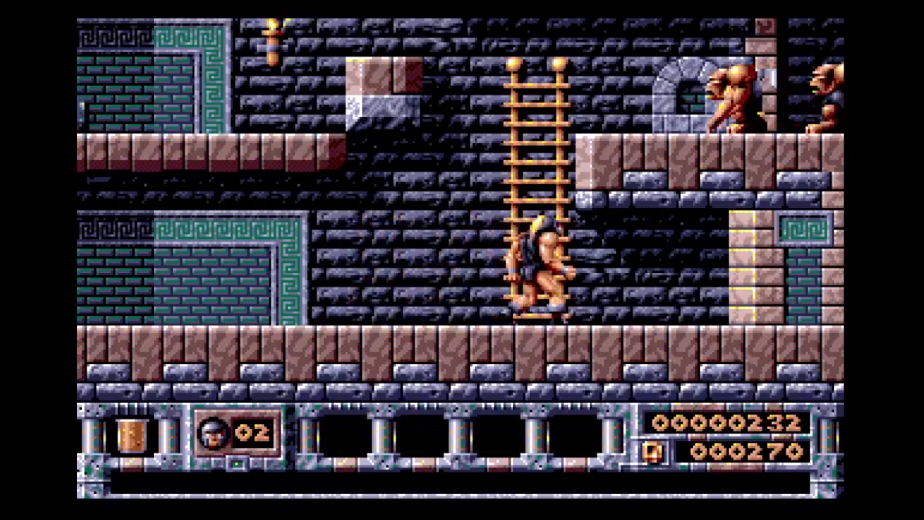
key("Up")
key("Right")
key("space")
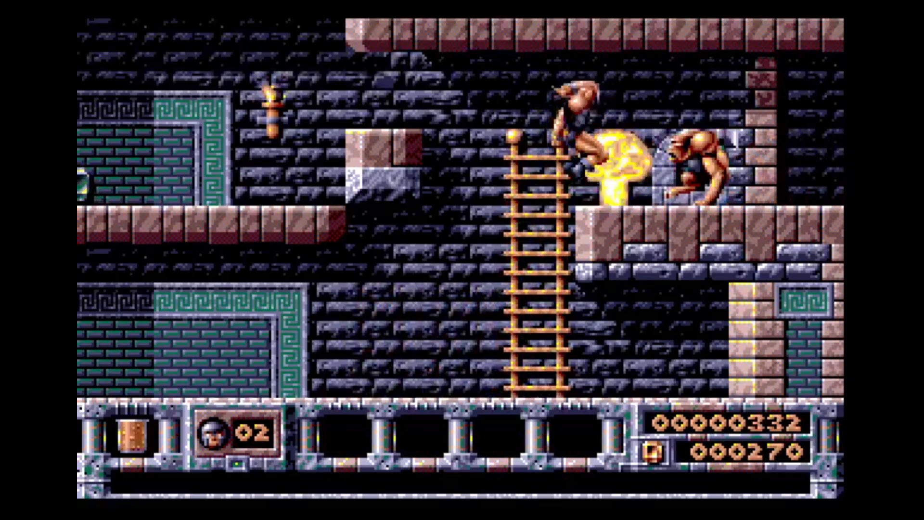
key("space")
key("Right")
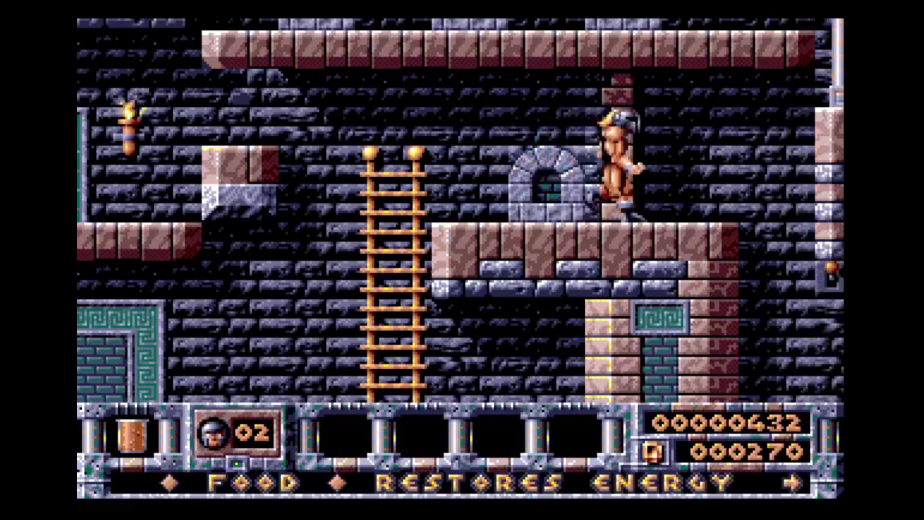
key("Right")
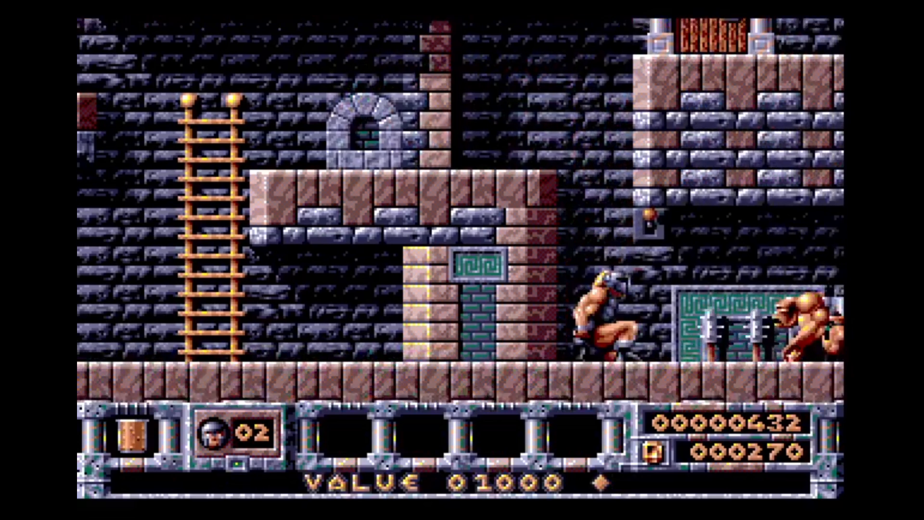
Step: Defeat the creature beyond the spikes, pull the wall lever, collect the bag of gold and climb the tall ladder
key("space")
key("Right")
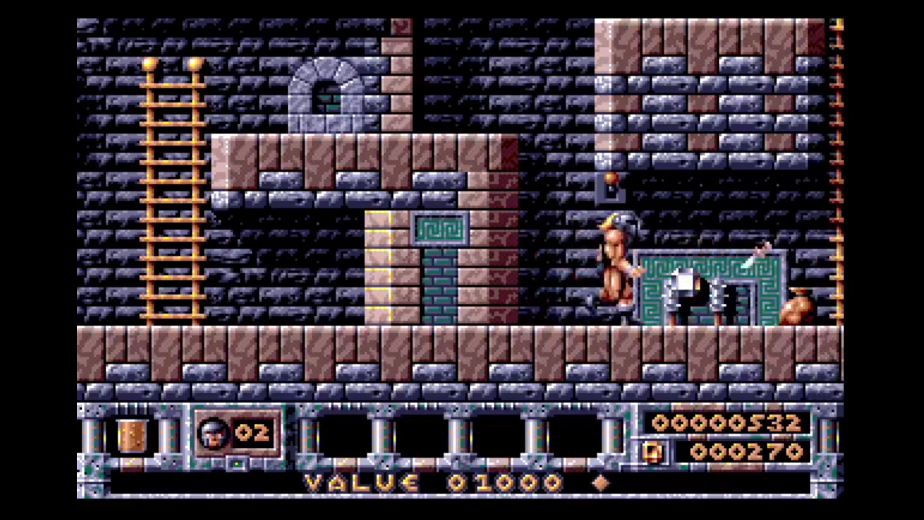
key("Up")
key("Right")
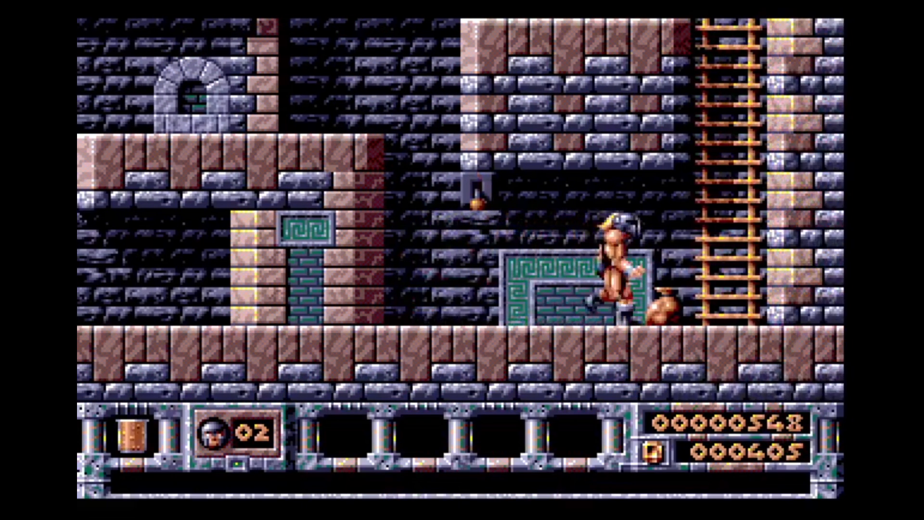
key("Up")
key("Up")
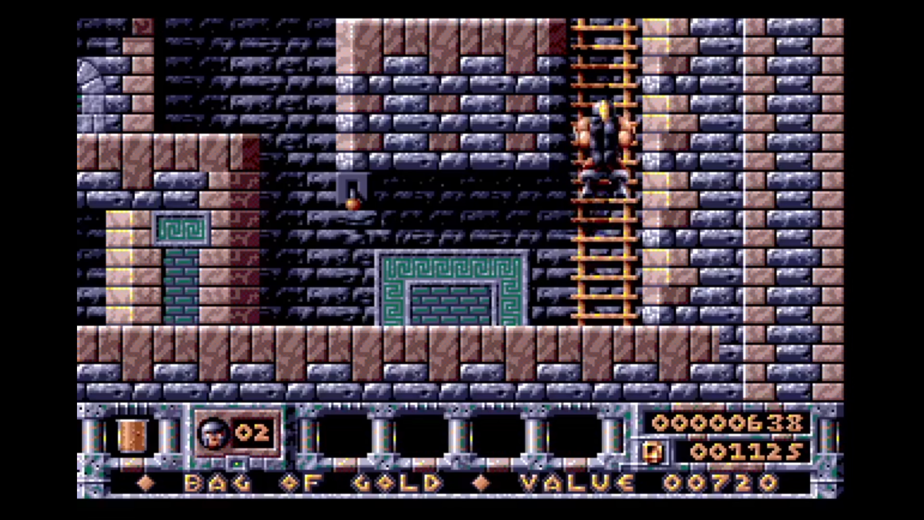
Step: Climb the tall ladder, jump onto the ledge by the armoury door, defeat the creatures and pull the lever beside the door
key("Up")
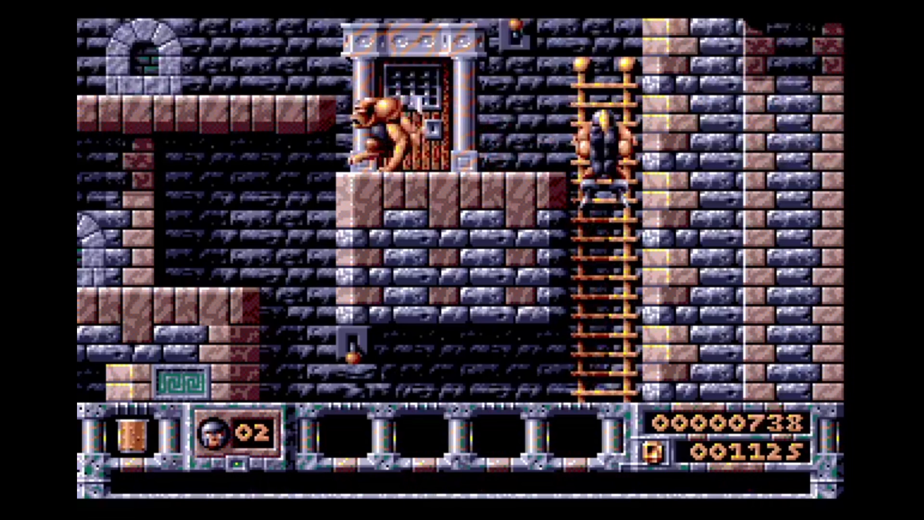
key("Up")
key("Left")
key("ctrl")
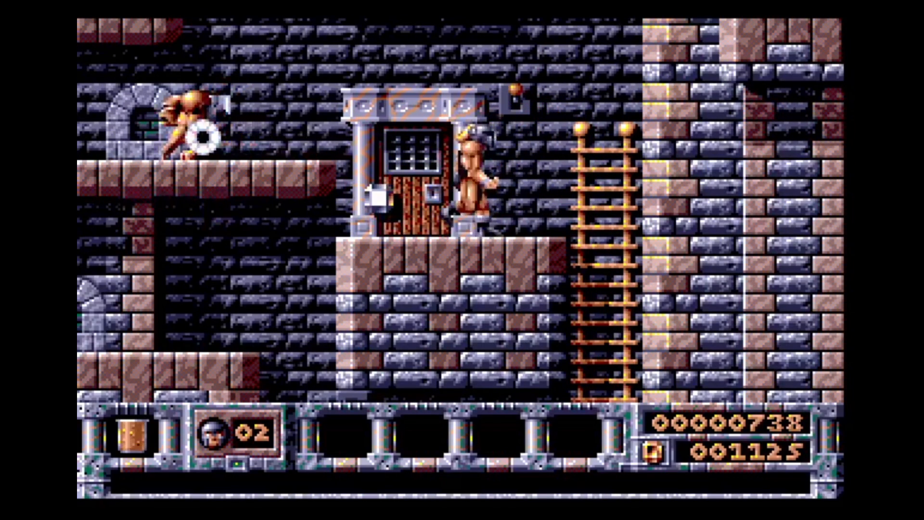
key("Left")
key("Left")
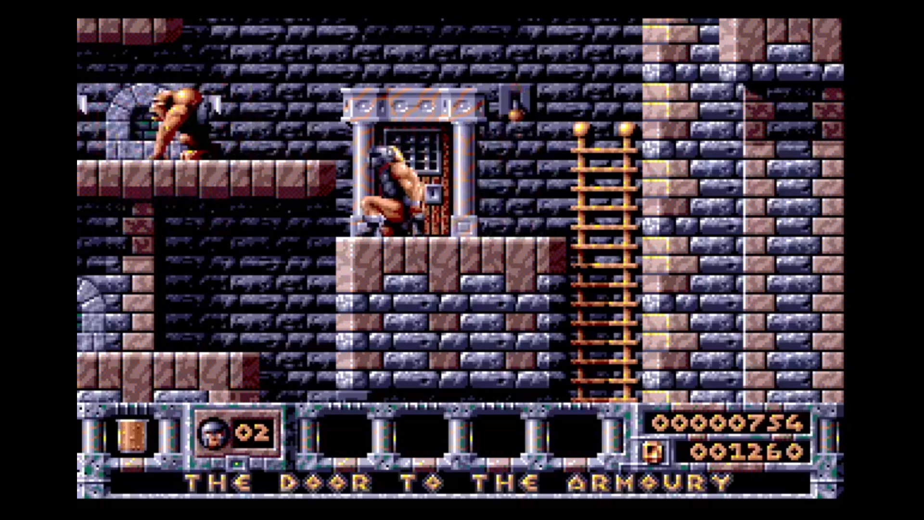
Step: Shoot the flying creature above the armoury door and collect the jewel and knife it drops
key("Up")
key("ctrl")
key("Right")
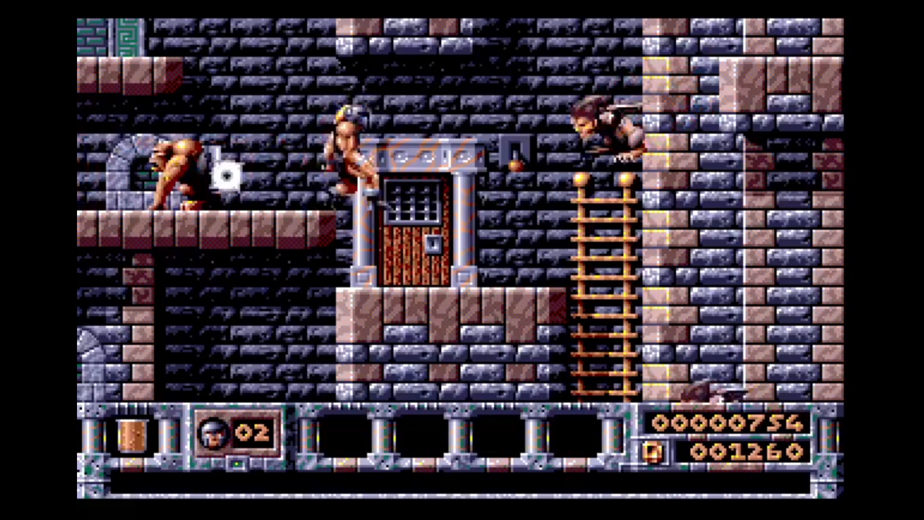
key("ctrl")
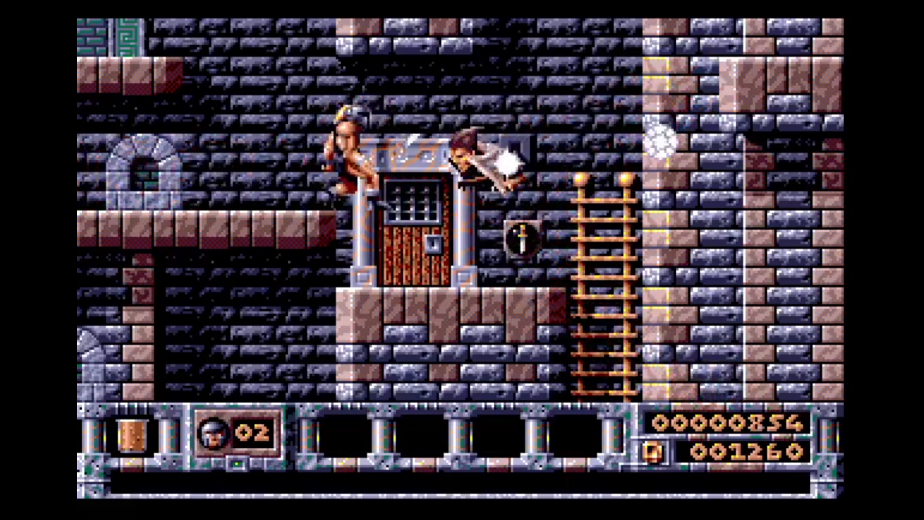
key("Right")
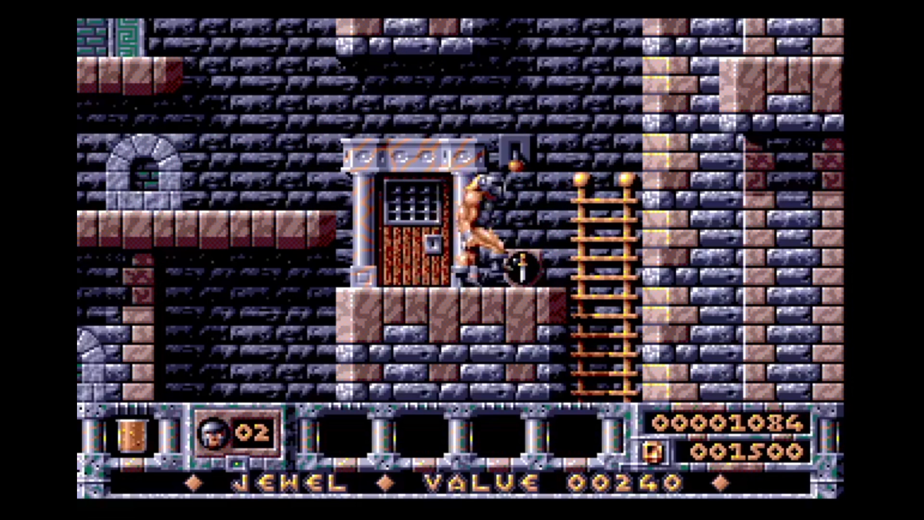
key("Right")
Step: Jump past the armoury door to the long arched ledge and defeat the creatures while advancing along it
key("Left")
key("Up")
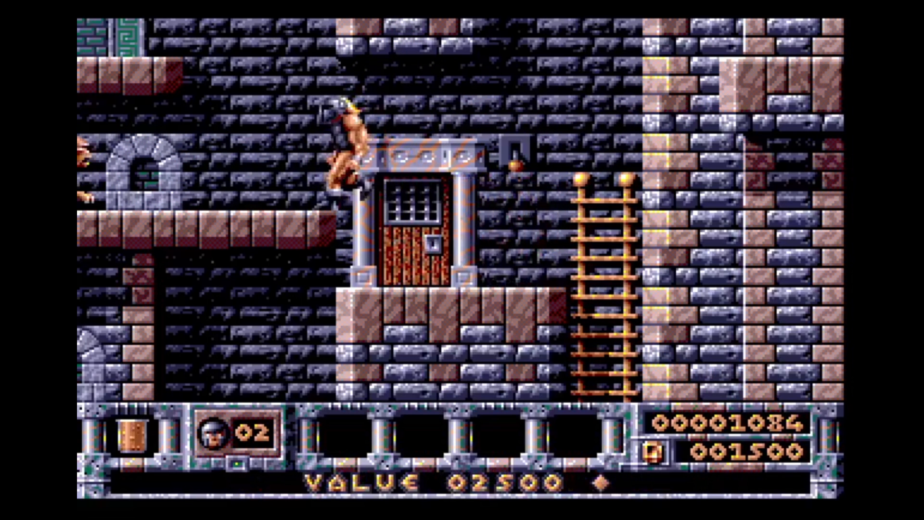
key("ctrl")
key("Left")
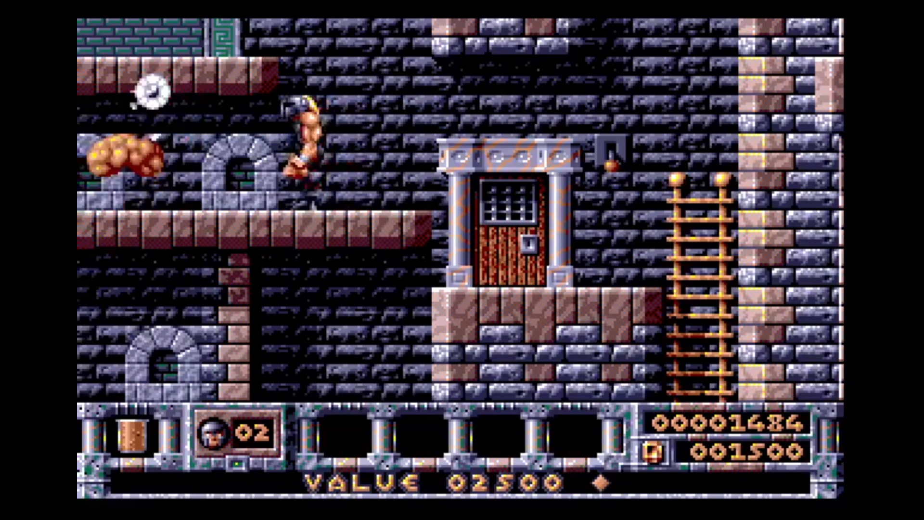
key("ctrl")
key("Left")
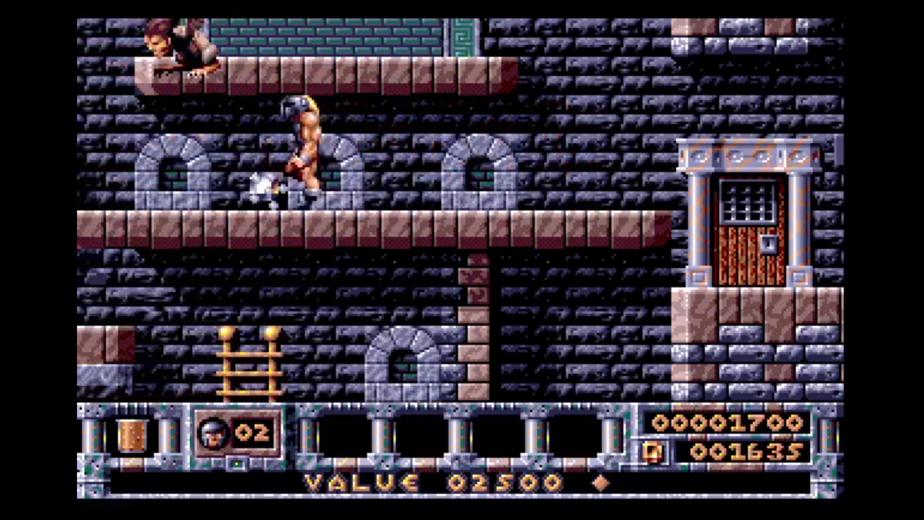
Step: Throw knives at the remaining creatures around the arched ledge and run on to its far end
key("ctrl")
key("ctrl")
key("ctrl")
key("ctrl")
key("ctrl")
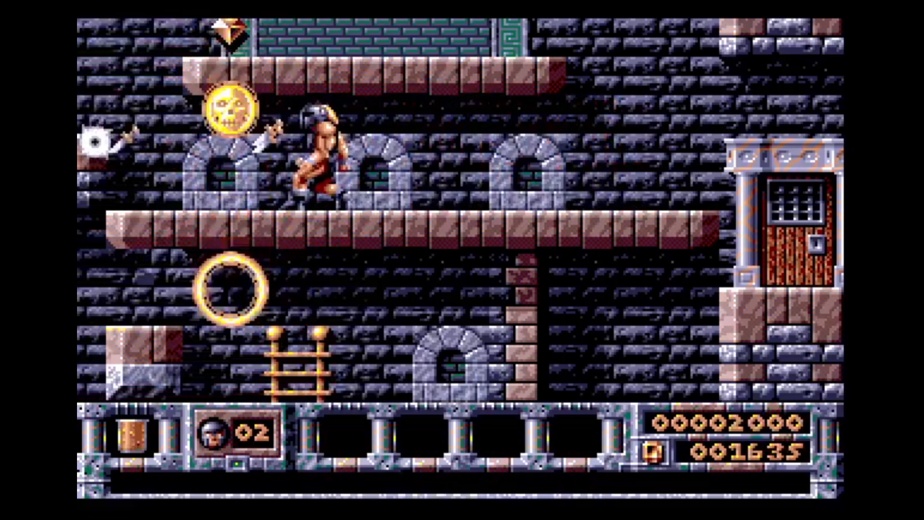
key("Left")
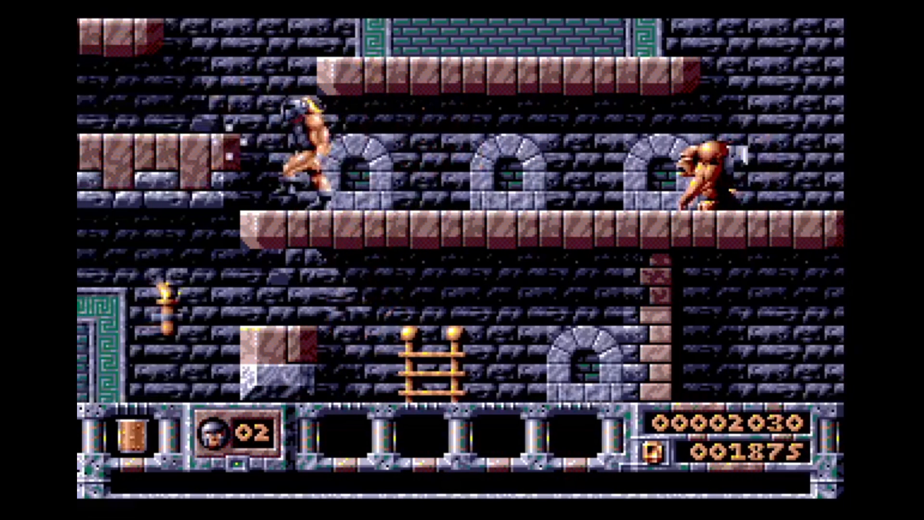
Step: Jump up from the end of the arched ledge onto the green-framed platform while attacking the creatures nearby
key("Up")
key("ctrl")
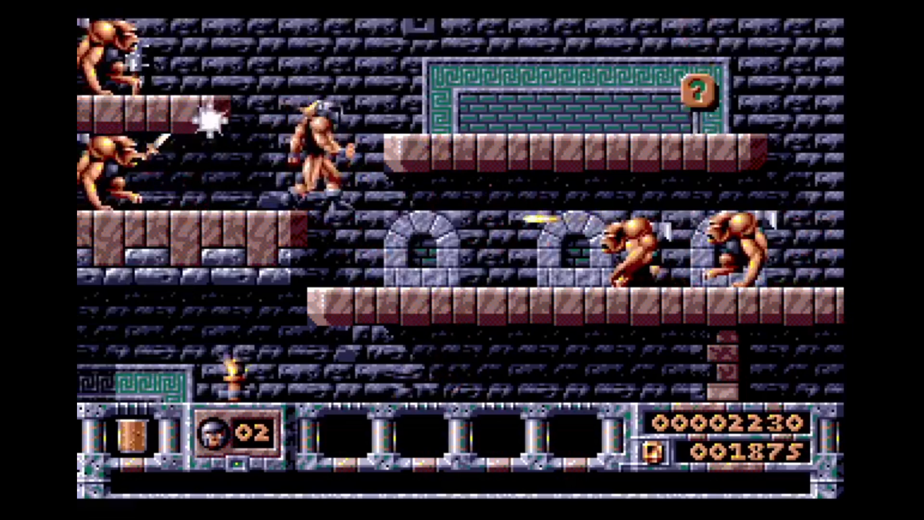
key("Right")
key("Up")
key("ctrl")
key("Down")
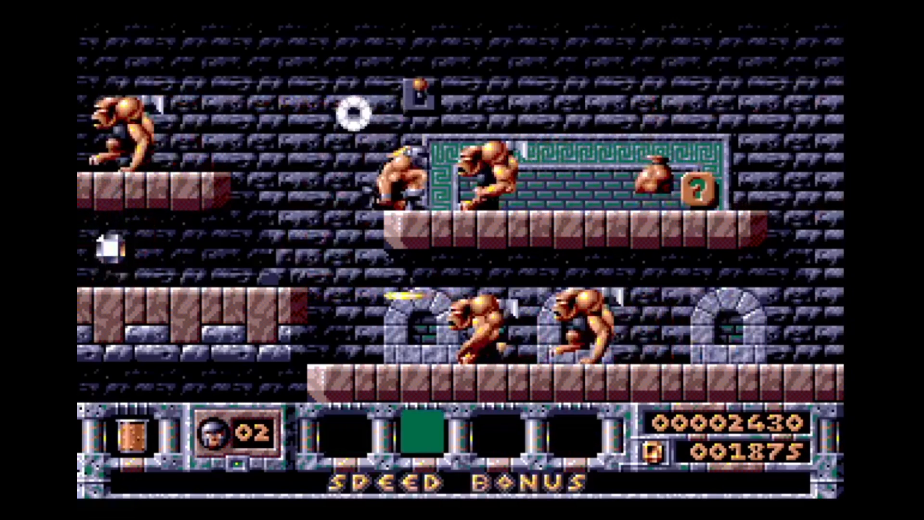
Step: Defeat the creature on the green-framed platform, pull the wall lever and quit Gods
key("ctrl")
key("ctrl")
key("ctrl")
key("Left")
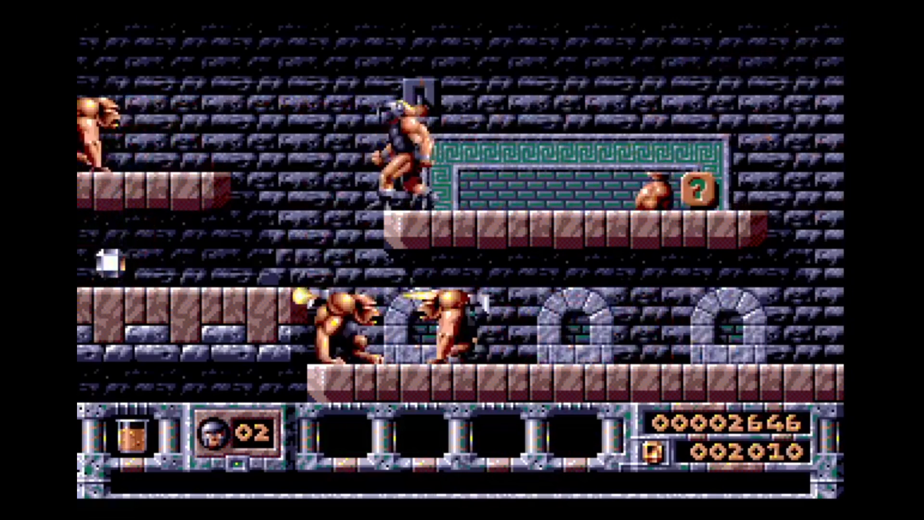
key("ctrl")
key("ctrl")
key("Right")
key("ctrl+F9")
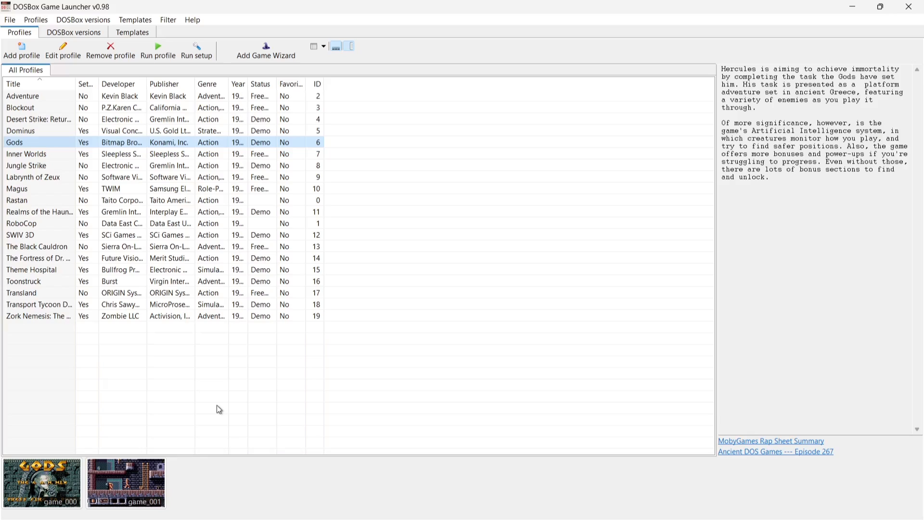
Step: Start importing idsoftware_collection.dbgl.zip, keeping full game data, incremental DOSBox settings, captures and custom values
left_click(36, 20)
left_click(41, 35)
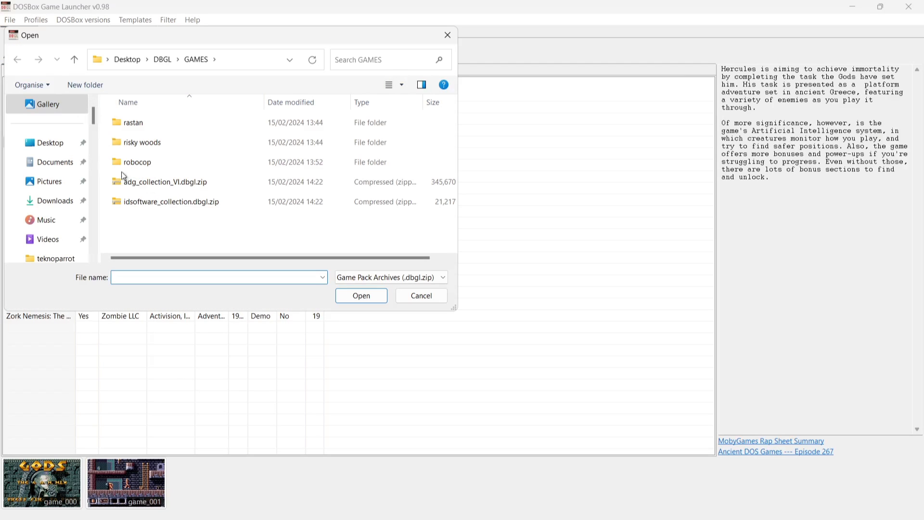
double_click(155, 202)
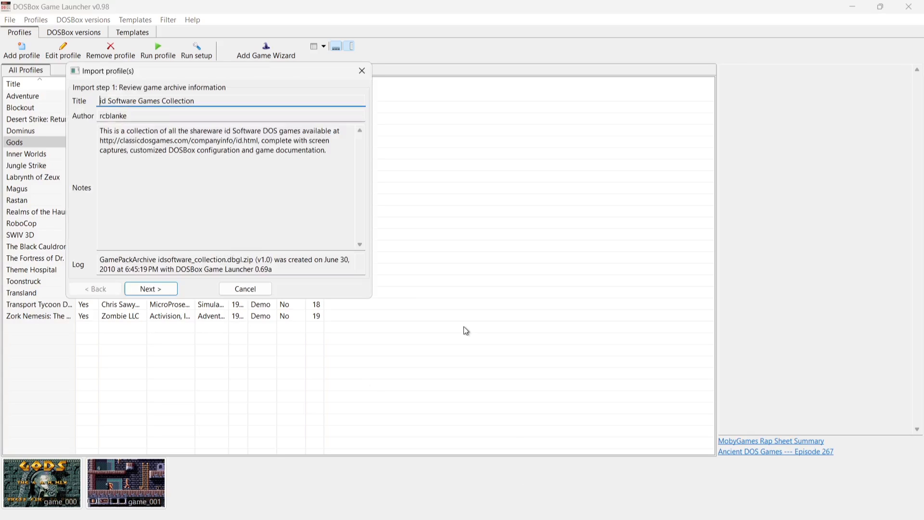
left_click(161, 289)
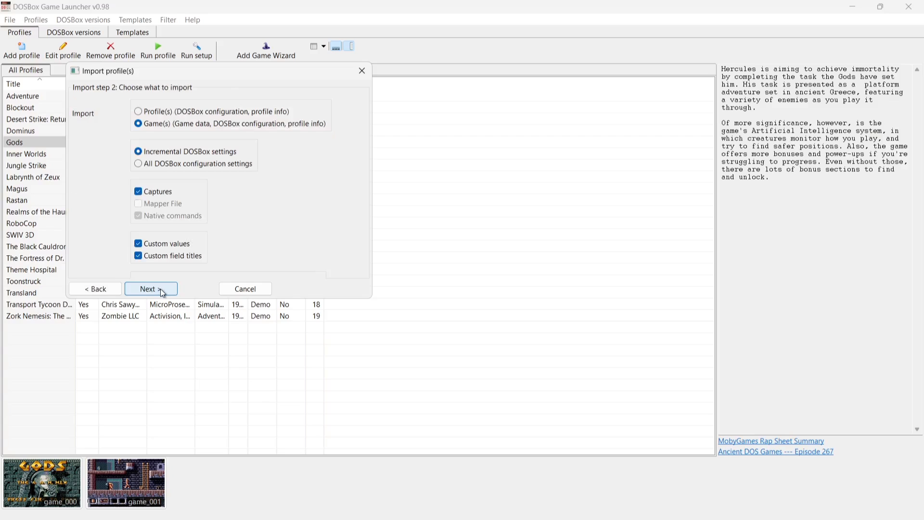
left_click(163, 290)
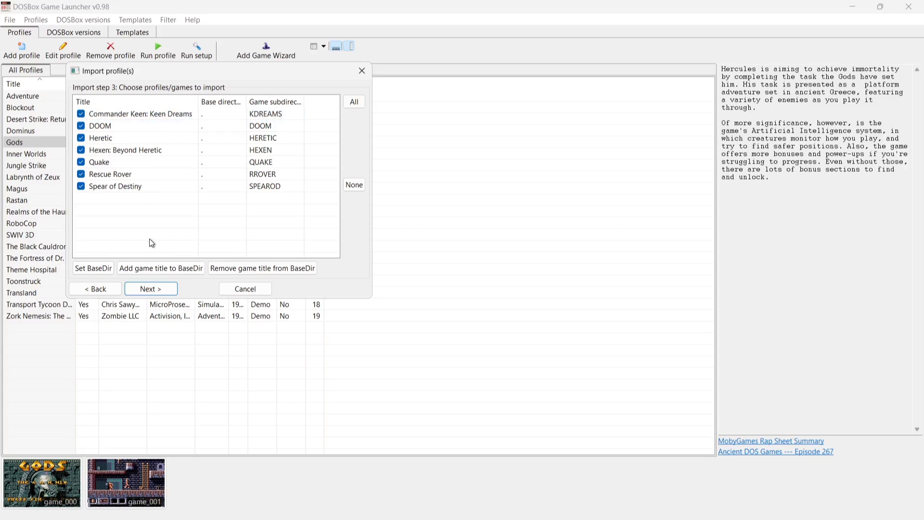
Step: Import all the listed id Software games, associating DOSBox 0.74 with the installed 0.74-3, and finish the wizard
left_click(155, 290)
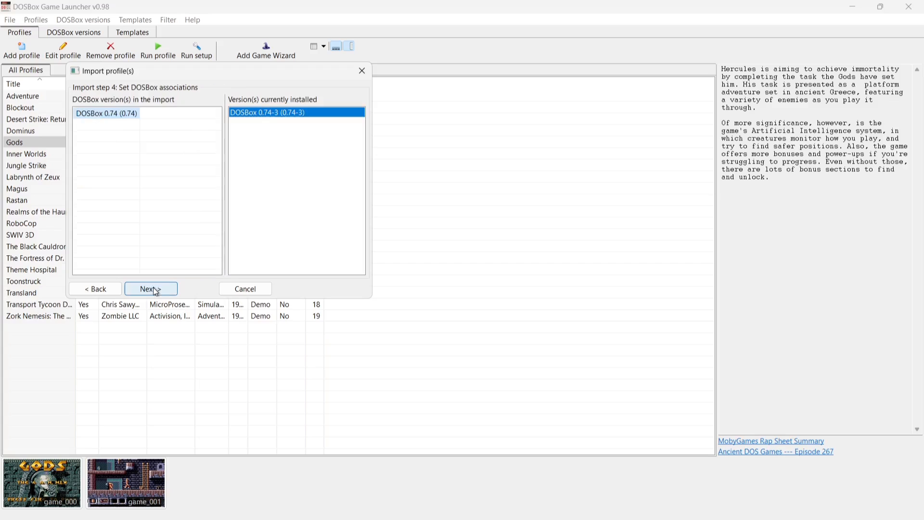
left_click(155, 290)
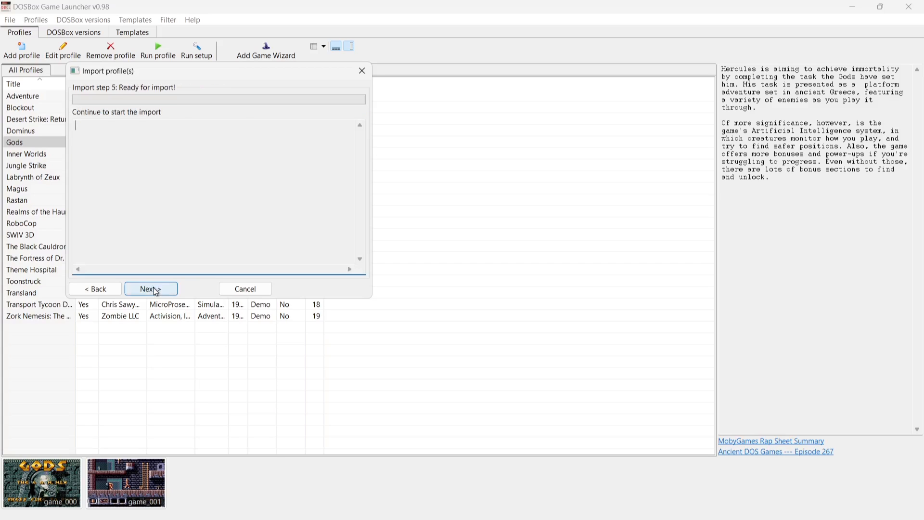
left_click(155, 290)
left_click(523, 310)
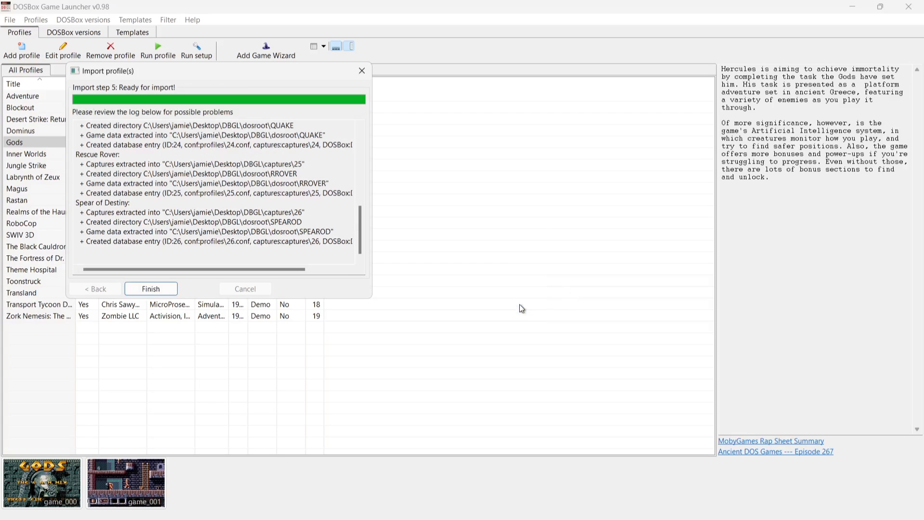
left_click(163, 287)
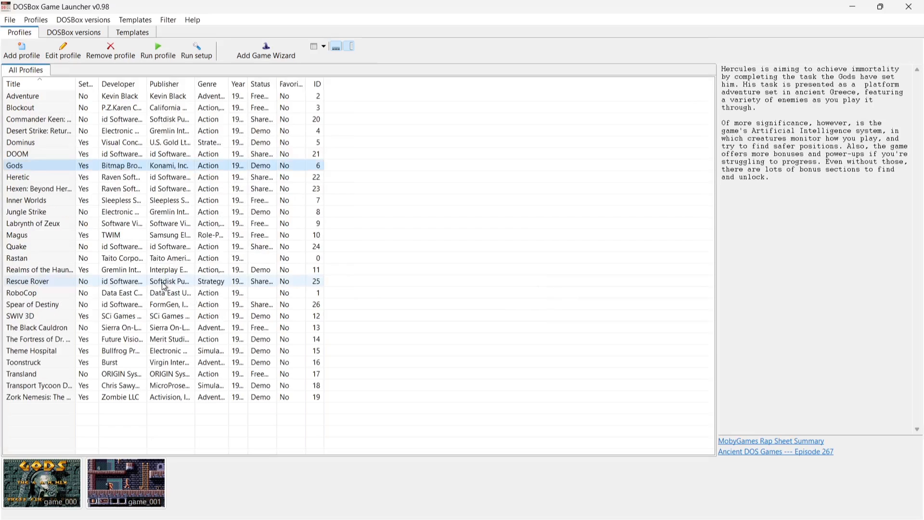
Step: Launch the newly imported DOOM profile and switch it to full screen
left_click(51, 154)
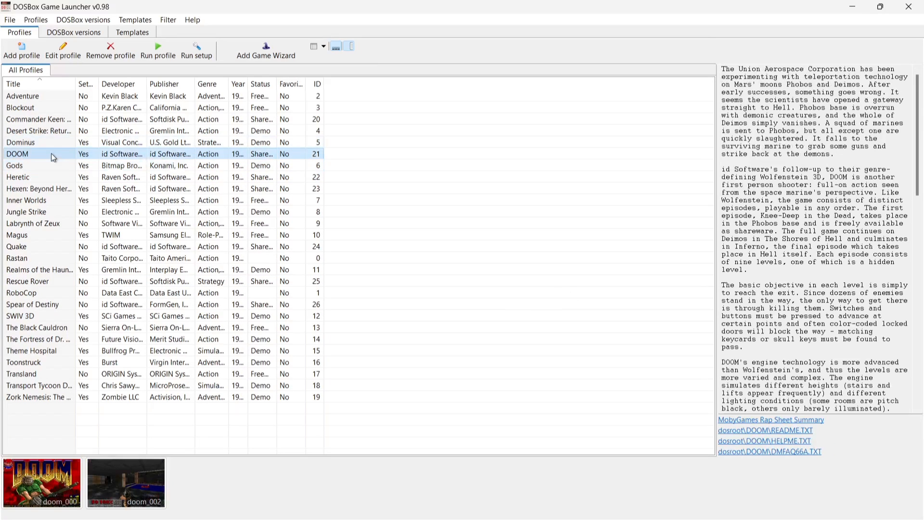
double_click(51, 153)
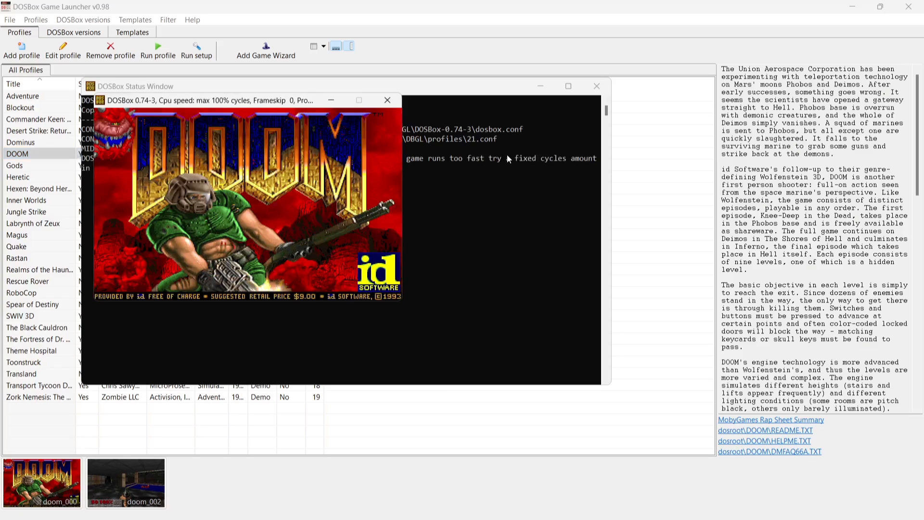
key("alt+Return")
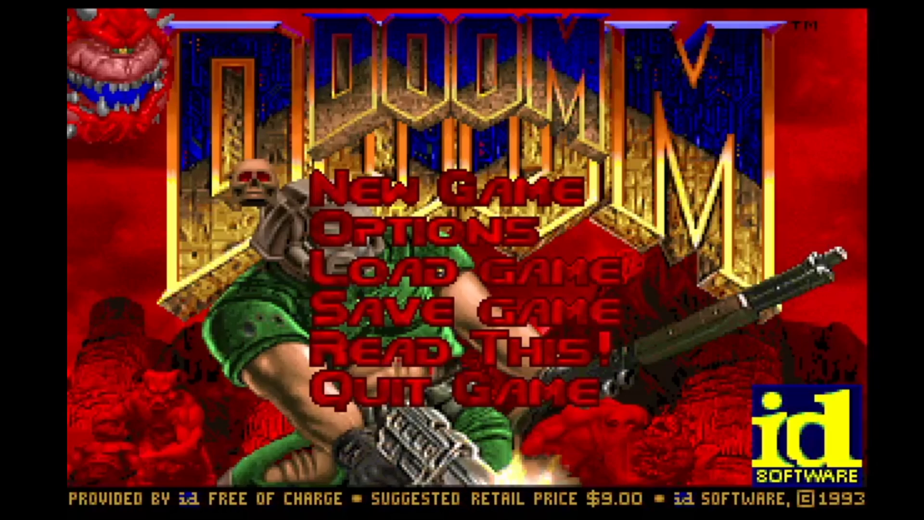
Step: Look through DOOM's options, toggling the graphic detail to low and back to high
key("Down")
key("Down")
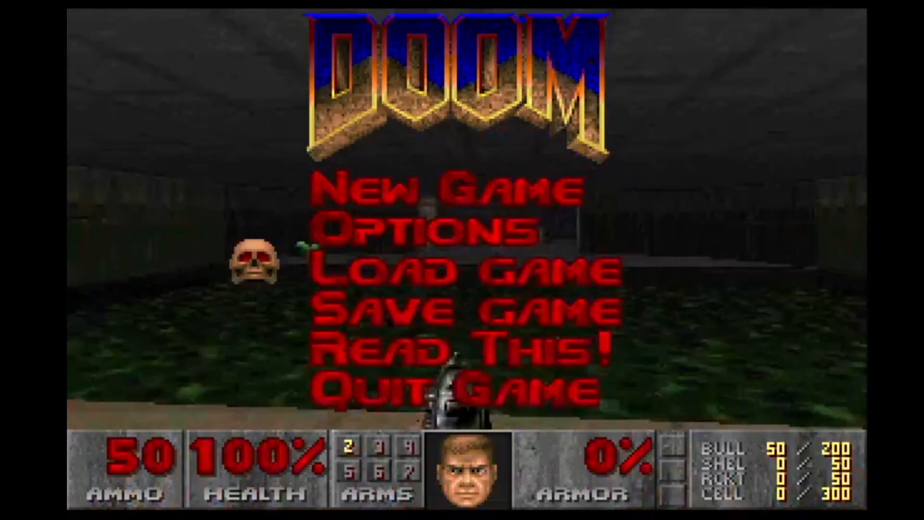
key("Up")
key("Return")
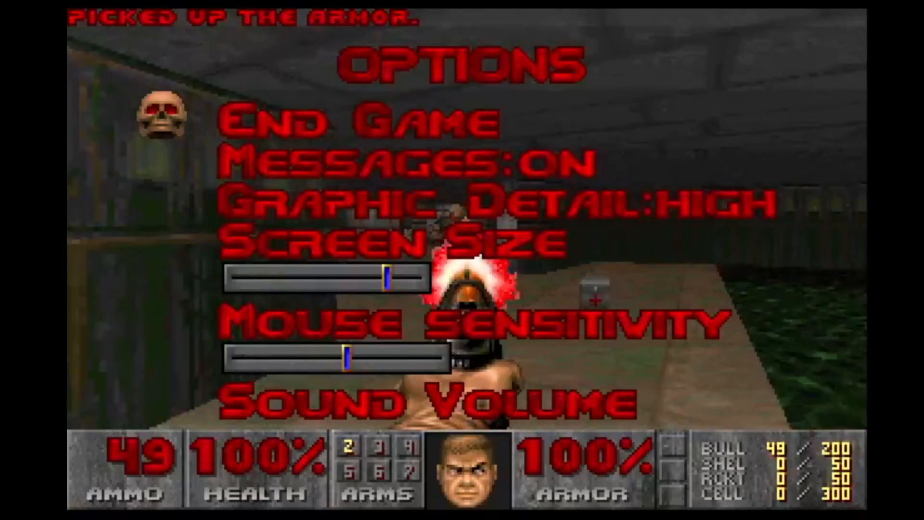
key("Down")
key("Down")
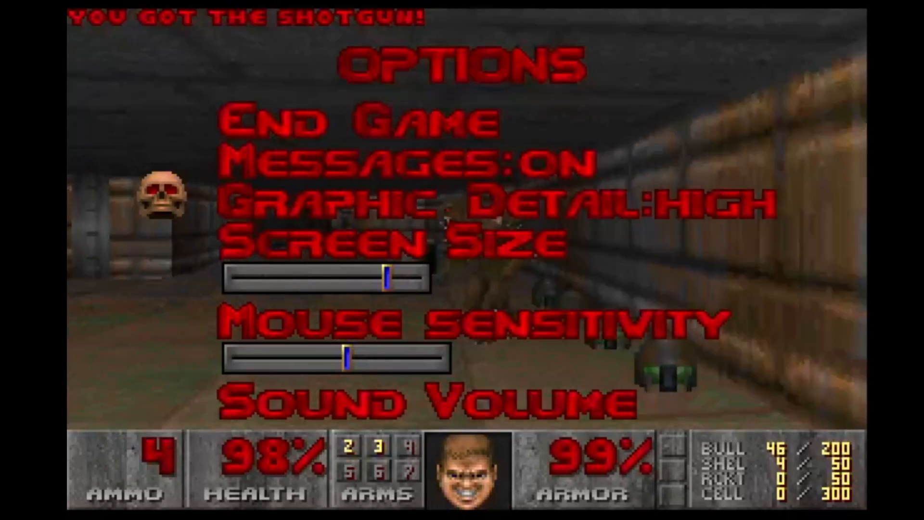
key("Return")
key("Return")
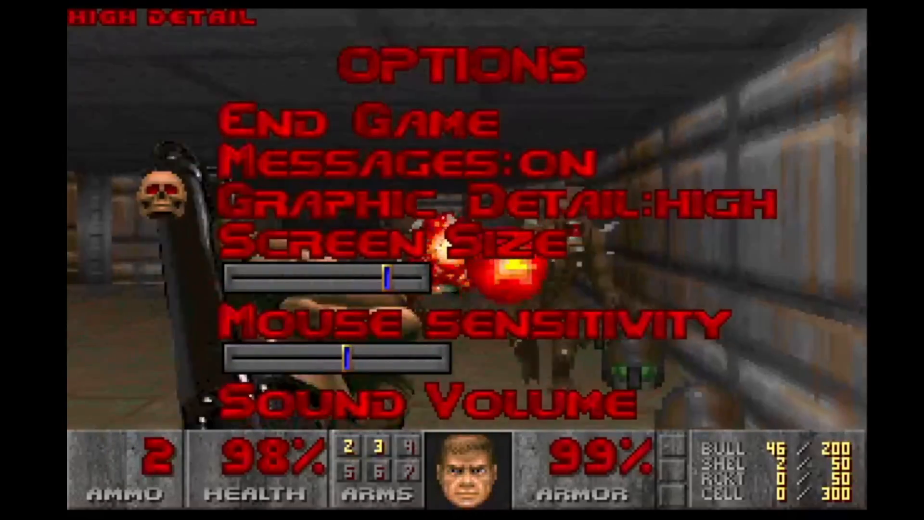
key("Down")
key("Down")
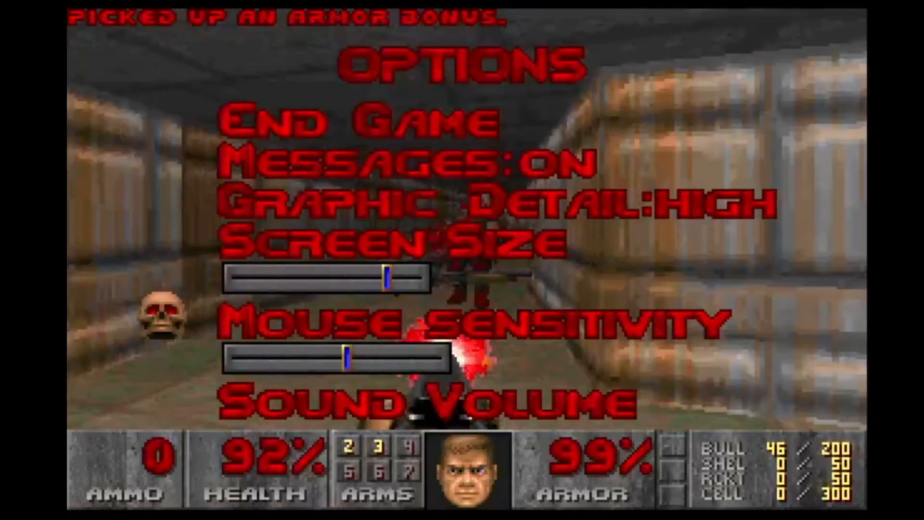
key("Down")
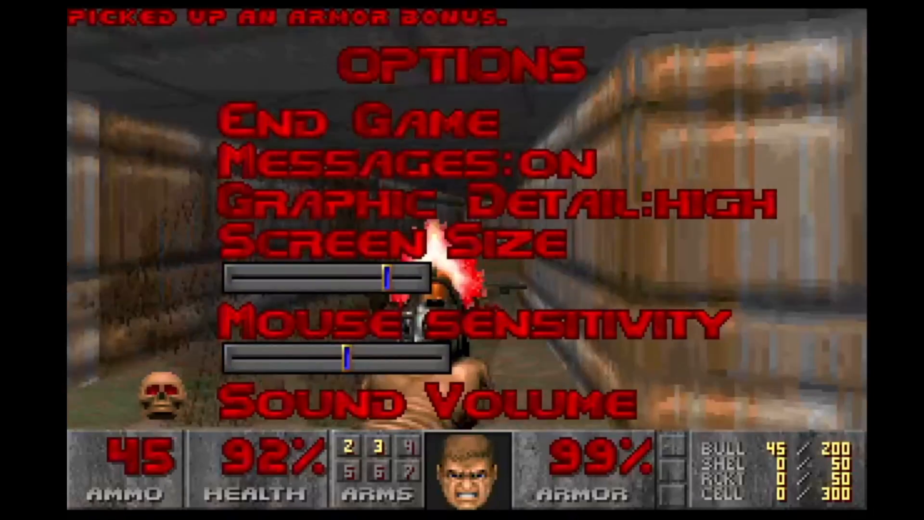
Step: Leave the options and start a new game in Knee-Deep in the Dead at the Hurt Me Plenty skill level
key("Escape")
key("Escape")
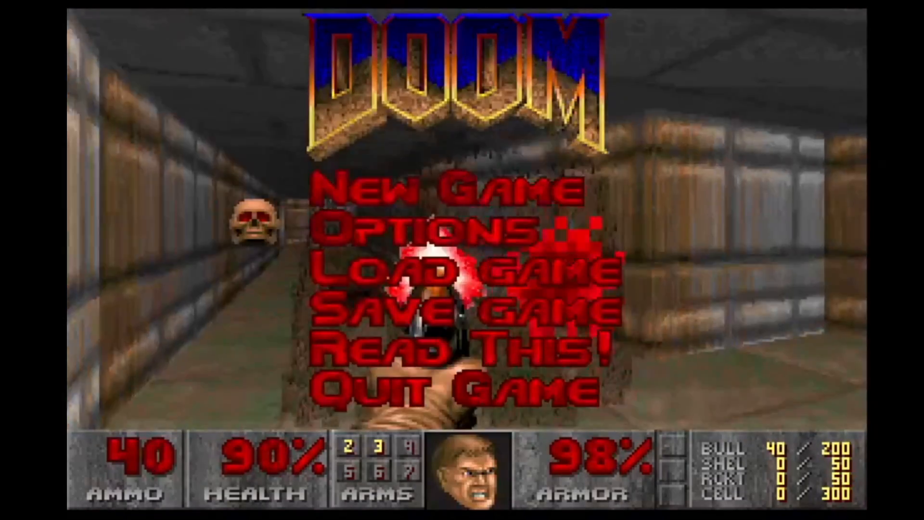
key("Return")
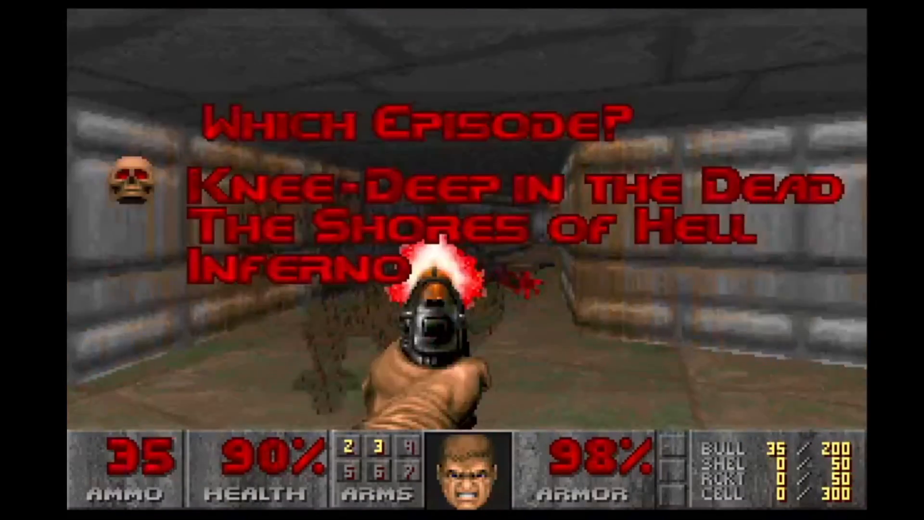
key("Return")
key("Return")
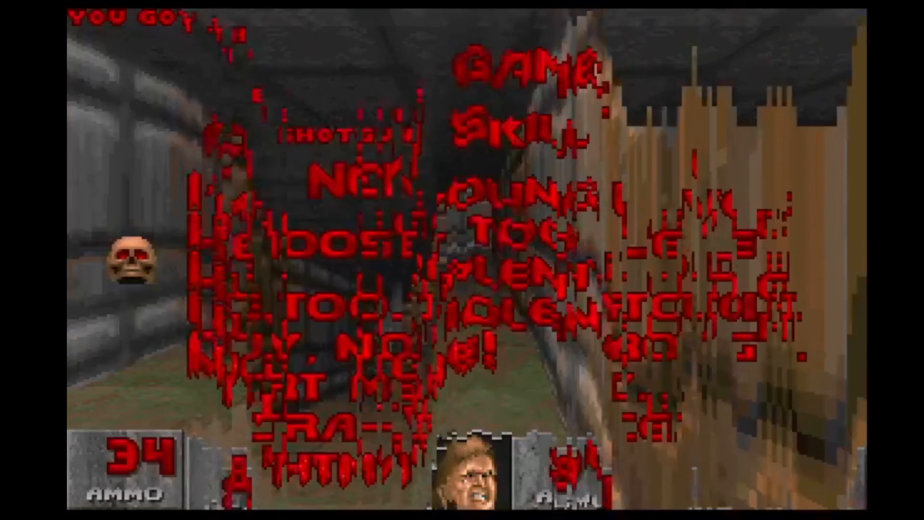
Step: Cross the Hangar starting room past the pillars to the lit doorway facing the staircase
key("Left")
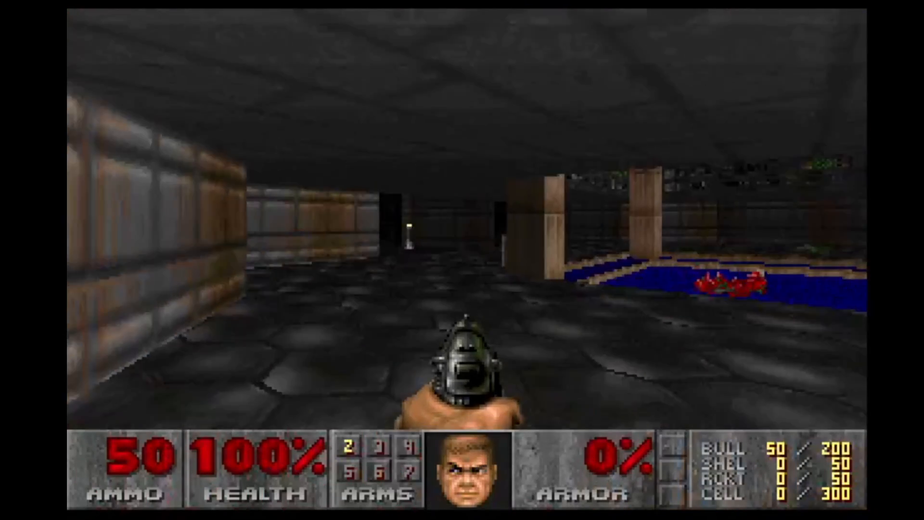
key("Left")
key("Up")
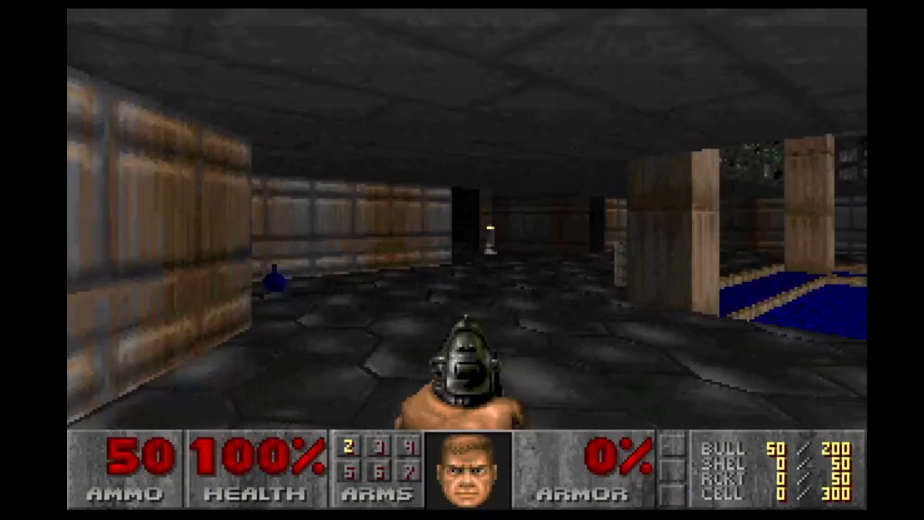
key("Up")
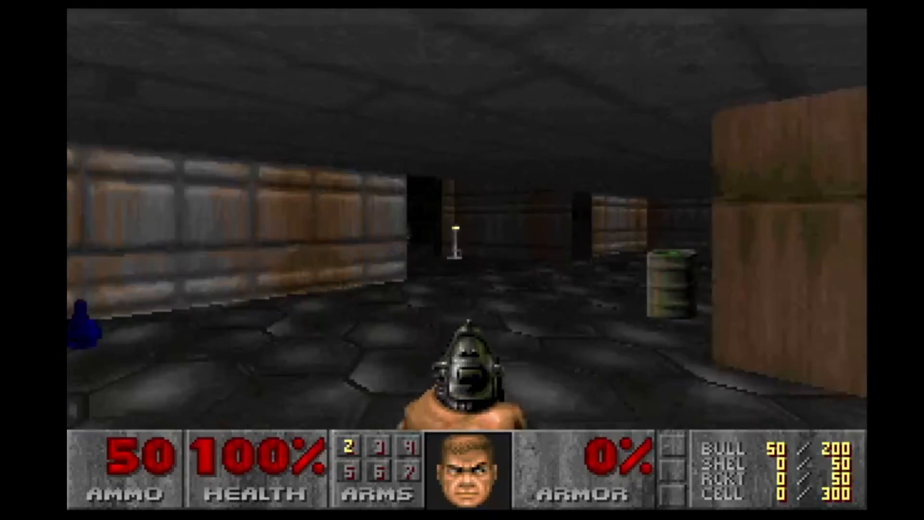
key("Up")
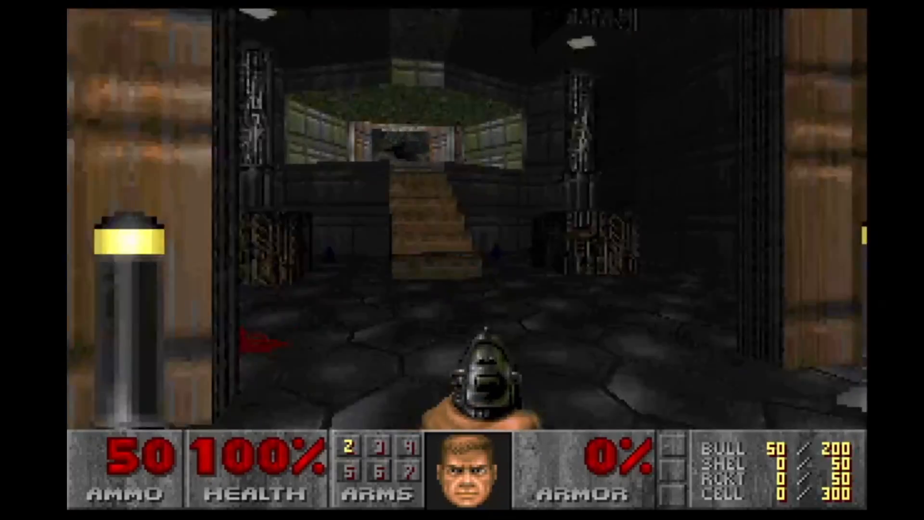
Step: Climb the stairs and collect the green armor from the pedestal by the windows
key("ctrl")
key("Up")
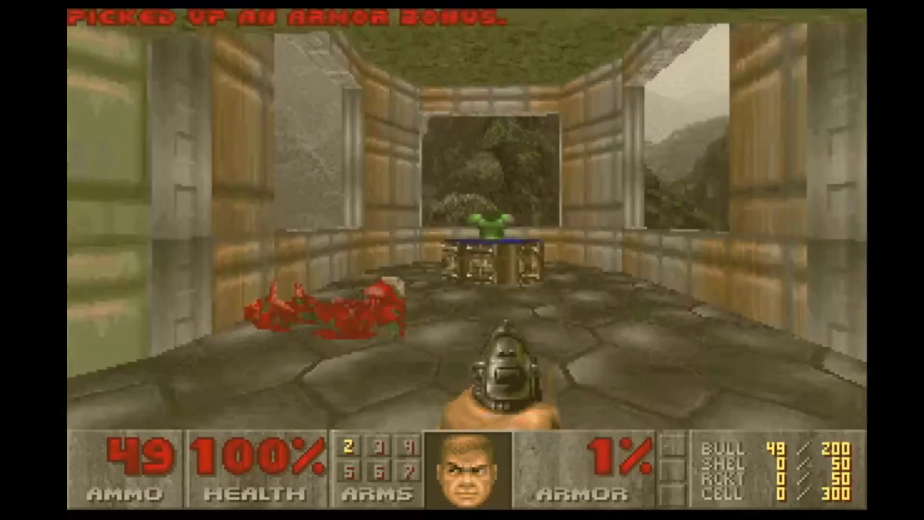
key("Up")
key("Right")
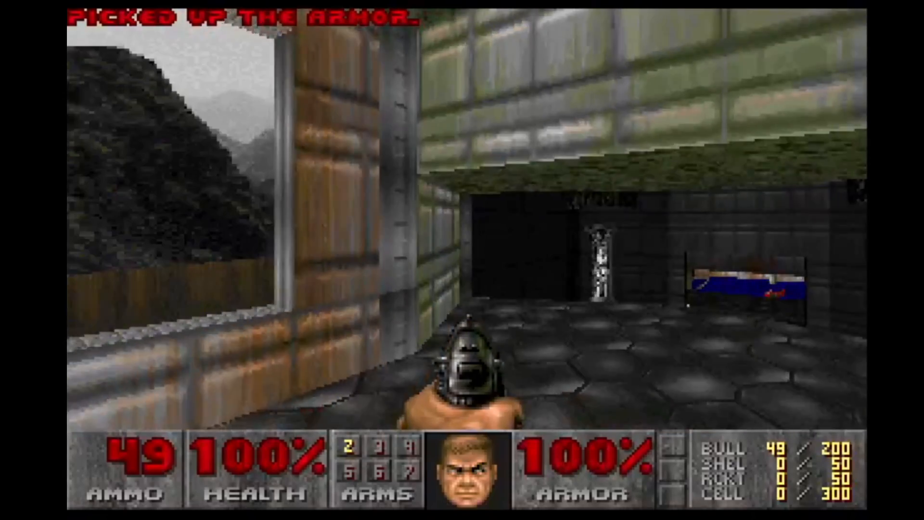
Step: Leave the armor room and cross the starting room to the barrel at the corridor entrance
key("Up")
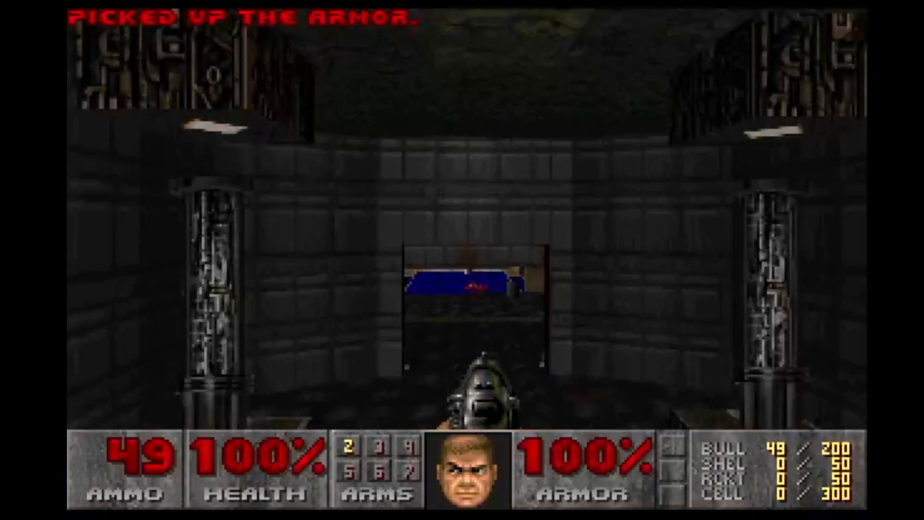
key("Left")
key("Up")
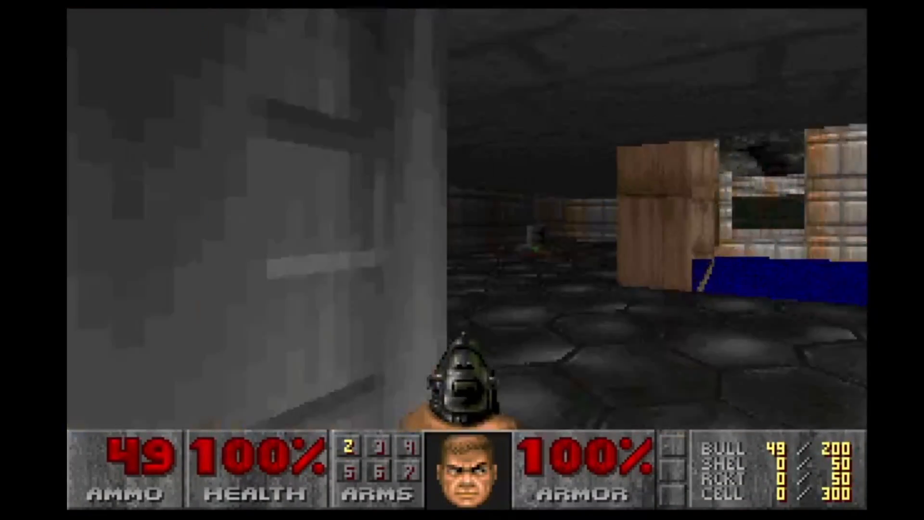
key("Up")
key("Right")
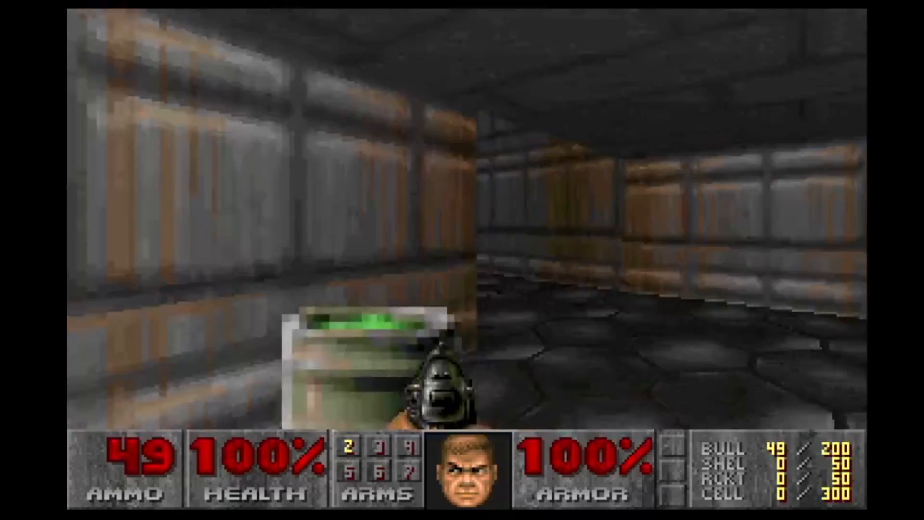
Step: Follow the corridor to the metal door and go through it towards the computer room
key("Left")
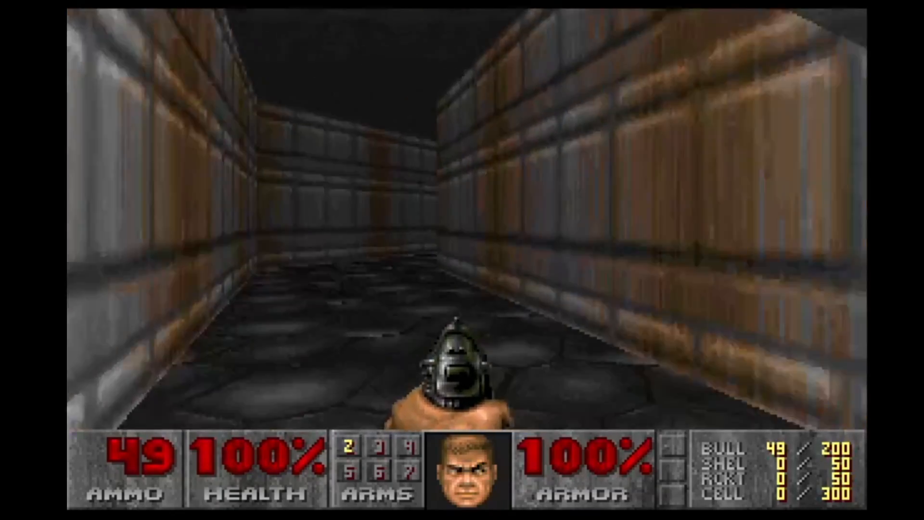
key("Right")
key("Up")
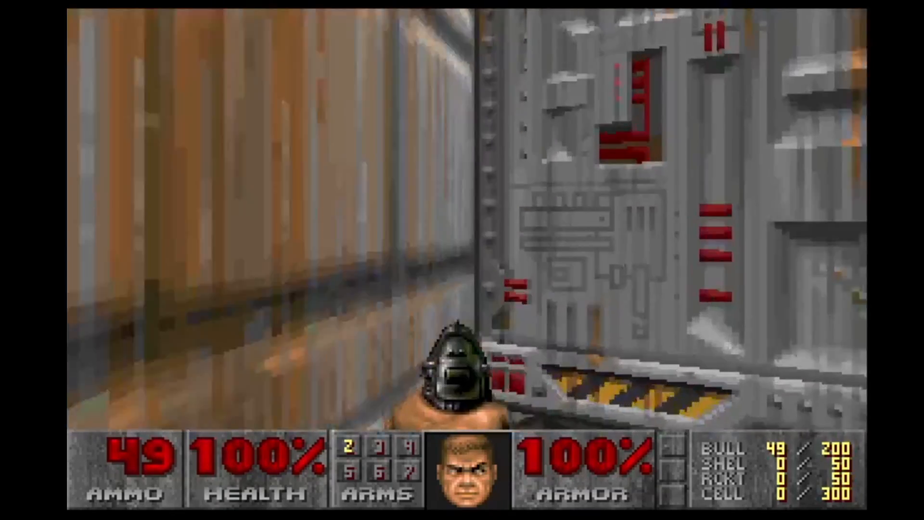
key("Up")
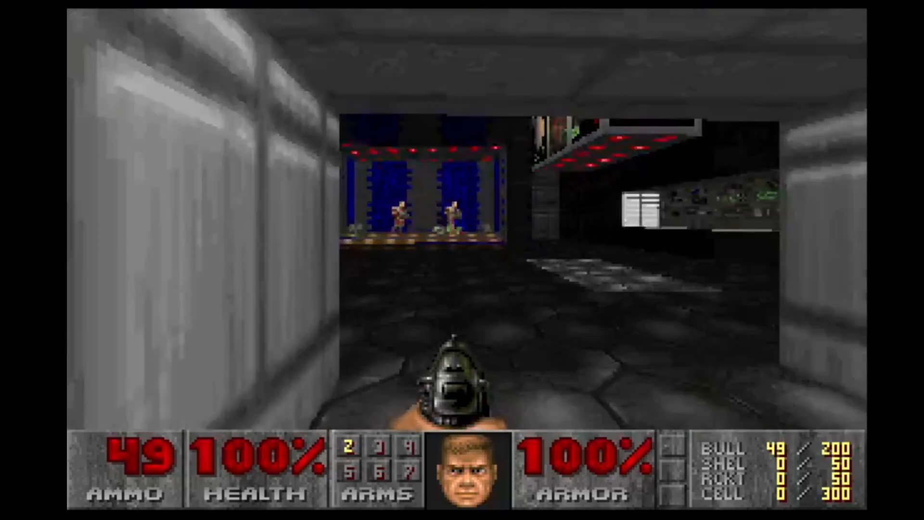
Step: Shoot the two enemies standing on the blue platform in the computer room while advancing
key("ctrl")
key("ctrl")
key("ctrl")
key("ctrl")
key("ctrl")
key("ctrl")
key("ctrl")
key("ctrl")
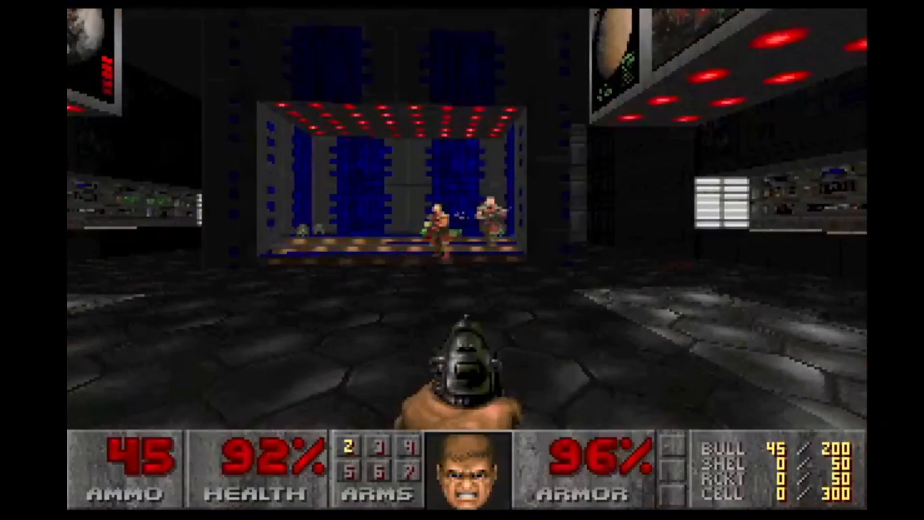
key("Right")
key("Up")
key("Left")
key("ctrl")
key("Up")
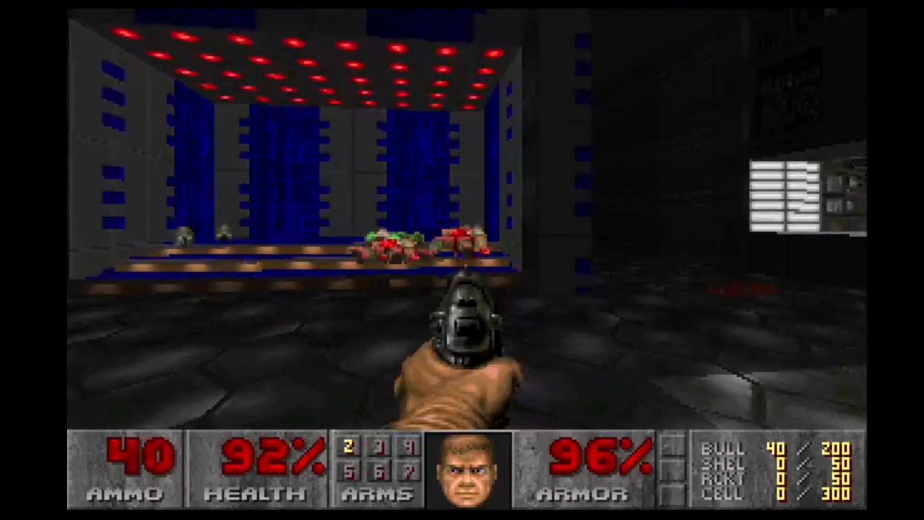
key("ctrl")
Step: Collect the armor bonuses and ammo on the blue platform and head for the passage beyond it
key("Left")
key("Right")
key("Up")
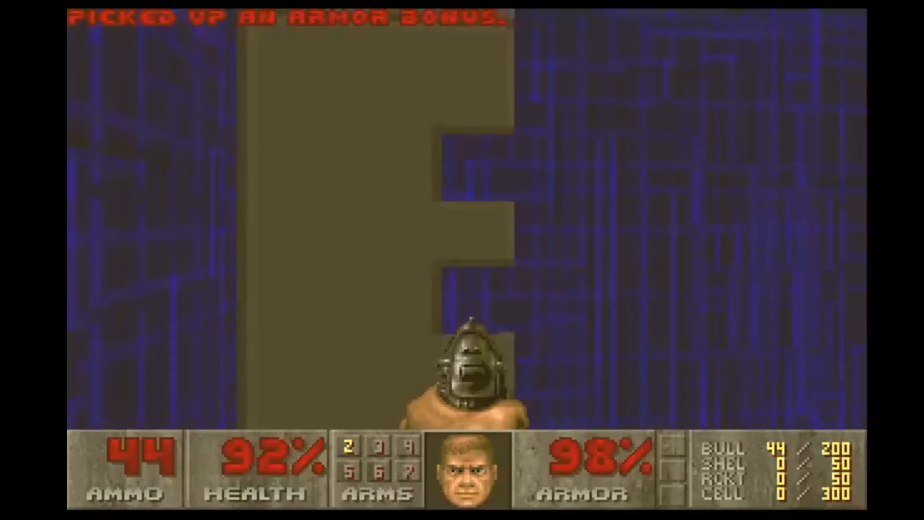
key("Right")
key("Left")
key("Up")
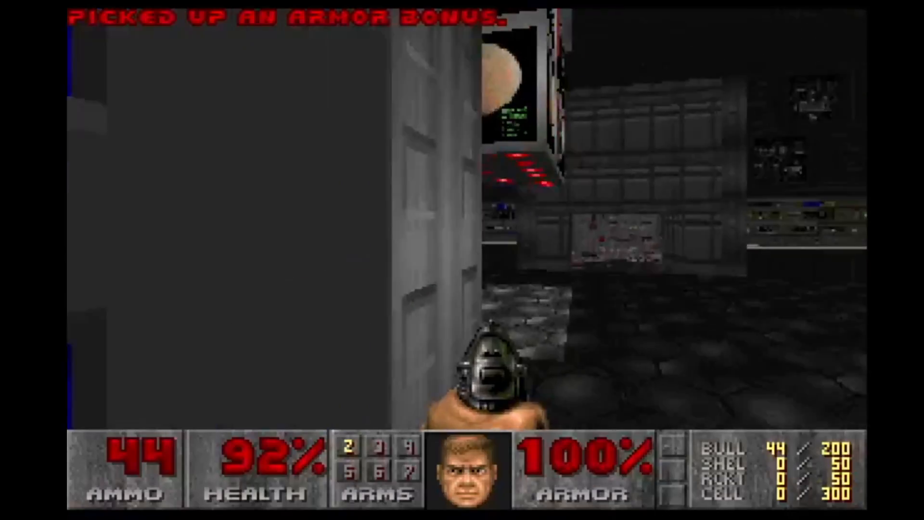
key("Right")
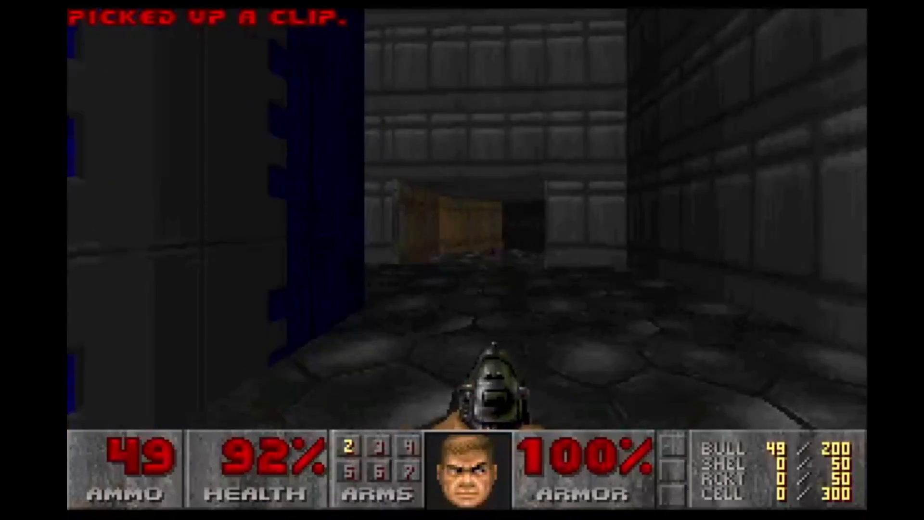
Step: Advance through the passage and shoot the enemy standing near the entrance to the slime room
key("Up")
key("Left")
key("ctrl")
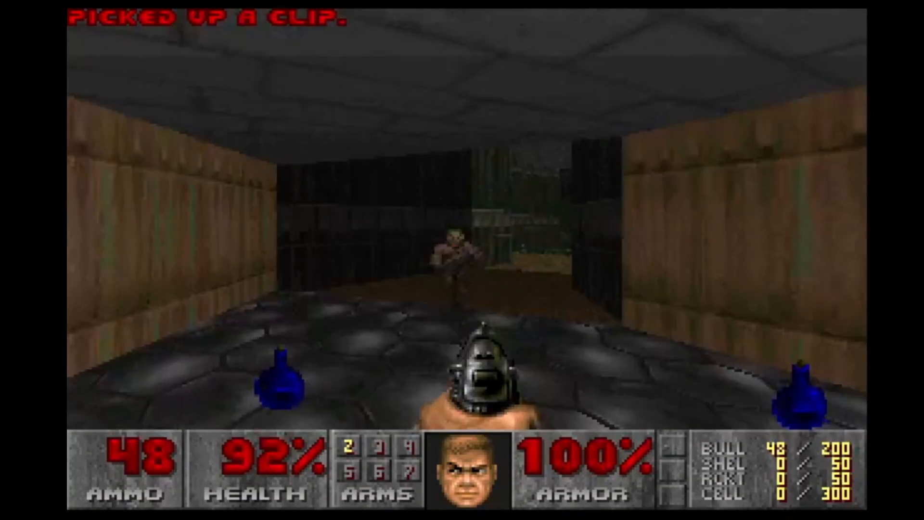
key("ctrl")
key("Up")
key("Left")
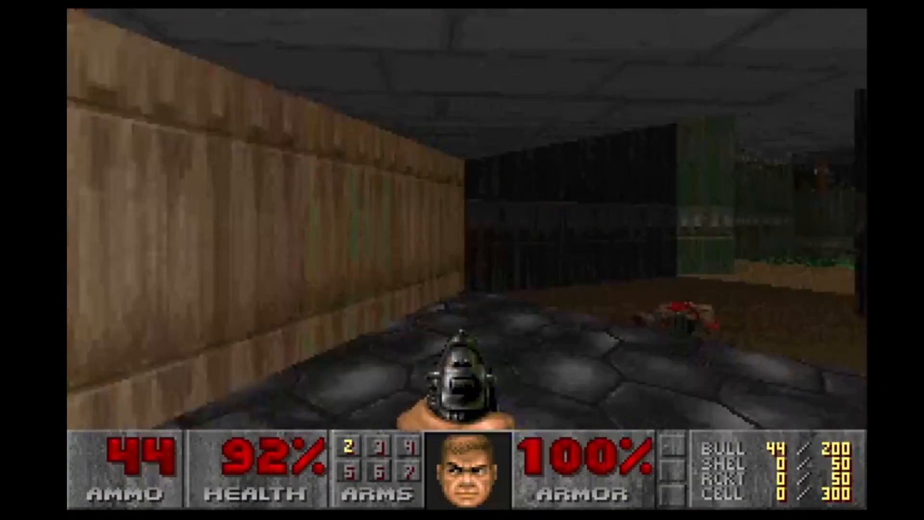
Step: Enter the slime room, picking up the dropped clip, and shoot at the enemies across it
key("Right")
key("Up")
key("ctrl")
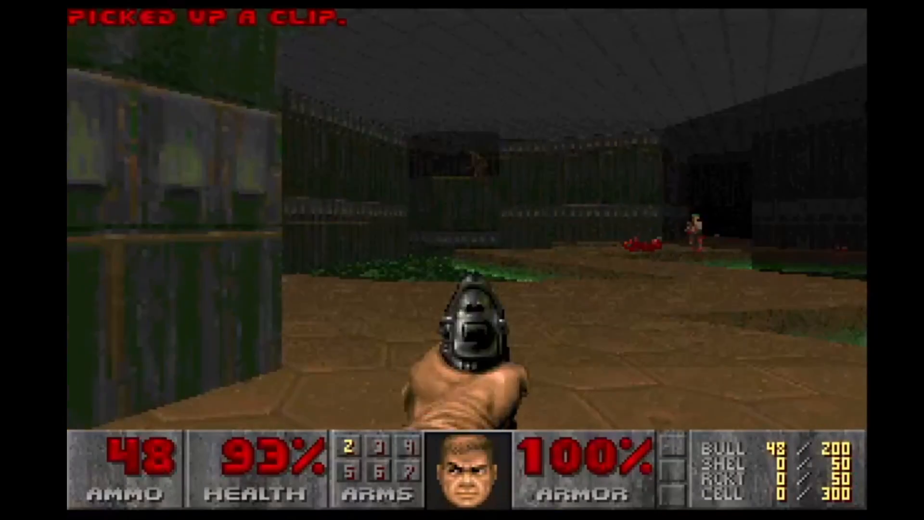
key("ctrl")
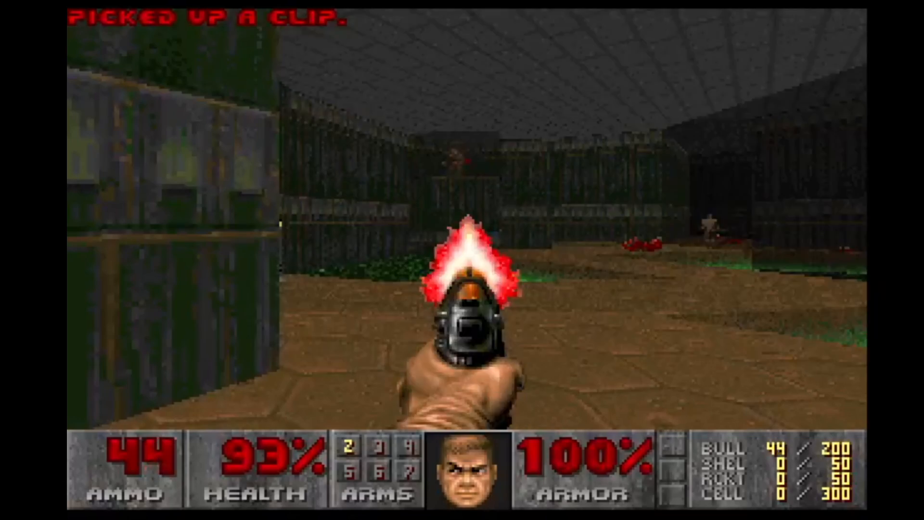
key("ctrl")
key("Right")
key("Left")
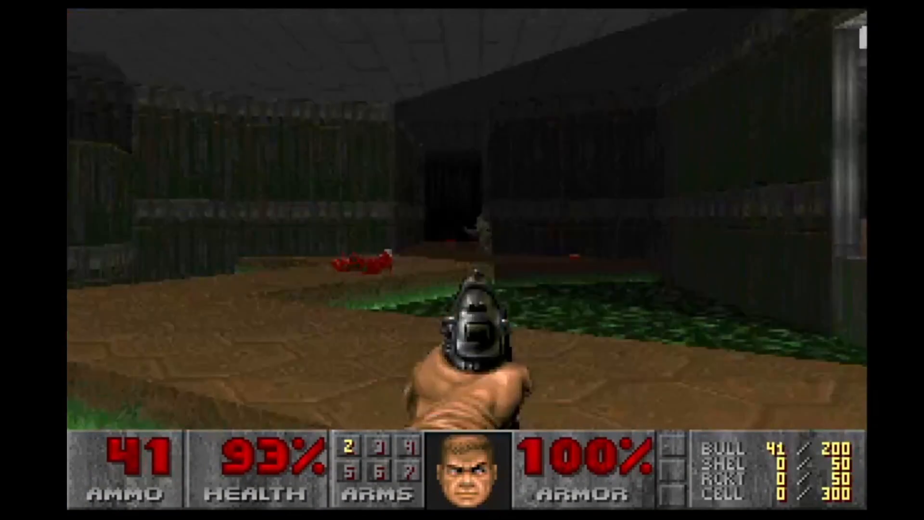
key("ctrl")
key("Up")
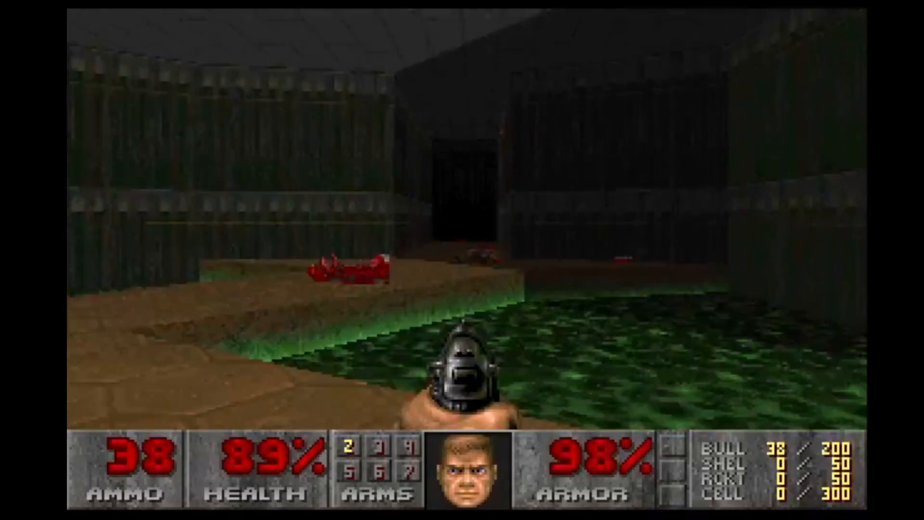
Step: Cross the walkway over the green slime to the closed brown door
key("ctrl")
key("Left")
key("Right")
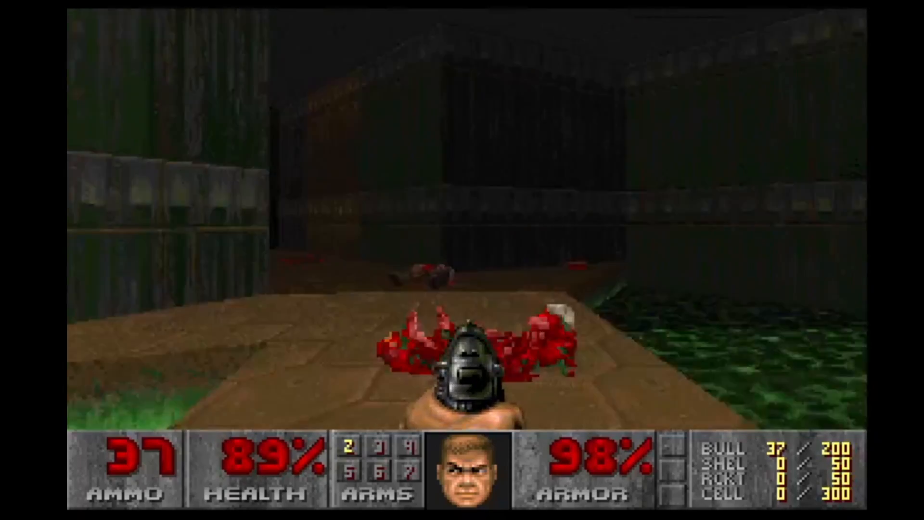
key("Up")
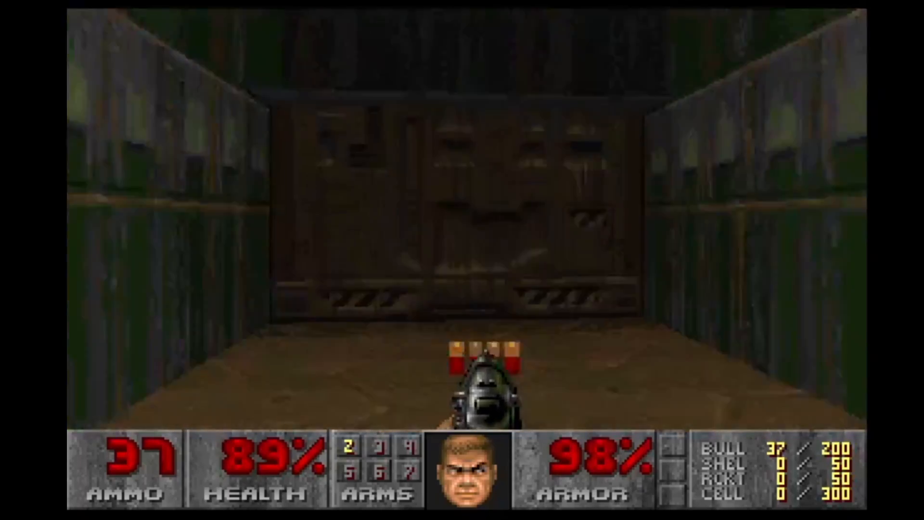
Step: Pick up the 4 shotgun shells by the door and shoot the brown imp in the room behind it
key("ctrl")
key("Left")
key("ctrl")
key("ctrl")
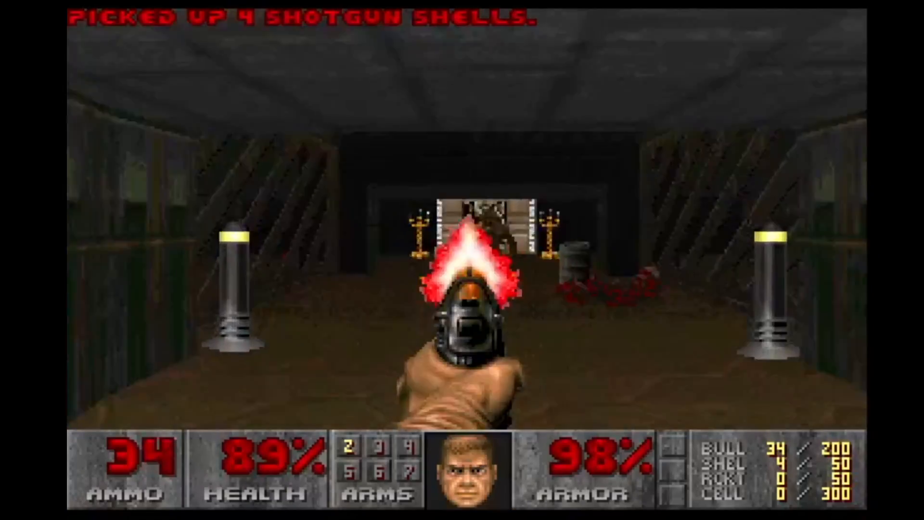
key("Up")
key("ctrl")
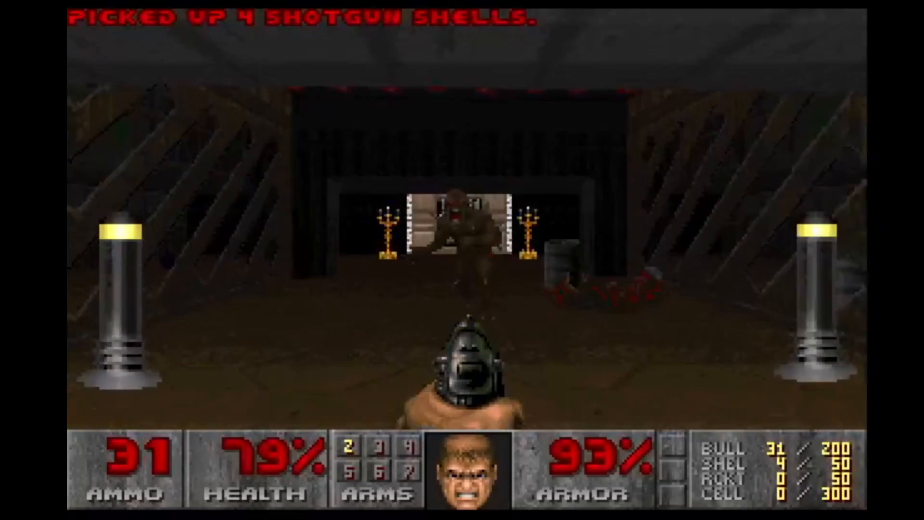
key("ctrl")
key("Down")
key("Left")
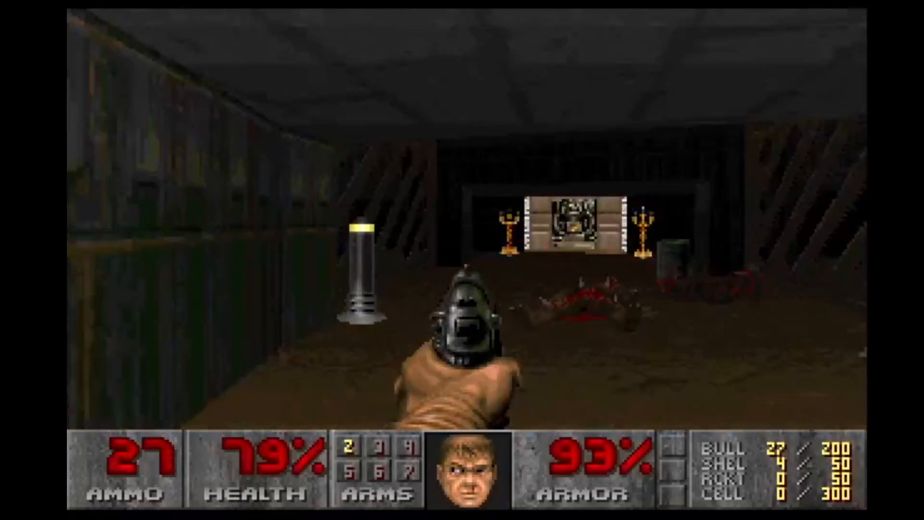
Step: Cross the dark room between the candelabras and go through the exit door
key("Up")
key("Right")
key("Left")
key("Up")
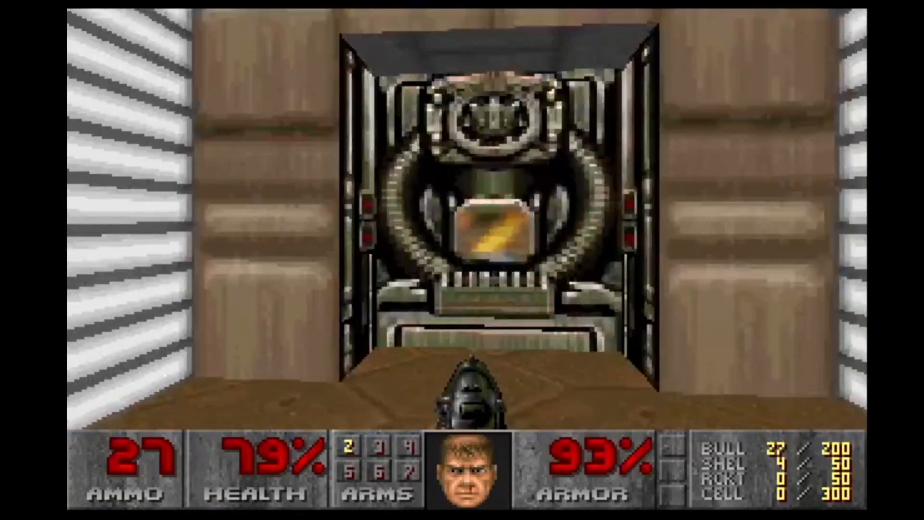
key("Up")
key("Left")
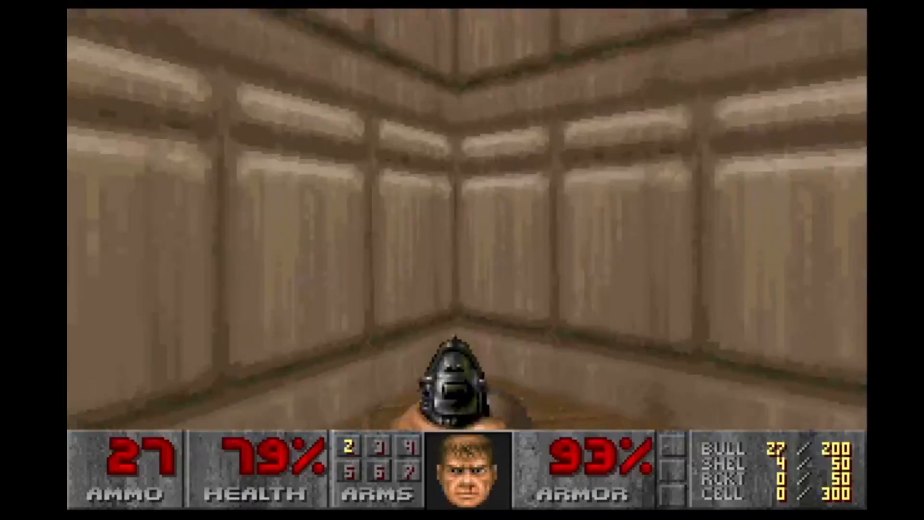
Step: Activate the exit switch to finish the Hangar level, and leave DOOM for DOSBox Game Launcher
key("Right")
key("Up")
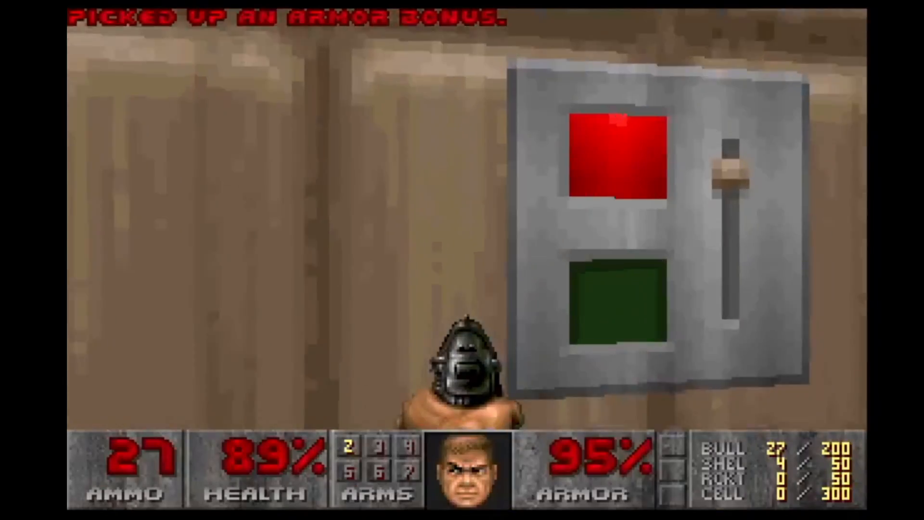
key("space")
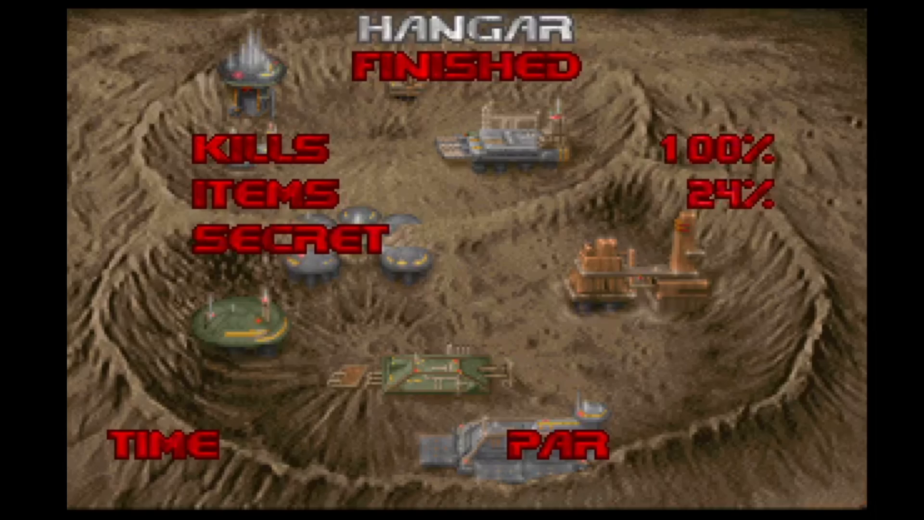
key("Escape")
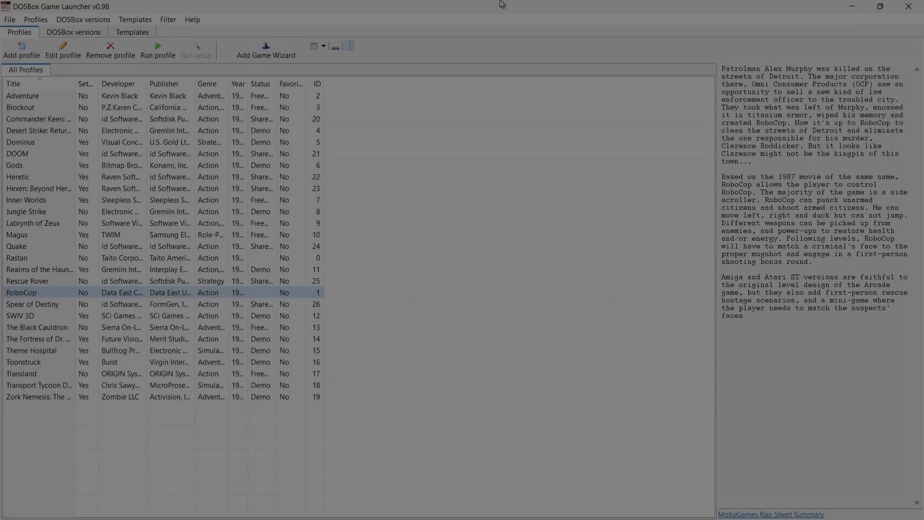
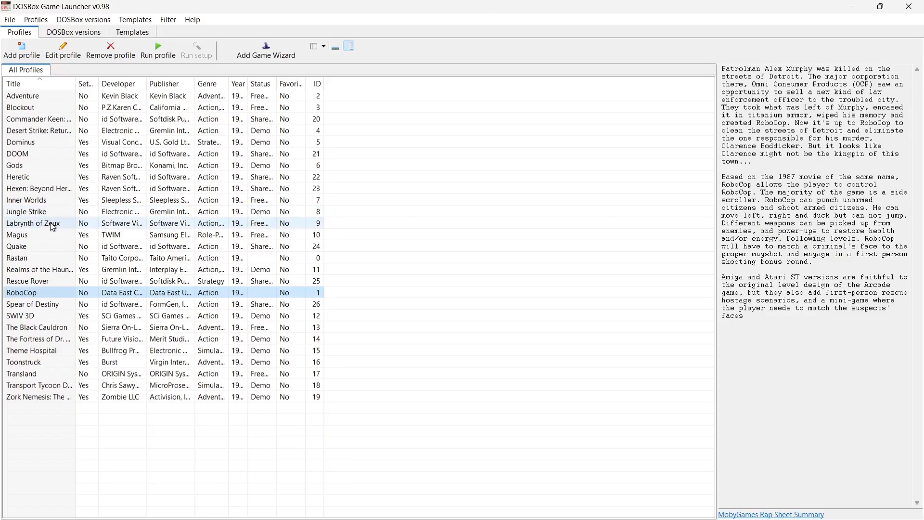
Step: Edit the RoboCop profile's display settings, keeping the surface output and setting the scaler to scan2x
right_click(34, 300)
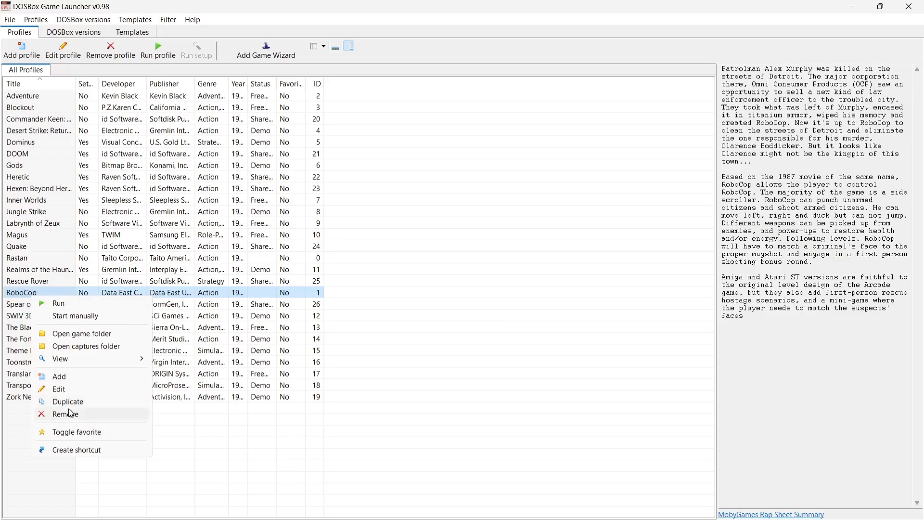
left_click(72, 389)
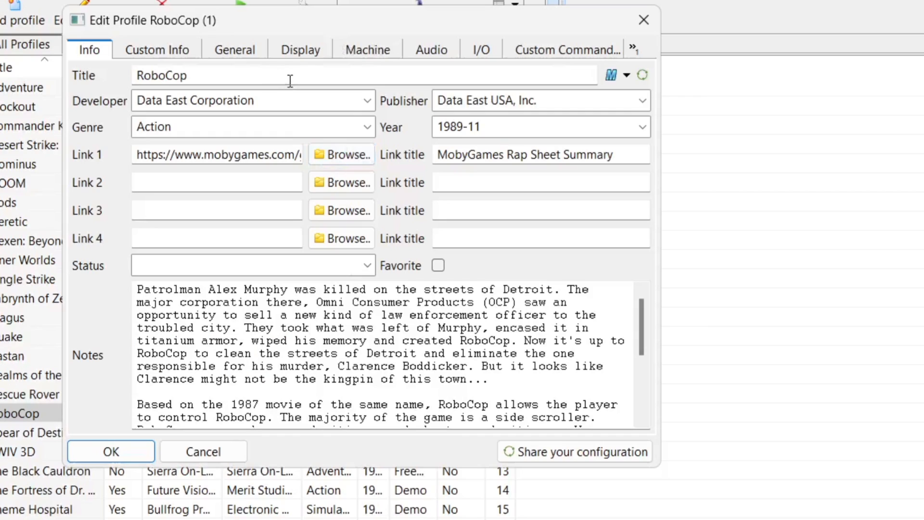
left_click(307, 50)
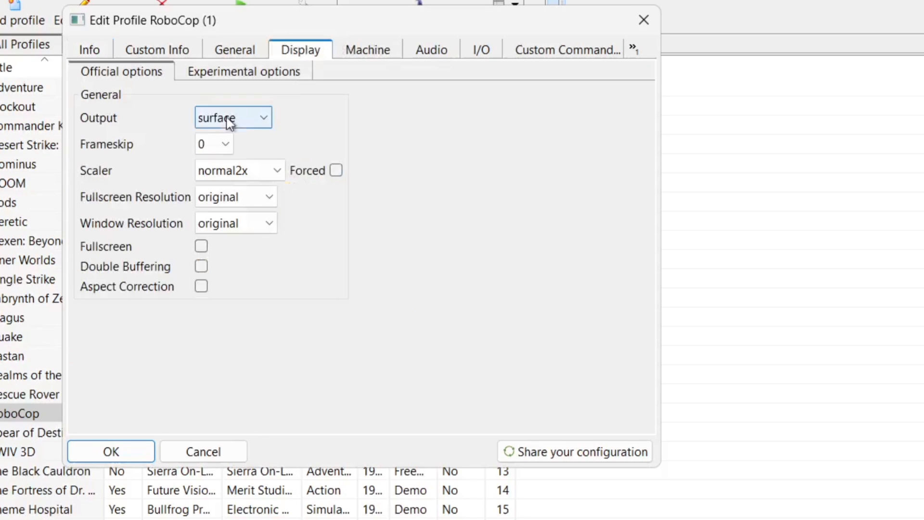
left_click(262, 126)
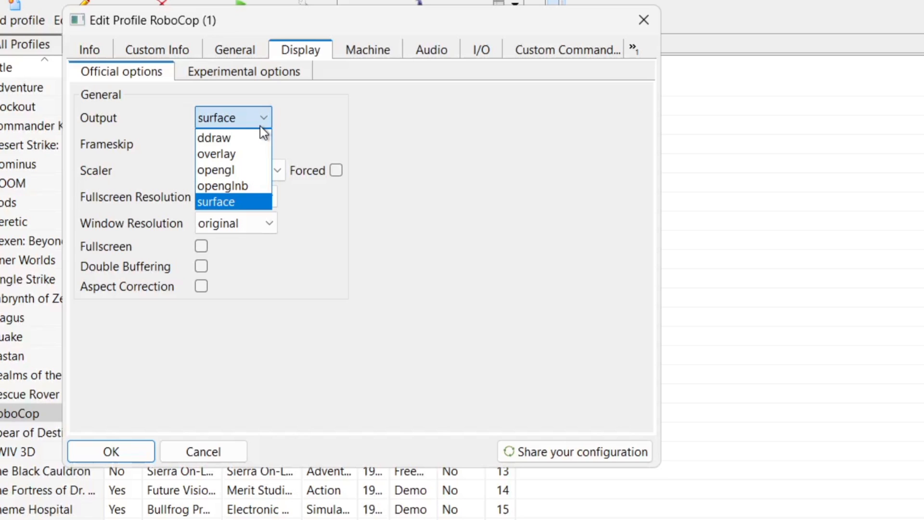
left_click(461, 128)
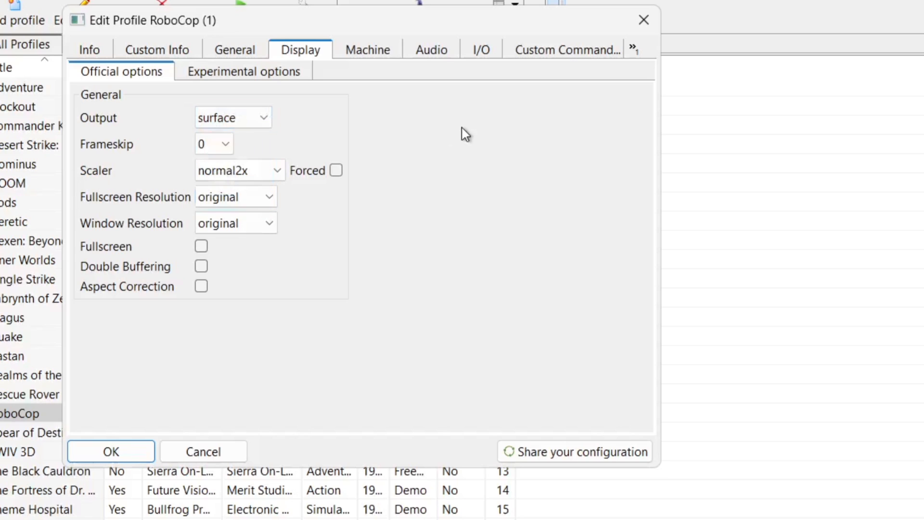
left_click(262, 175)
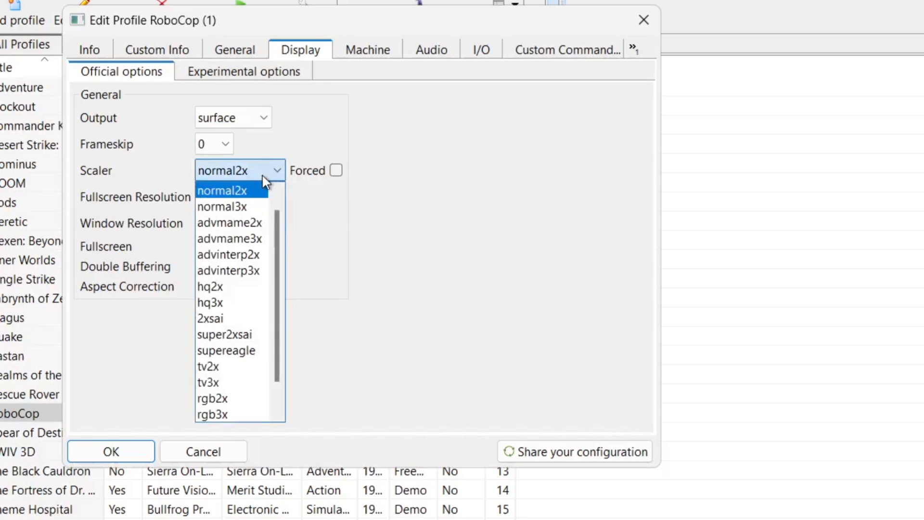
scroll(282, 277, "down", 1)
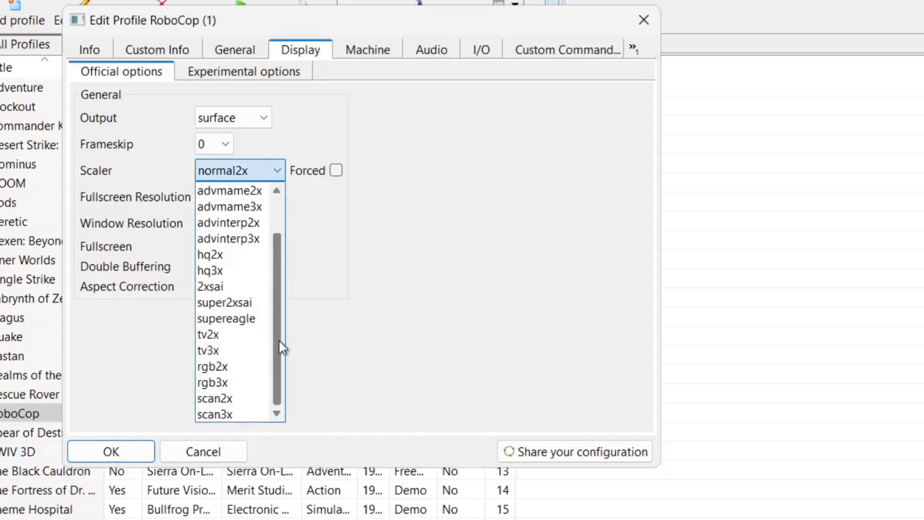
left_click(247, 400)
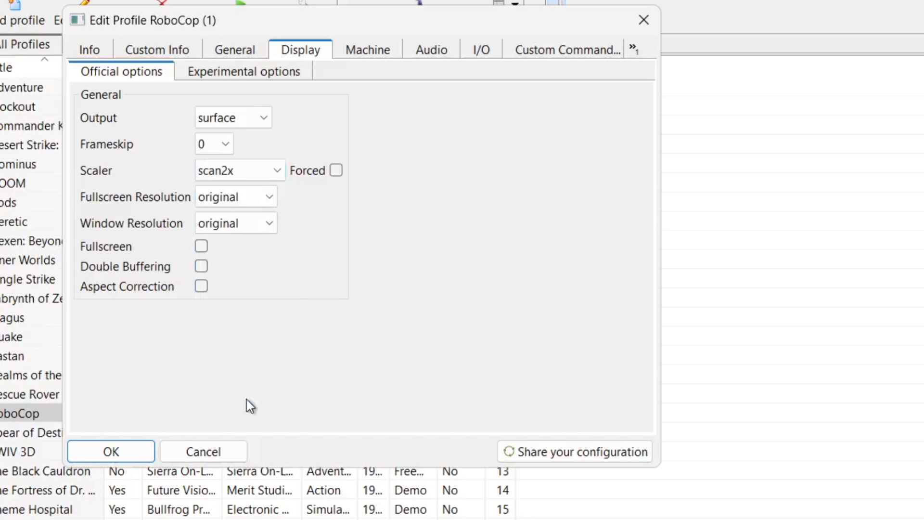
Step: Set both the fullscreen resolution and the window resolution of the RoboCop profile to 640x480
left_click(261, 198)
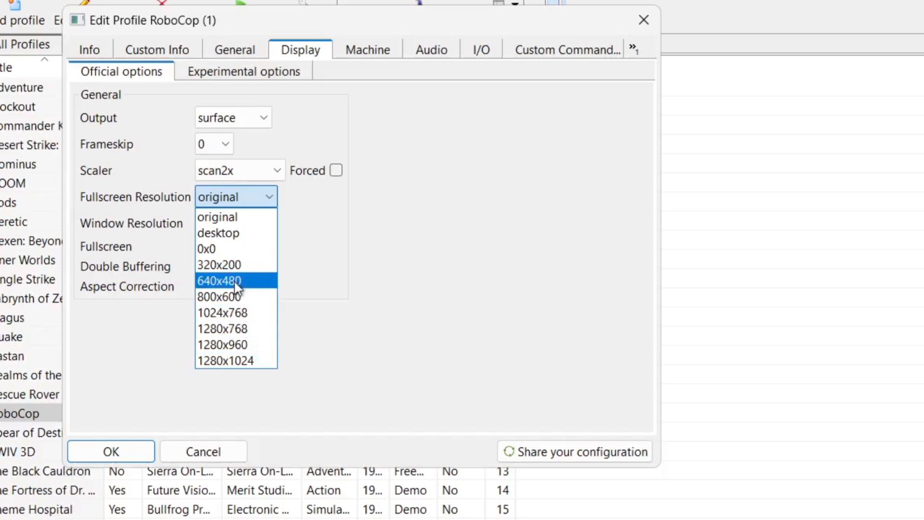
left_click(255, 284)
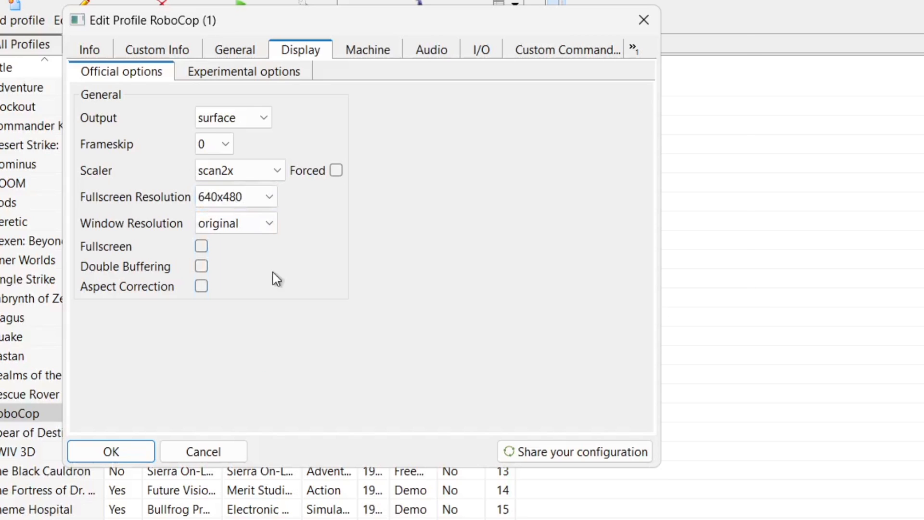
left_click(253, 224)
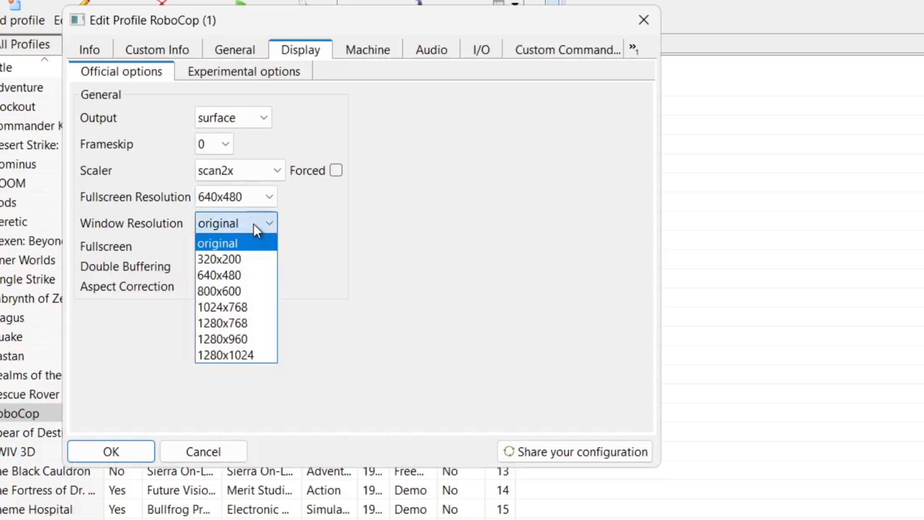
left_click(251, 279)
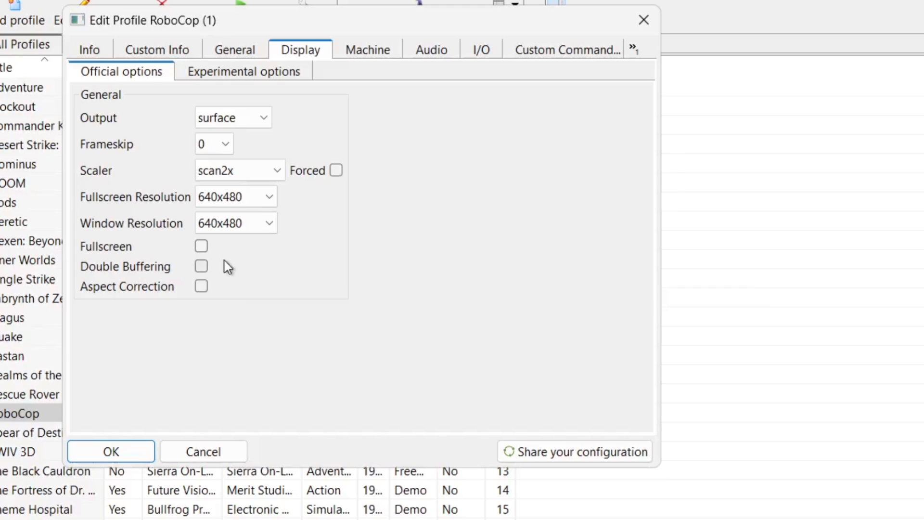
Step: Enable Fullscreen, Double Buffering and Aspect Correction for RoboCop and save the profile
left_click(202, 247)
left_click(201, 286)
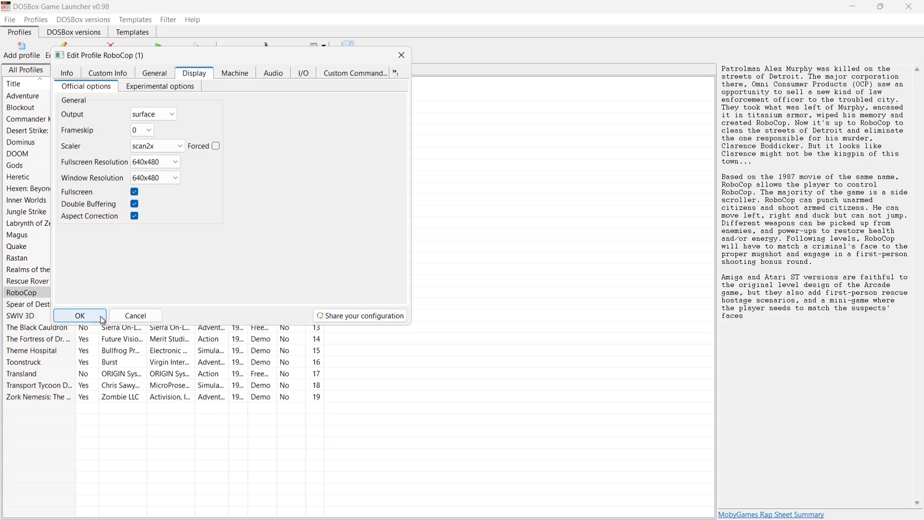
left_click(102, 320)
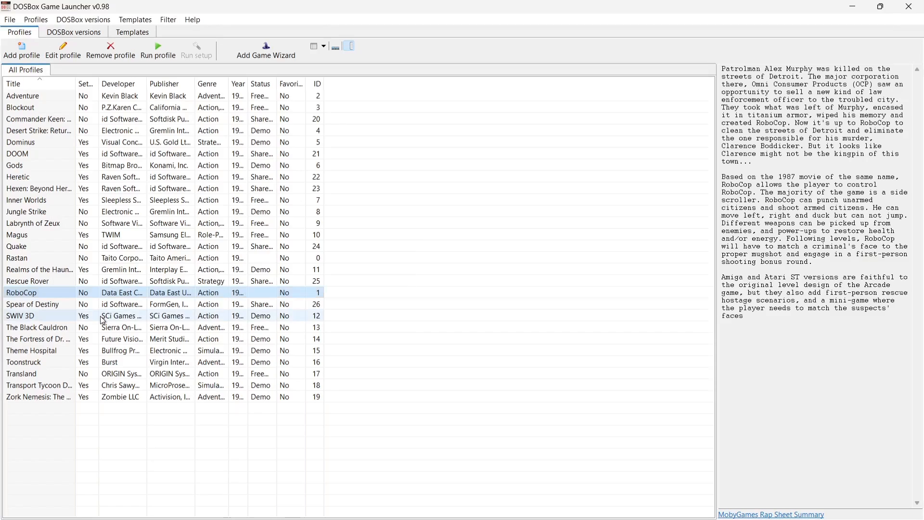
Step: Run RoboCop from its profile and continue past the intro screen to start the game
right_click(27, 298)
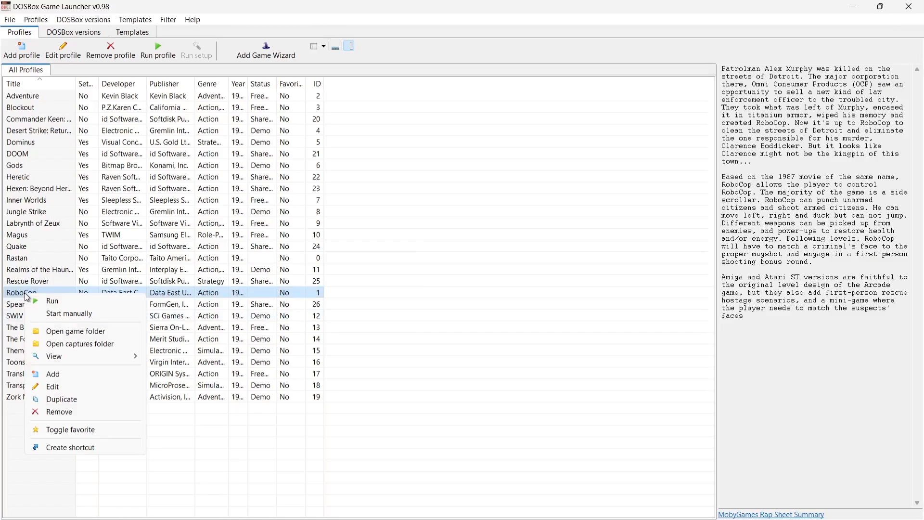
left_click(50, 301)
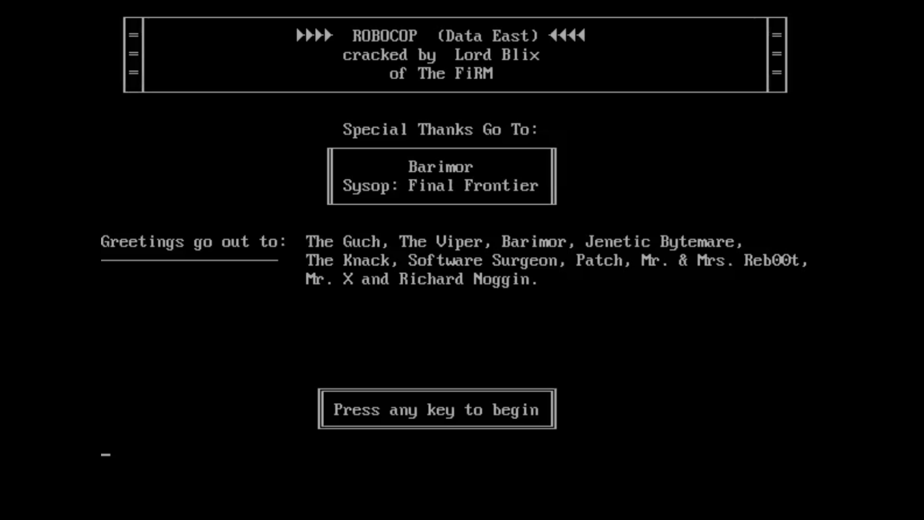
key("Return")
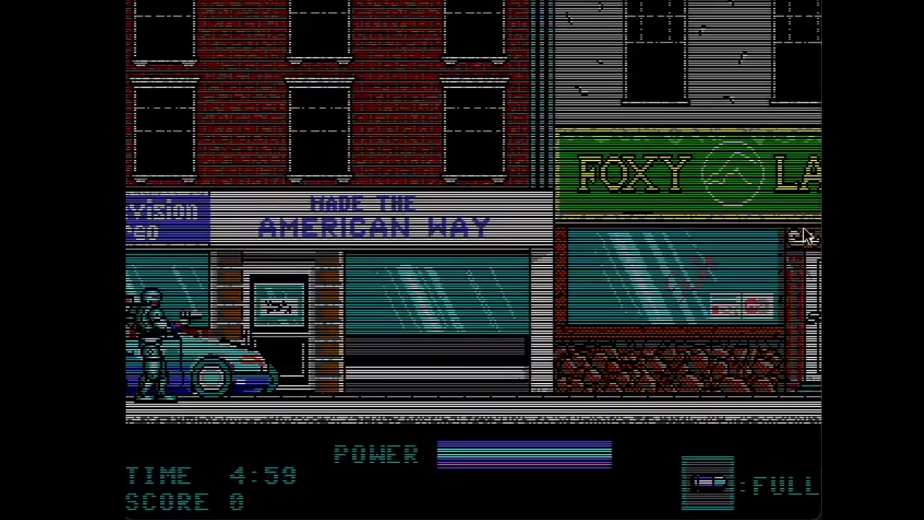
Step: Walk RoboCop along the street past the American Way storefront, and leave the game for DOSBox Game Launcher
key("Right")
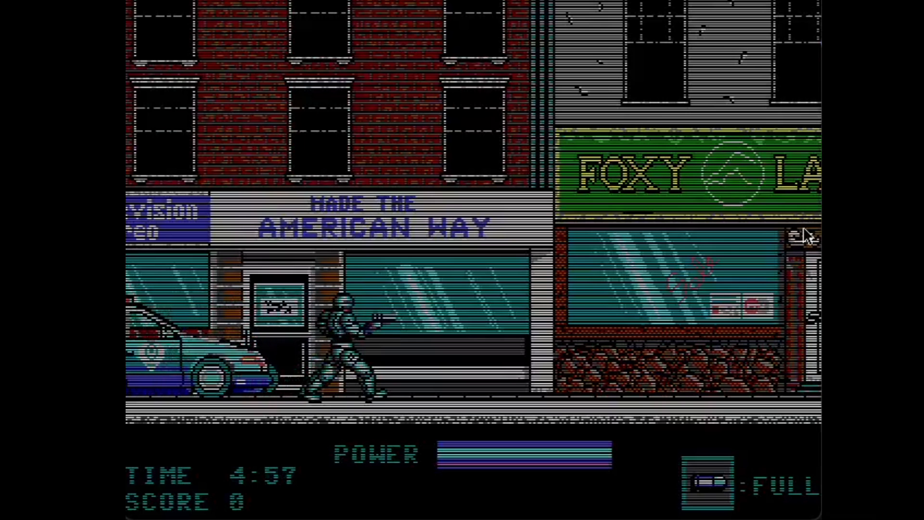
key("Left")
key("Right")
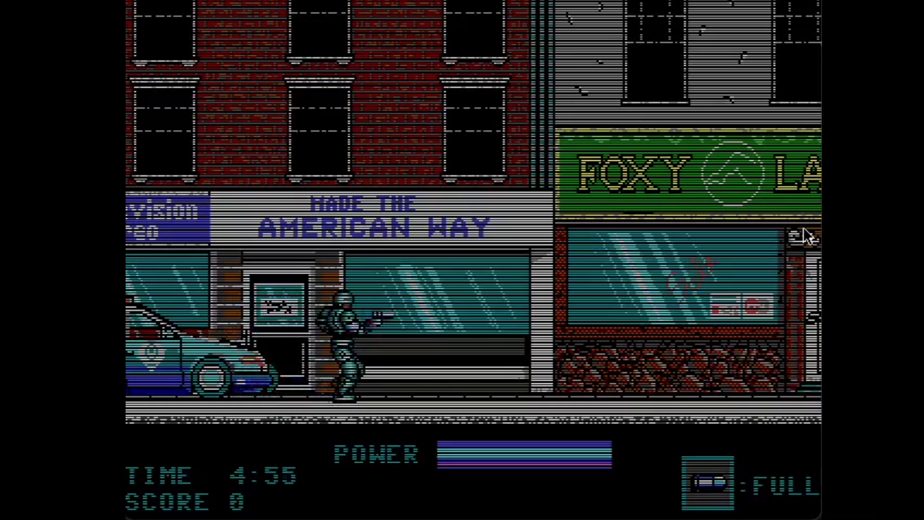
key("Right")
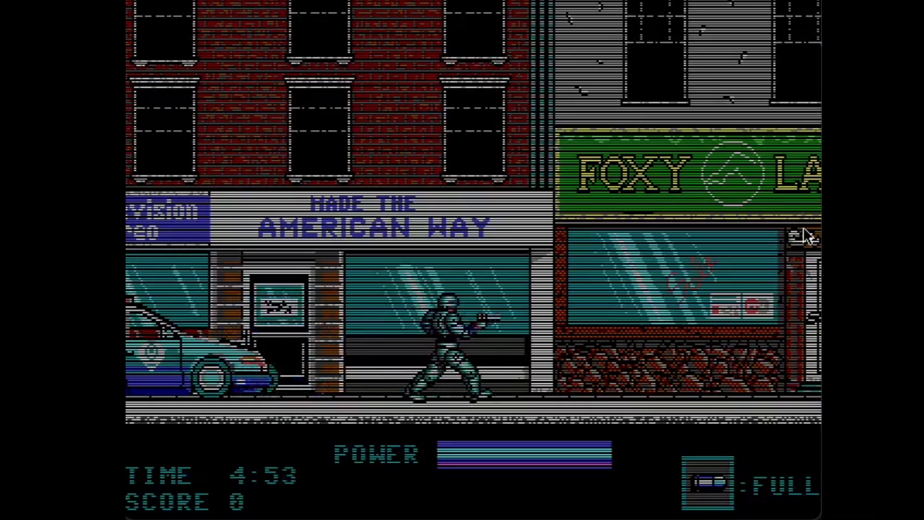
key("Right")
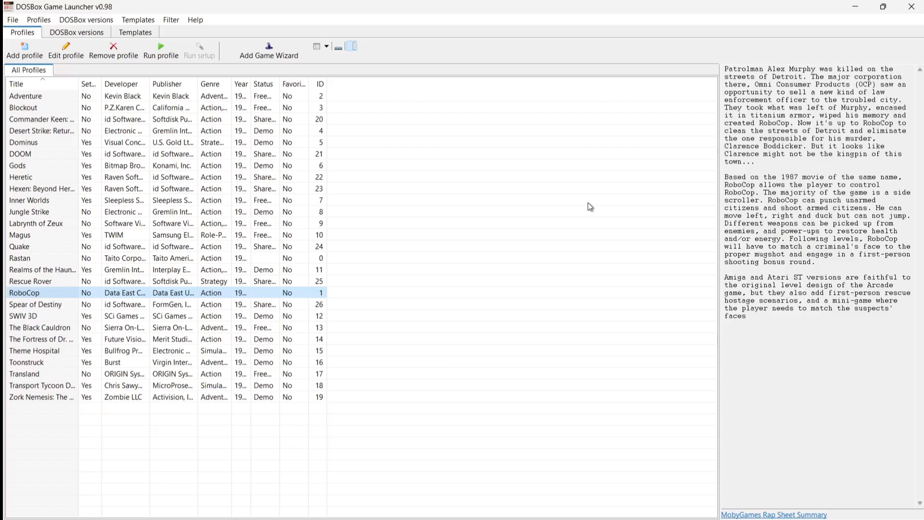
Step: Edit the DOOM profile's display settings and set the scaler to advmame2x
left_click(23, 158)
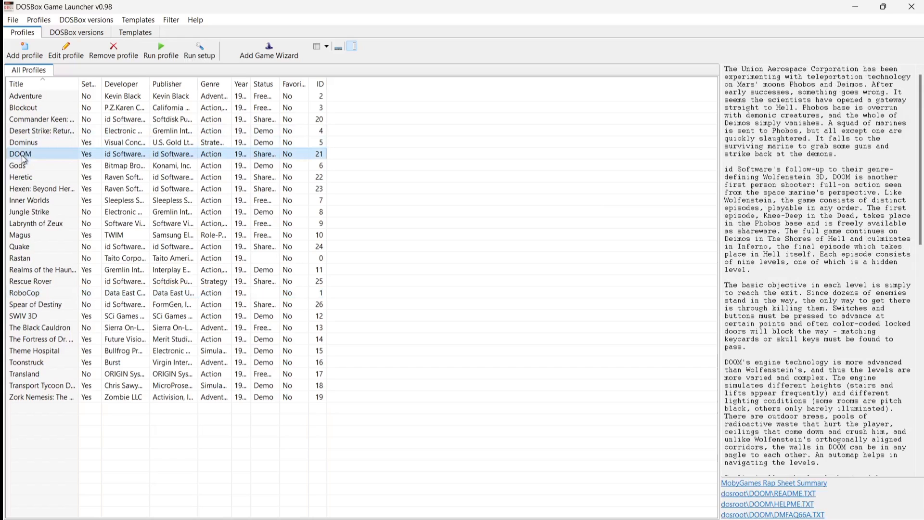
right_click(24, 159)
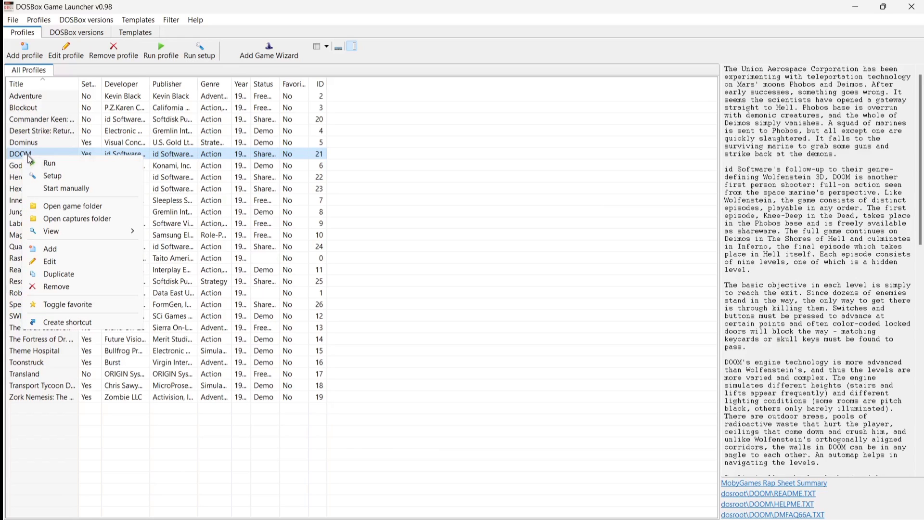
left_click(81, 261)
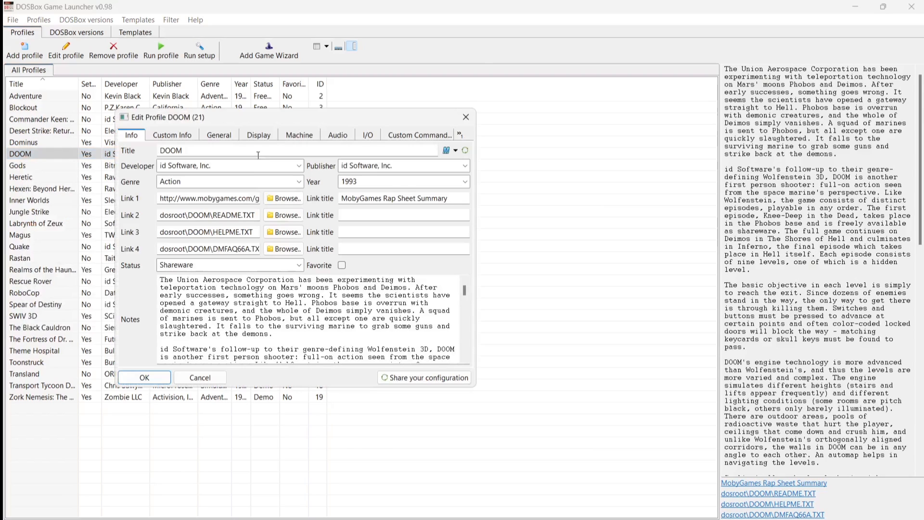
left_click(265, 136)
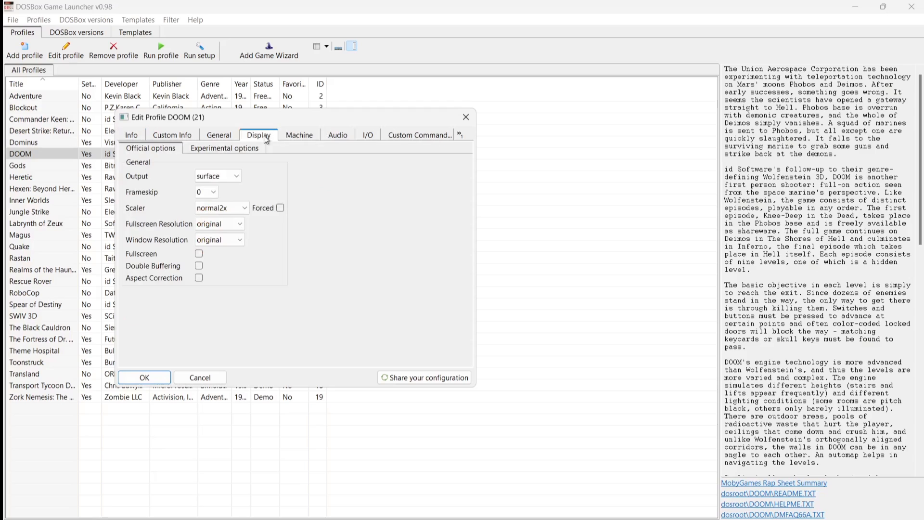
left_click(245, 208)
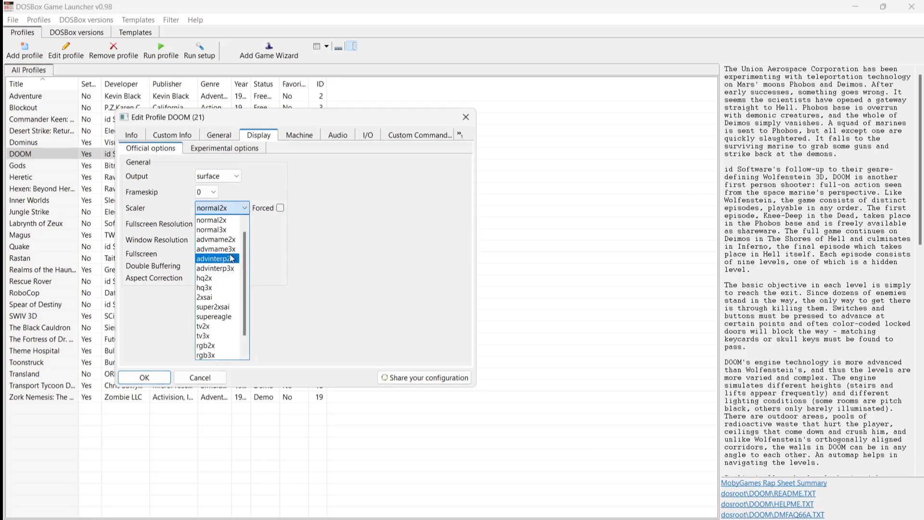
left_click(207, 241)
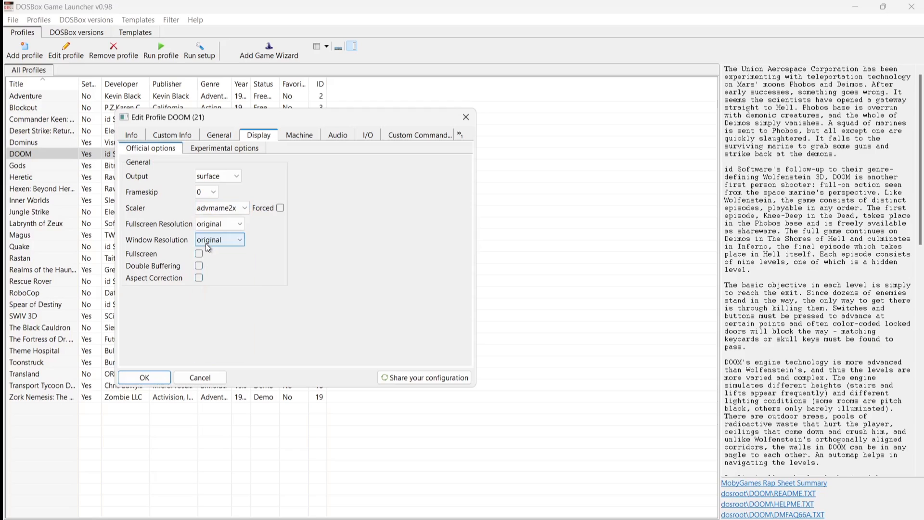
Step: Set both the fullscreen resolution and the window resolution of the DOOM profile to 1280x1024
left_click(217, 225)
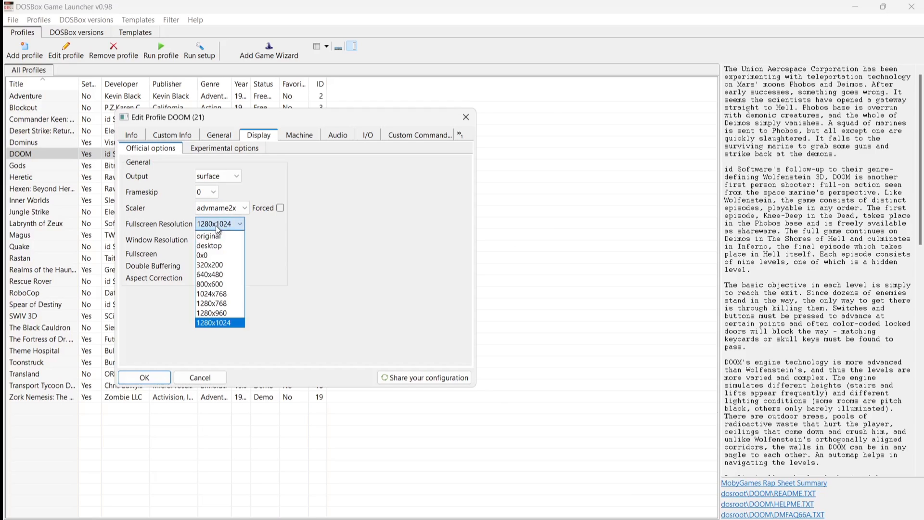
left_click(228, 323)
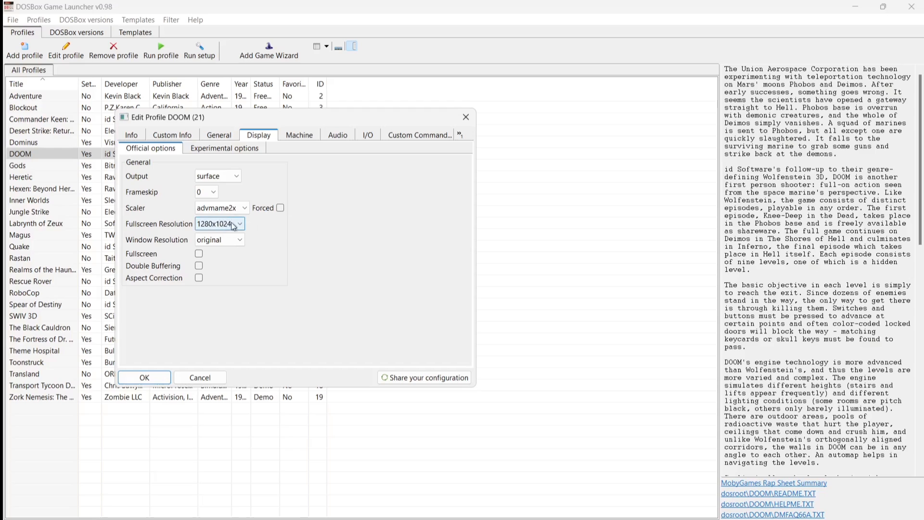
left_click(233, 242)
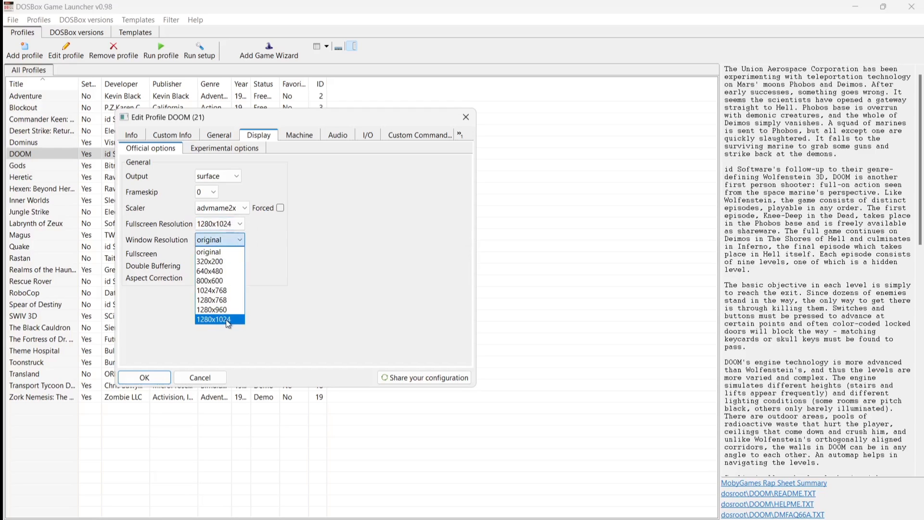
left_click(235, 321)
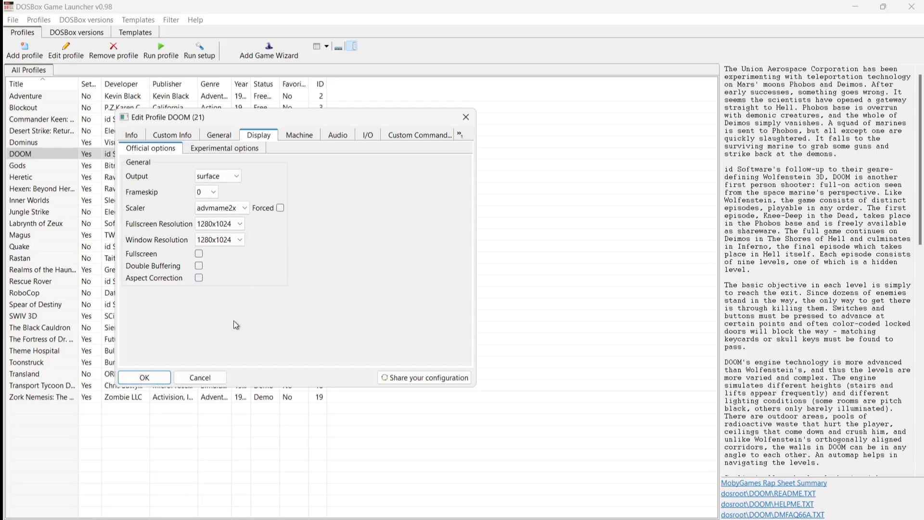
Step: Enable Fullscreen and Double Buffering for DOOM and save the profile
left_click(199, 255)
left_click(199, 266)
left_click(149, 380)
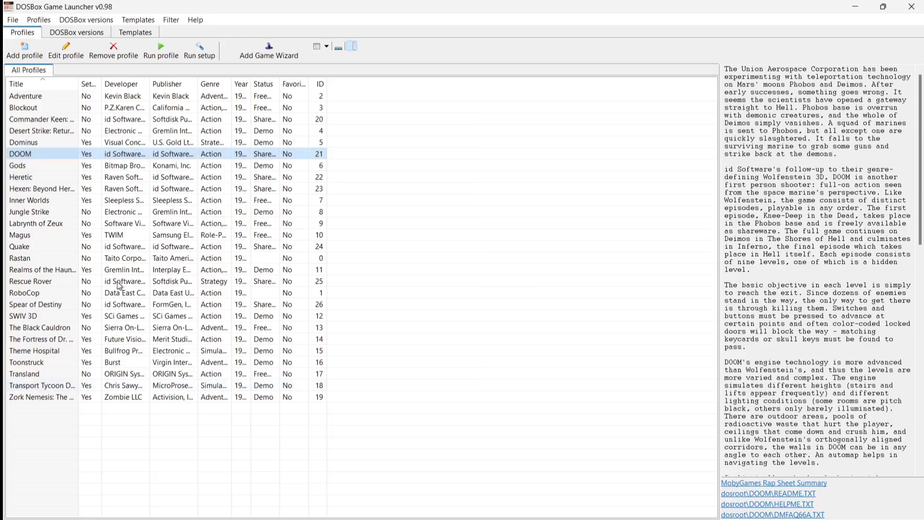
Step: Run DOOM, start a new game at the Hurt Me Plenty skill level, and walk forward in the first room
double_click(42, 153)
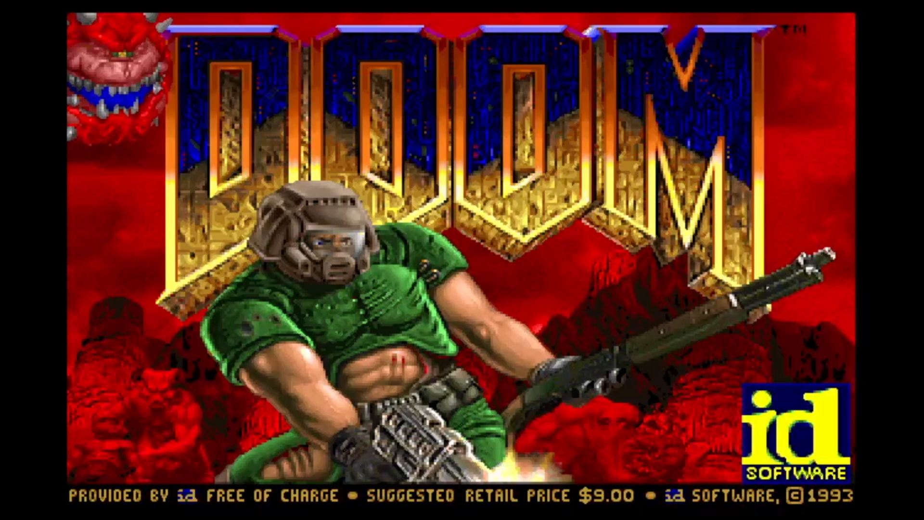
key("Escape")
key("Return")
key("Return")
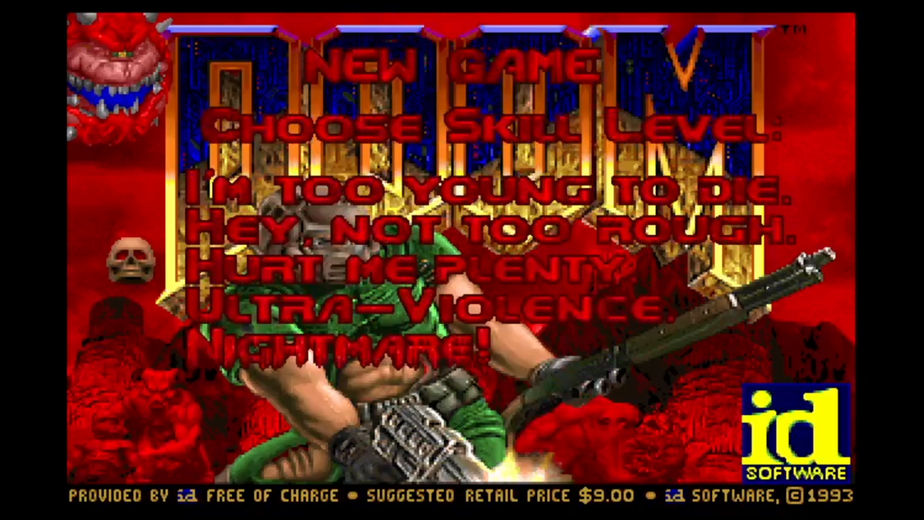
key("Return")
key("Up")
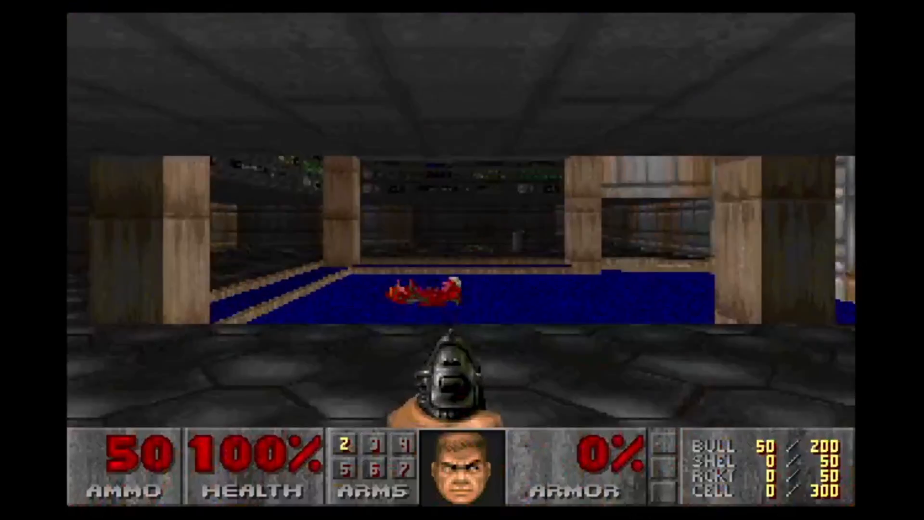
key("Left")
key("Left")
key("Up")
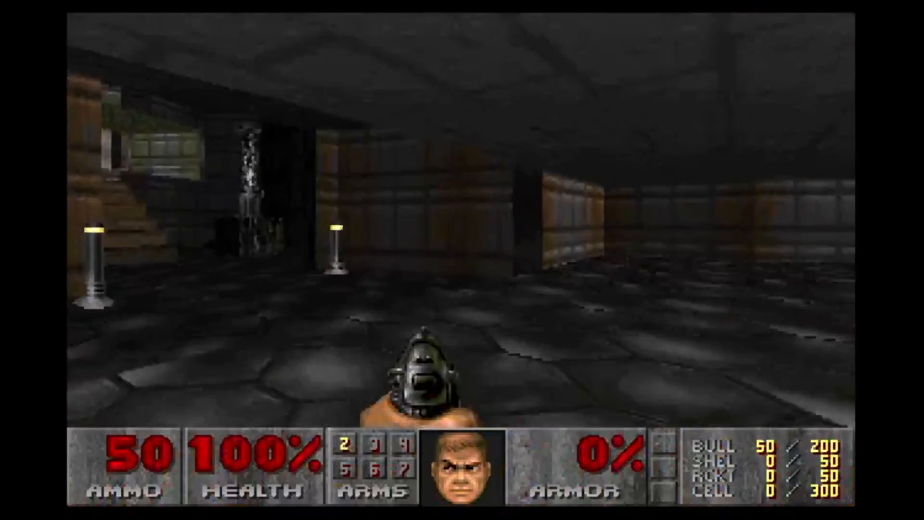
key("Right")
key("Up")
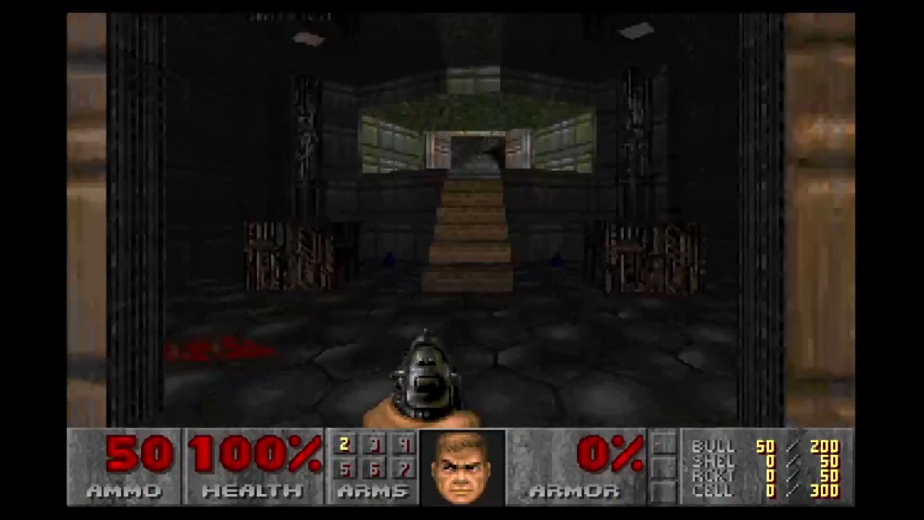
key("Up")
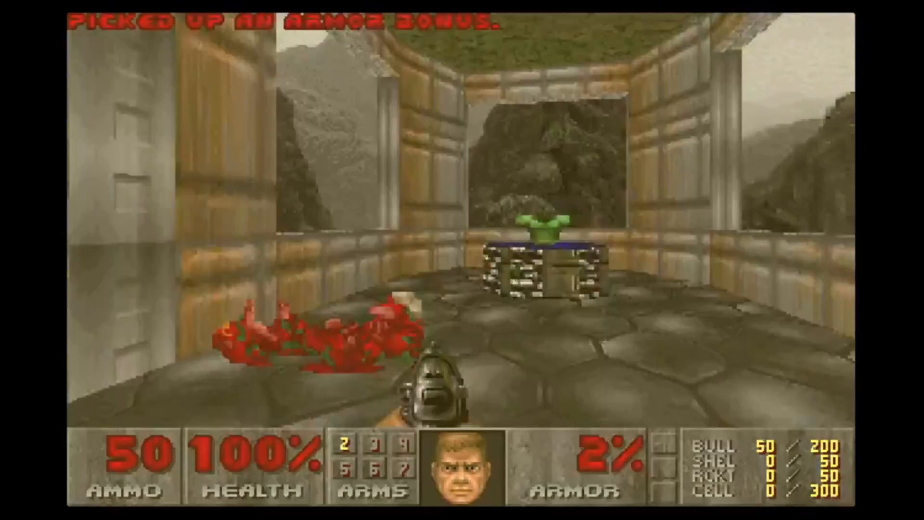
key("Left")
key("Right")
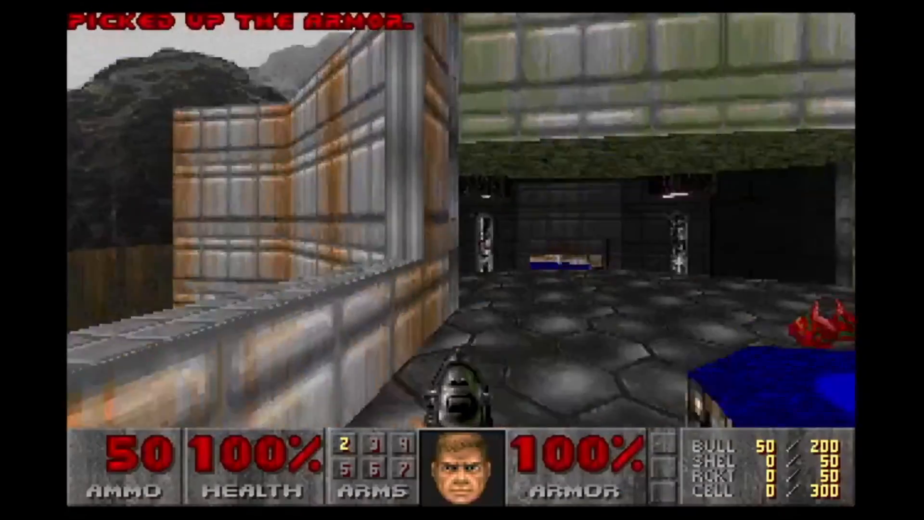
key("Right")
key("Up")
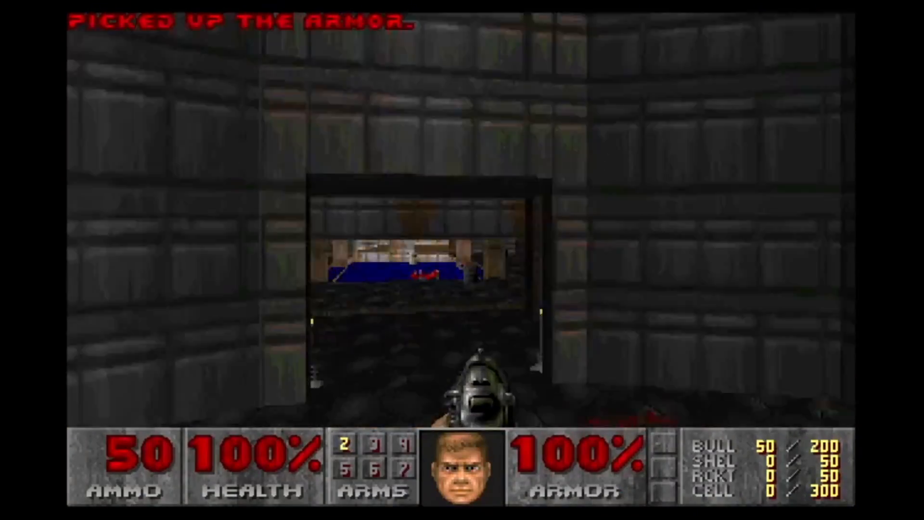
key("Left")
key("Up")
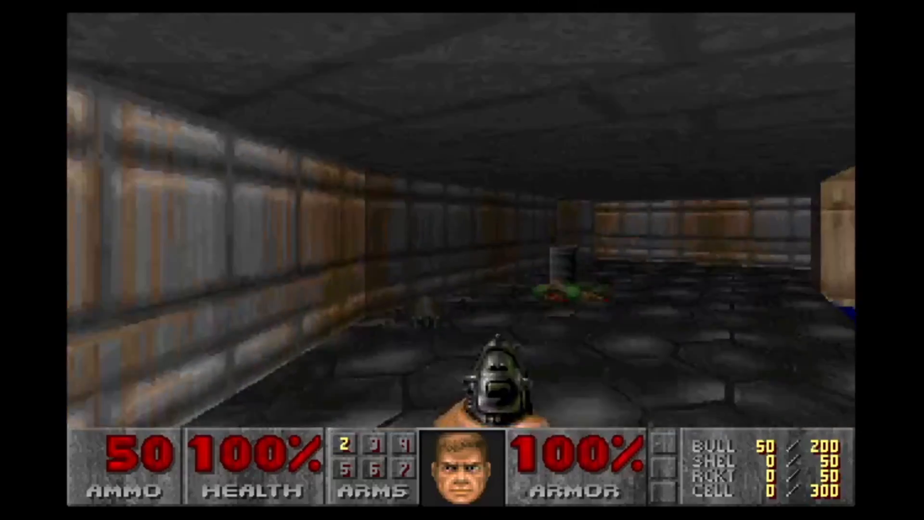
key("Up")
key("Right")
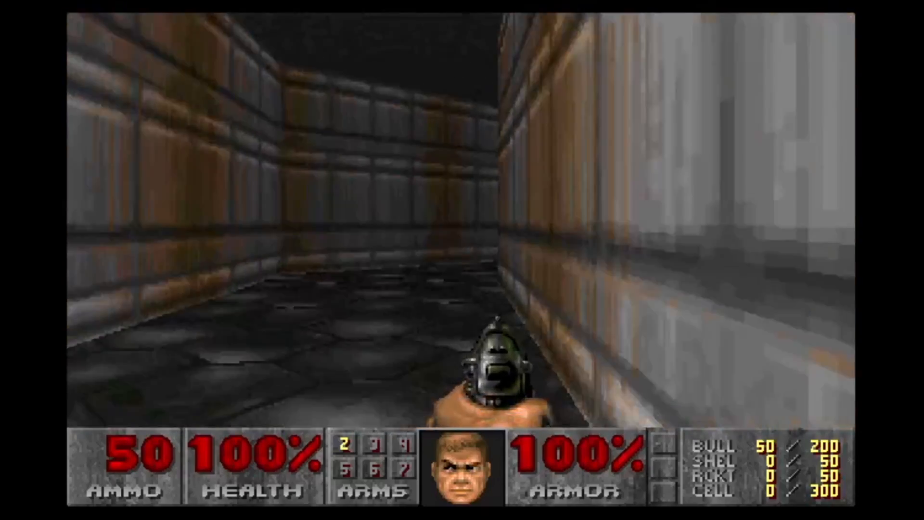
key("Up")
key("Right")
key("Up")
key("space")
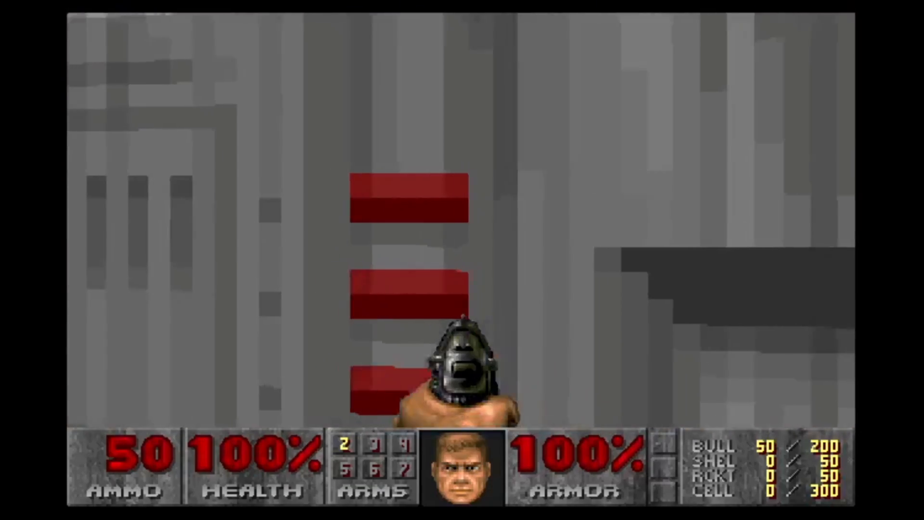
key("ctrl")
key("ctrl")
key("Up")
key("ctrl")
key("ctrl")
key("ctrl")
key("ctrl")
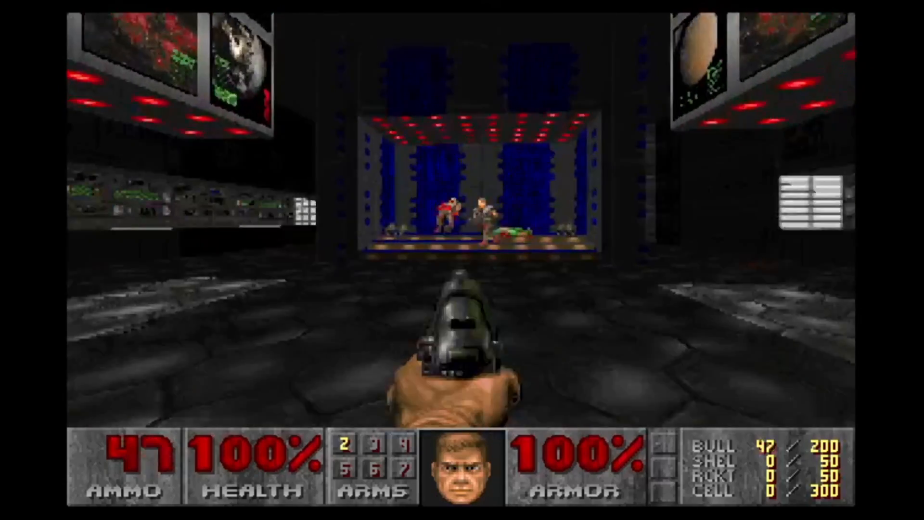
key("Up")
key("ctrl")
key("ctrl")
key("ctrl")
key("ctrl")
key("ctrl")
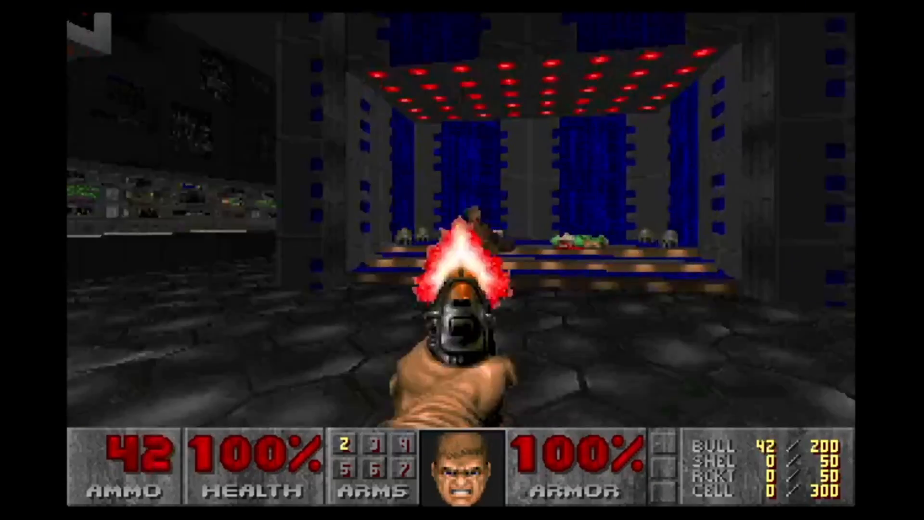
key("Right")
key("Up")
key("Right")
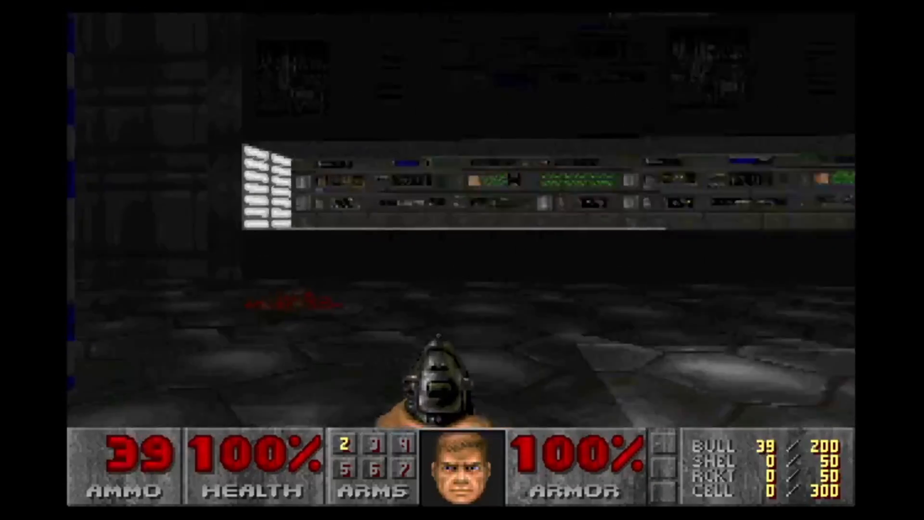
key("Left")
key("Right")
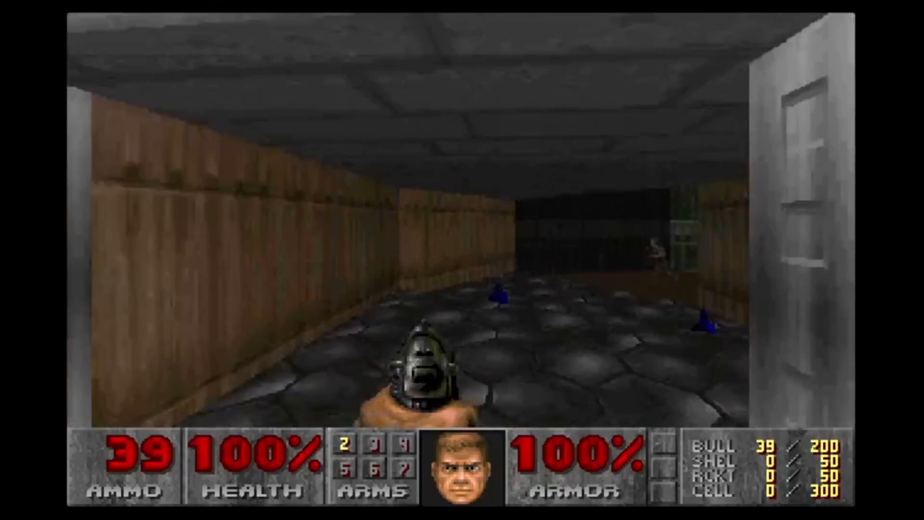
key("Up")
key("ctrl")
key("ctrl")
key("ctrl")
key("ctrl")
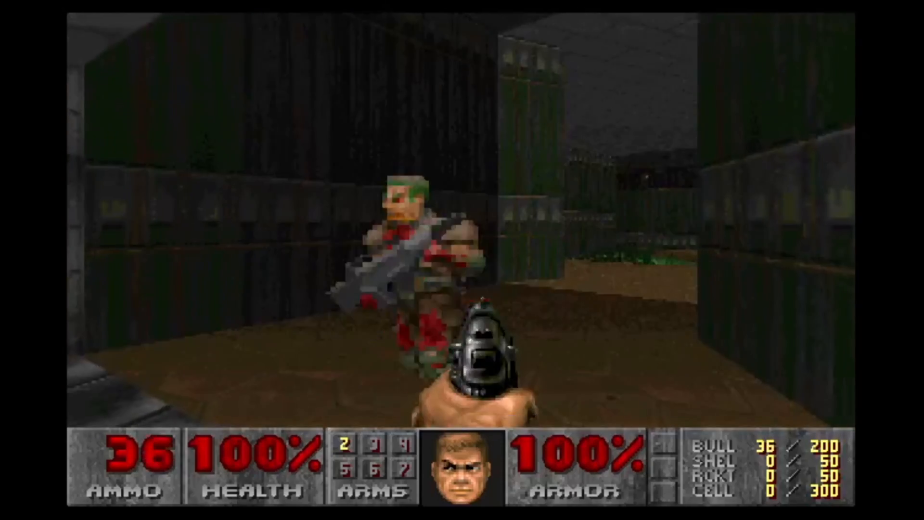
key("Up")
key("Right")
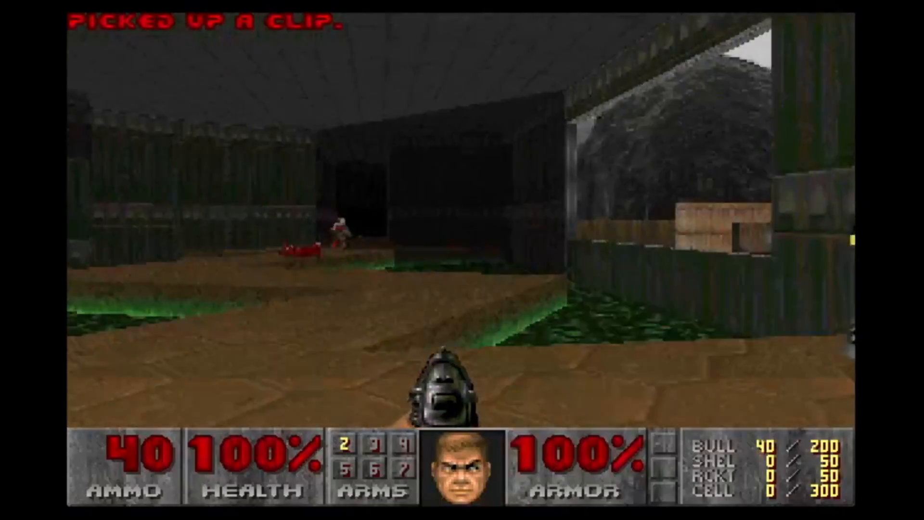
key("Left")
key("ctrl")
key("Up")
key("Left")
key("ctrl")
key("ctrl")
key("Right")
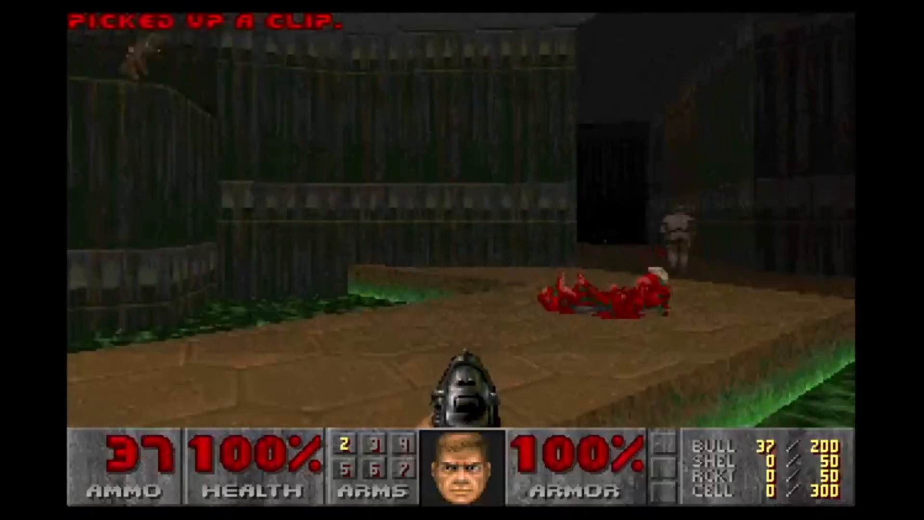
key("ctrl")
key("Up")
key("Right")
key("ctrl")
key("ctrl")
key("Left")
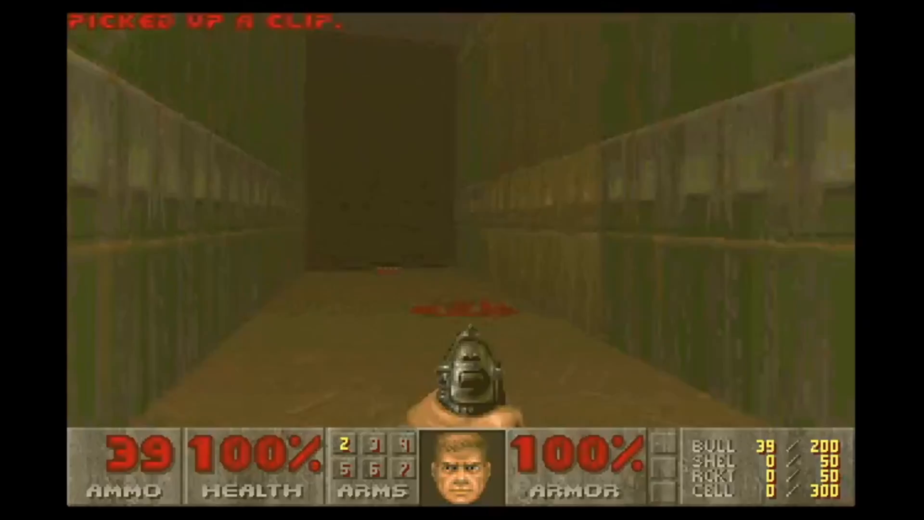
key("Right")
key("Up")
key("Left")
key("space")
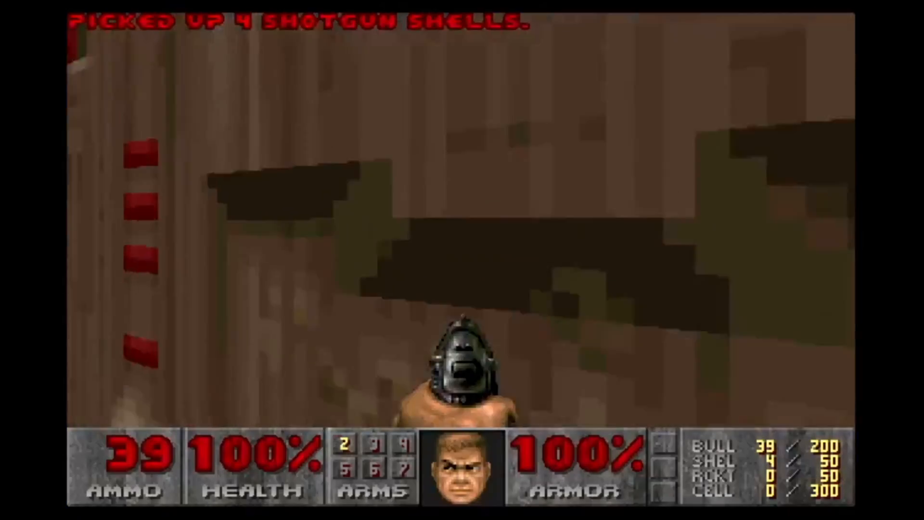
key("Right")
key("Left")
key("ctrl")
key("Up")
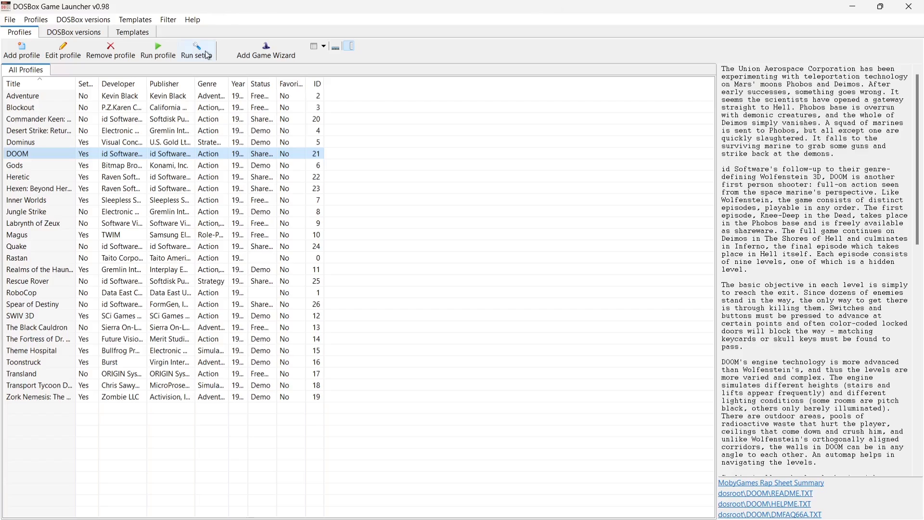
Step: Run the setup program of the DOOM profile, examine the available controller types, and leave the list without choosing one
left_click(203, 52)
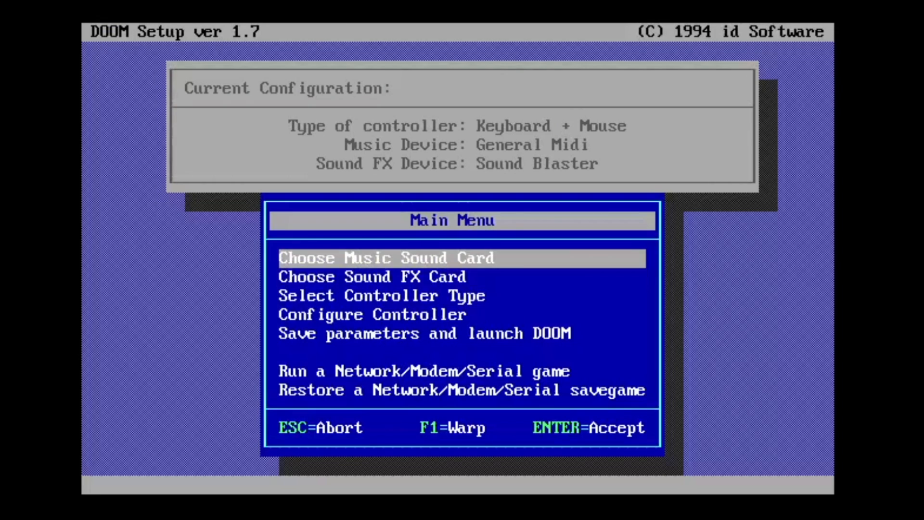
key("Down")
key("Down")
key("Return")
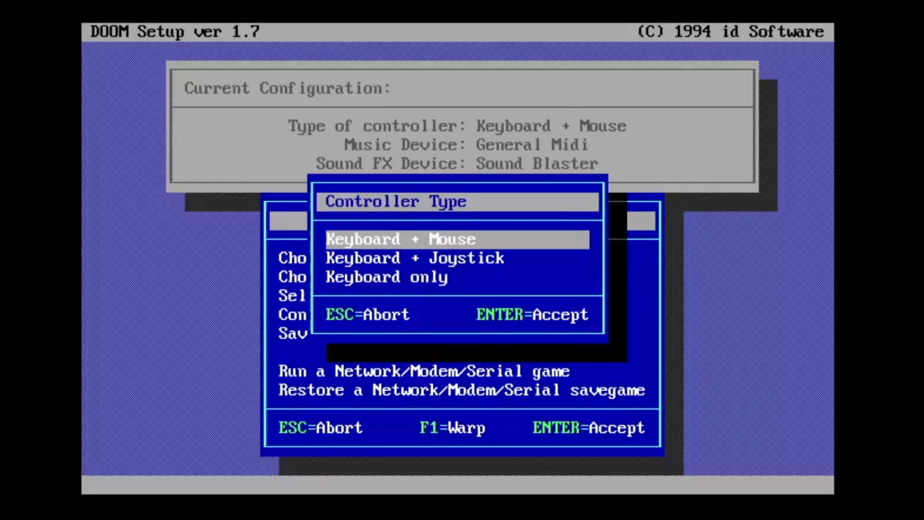
key("Down")
key("Down")
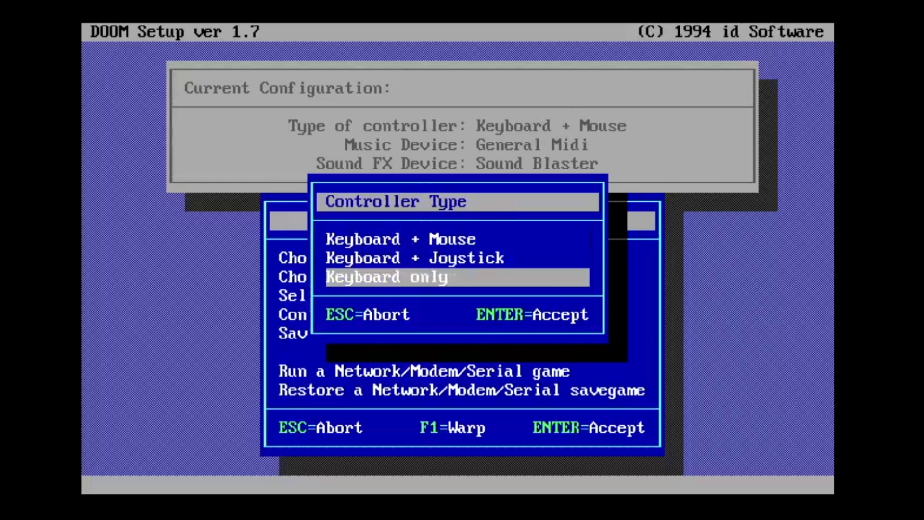
key("Escape")
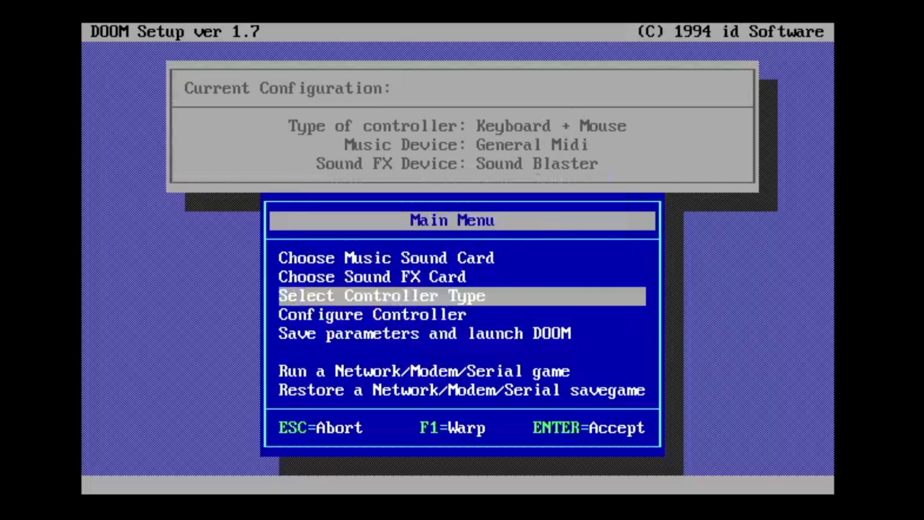
Step: Review the joystick button assignments in the controller configuration and accept them as they are
key("Down")
key("Return")
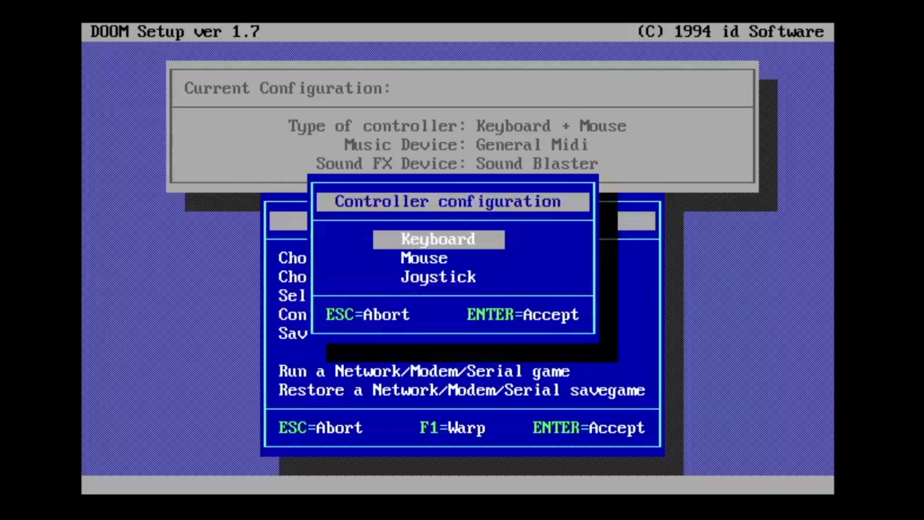
key("Down")
key("Down")
key("Return")
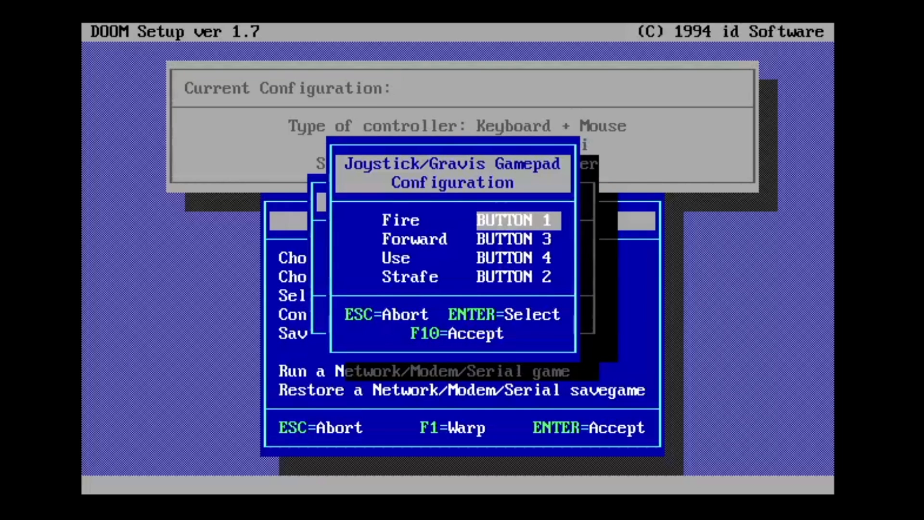
key("F10")
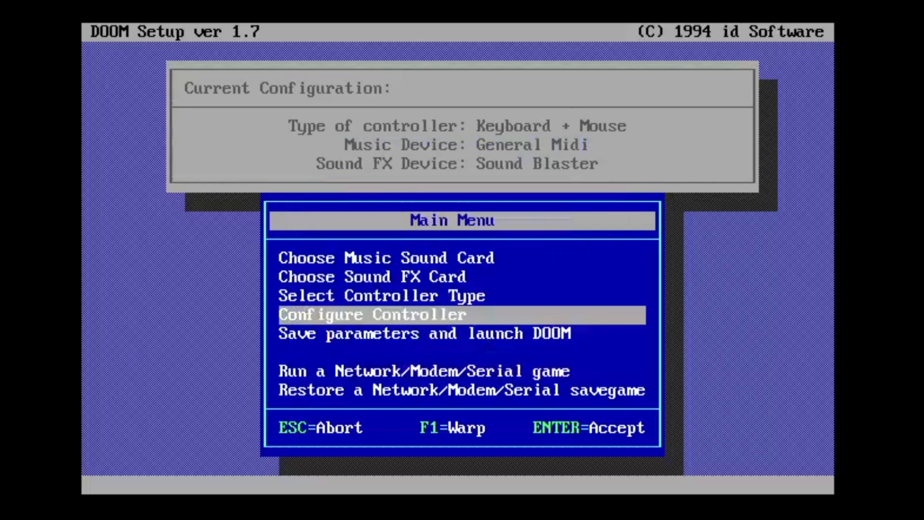
Step: Examine the music sound cards offered for DOOM and leave the list without changing the selection
key("Up")
key("Up")
key("Up")
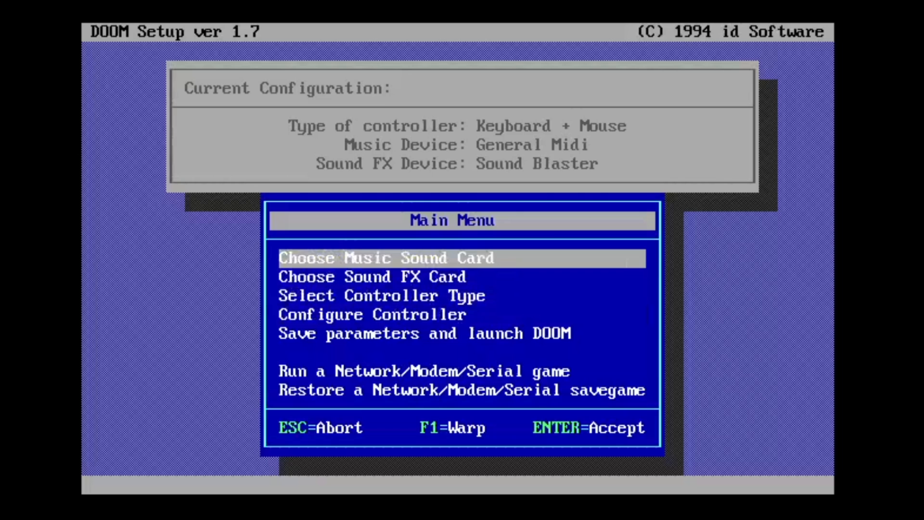
key("Return")
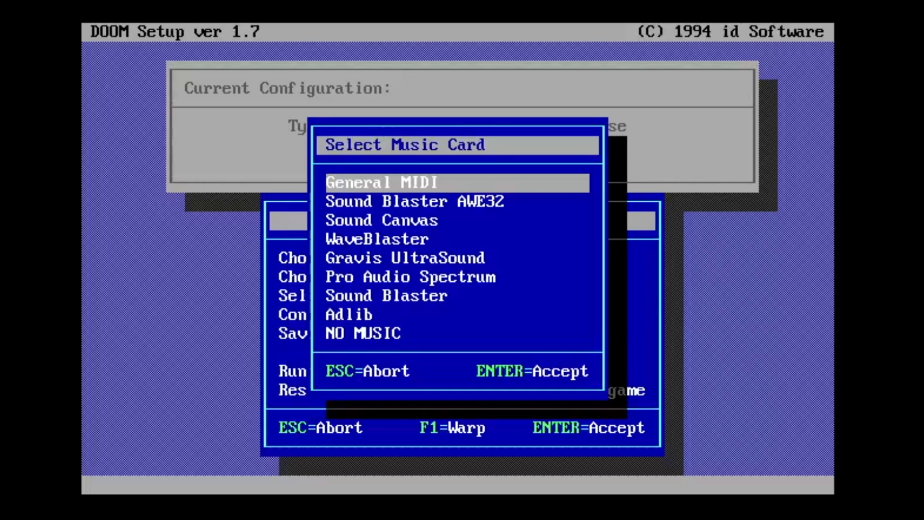
key("Down")
key("Down")
key("Down")
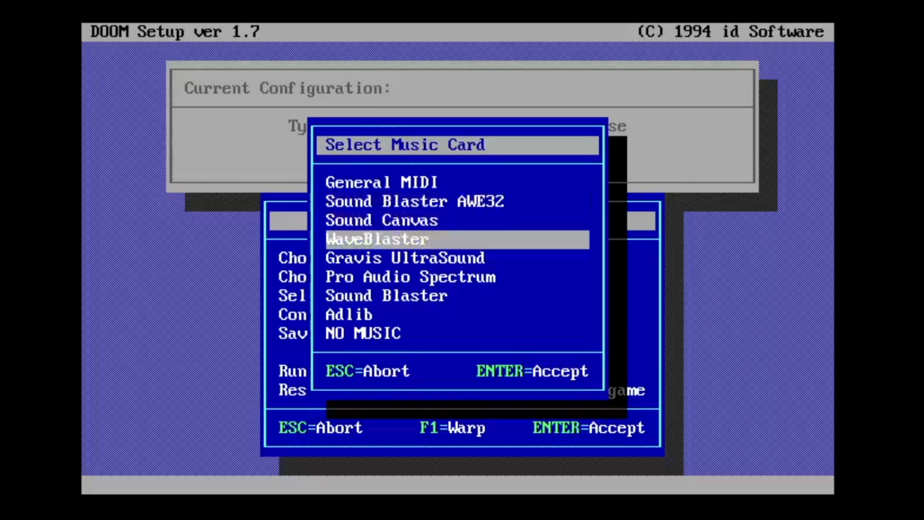
key("Escape")
Step: Examine the sound effects devices offered for DOOM and start quitting the setup program to DOS
key("Down")
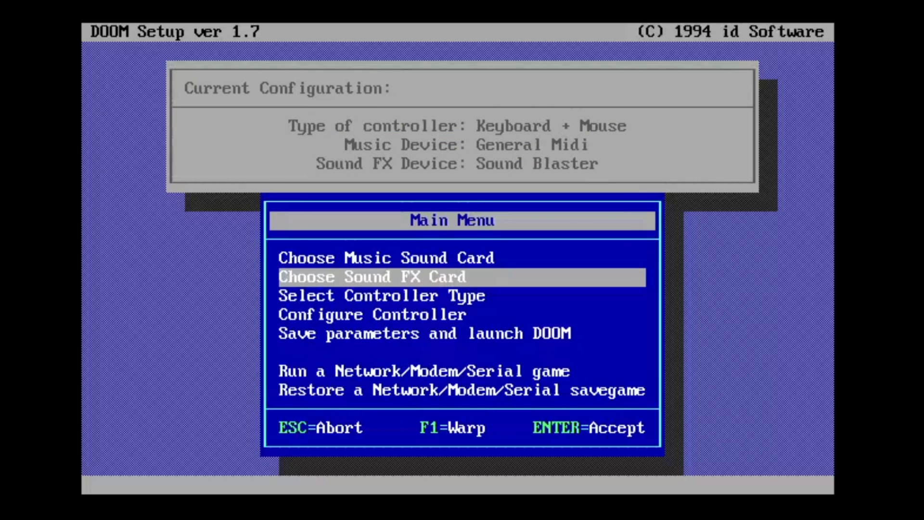
key("Return")
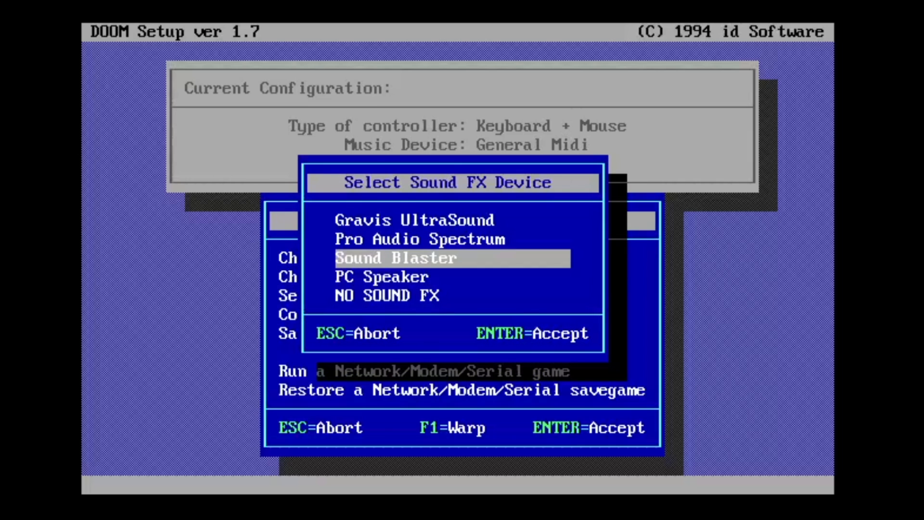
key("Return")
key("Down")
key("Down")
key("Down")
key("Return")
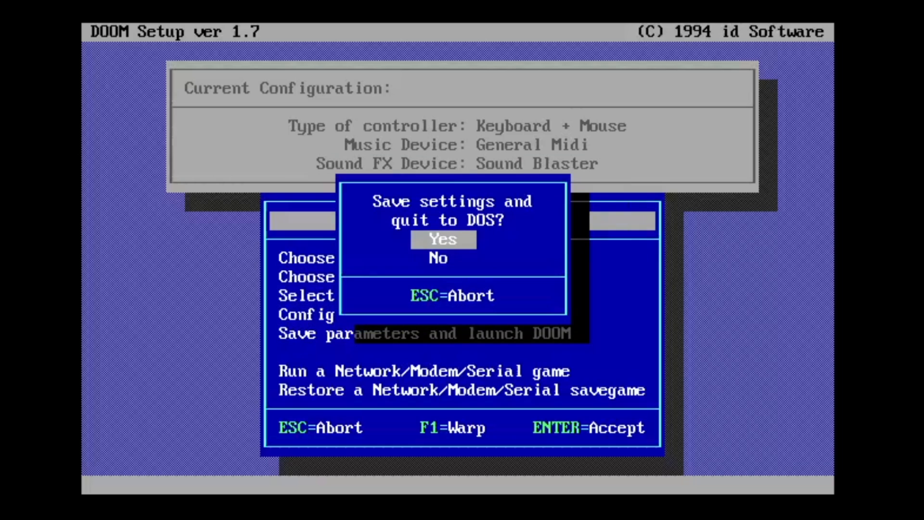